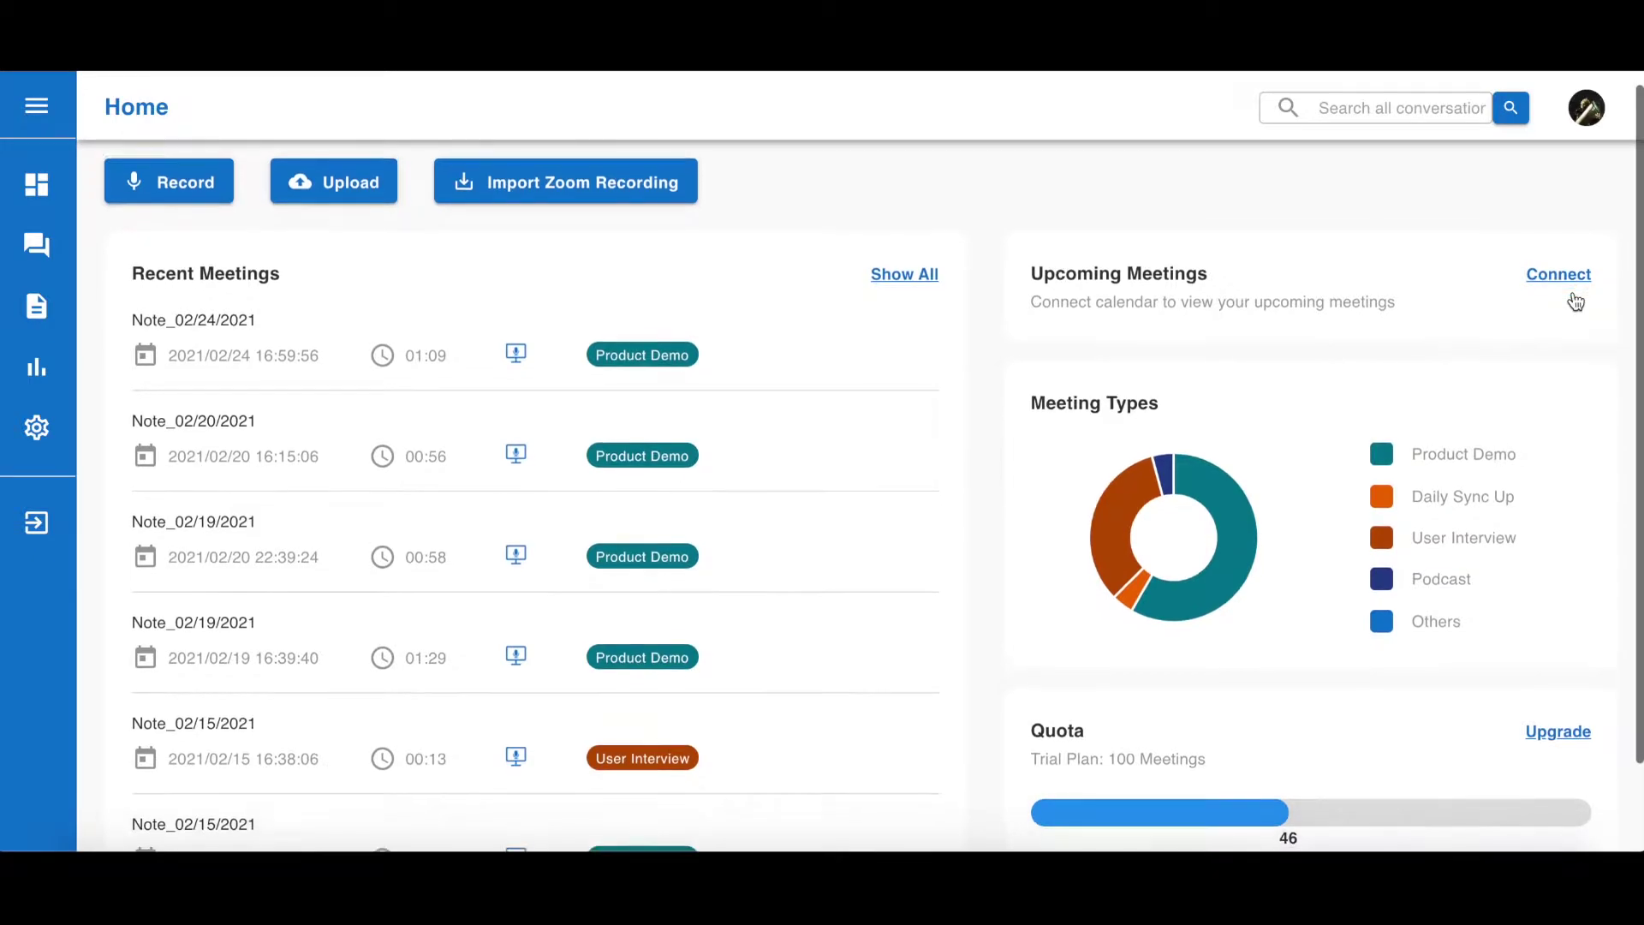
Create a new meeting template named 'demo' on the Memo Template page
scroll(1576, 301, "down", 2)
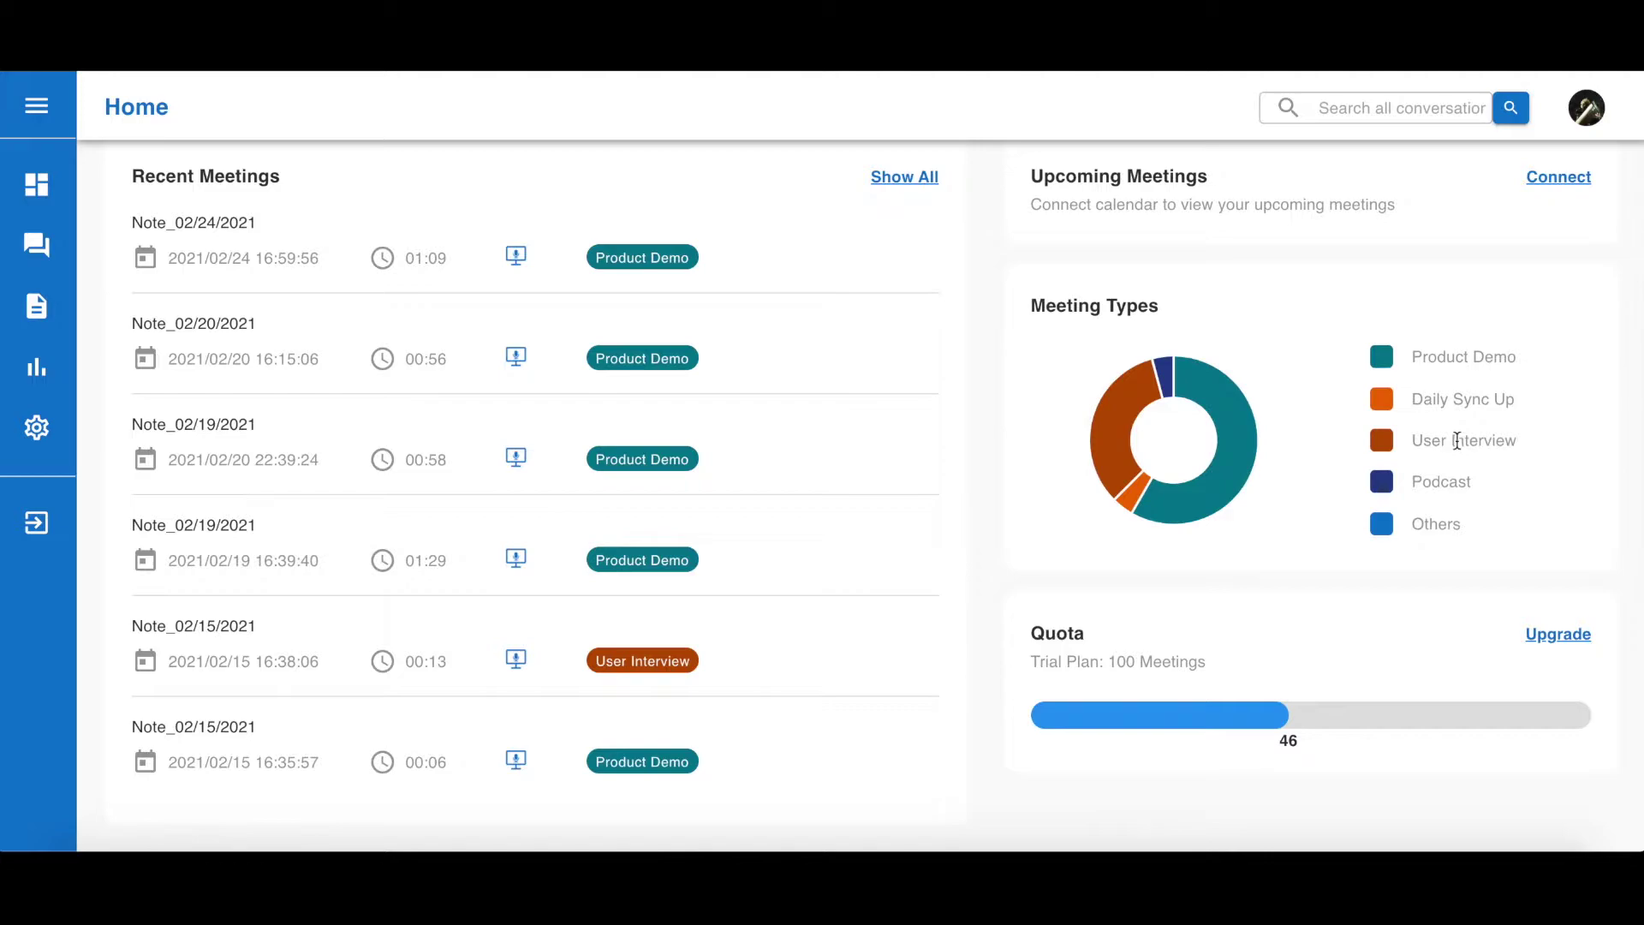
scroll(1456, 440, "down", 1)
scroll(1345, 692, "up", 2)
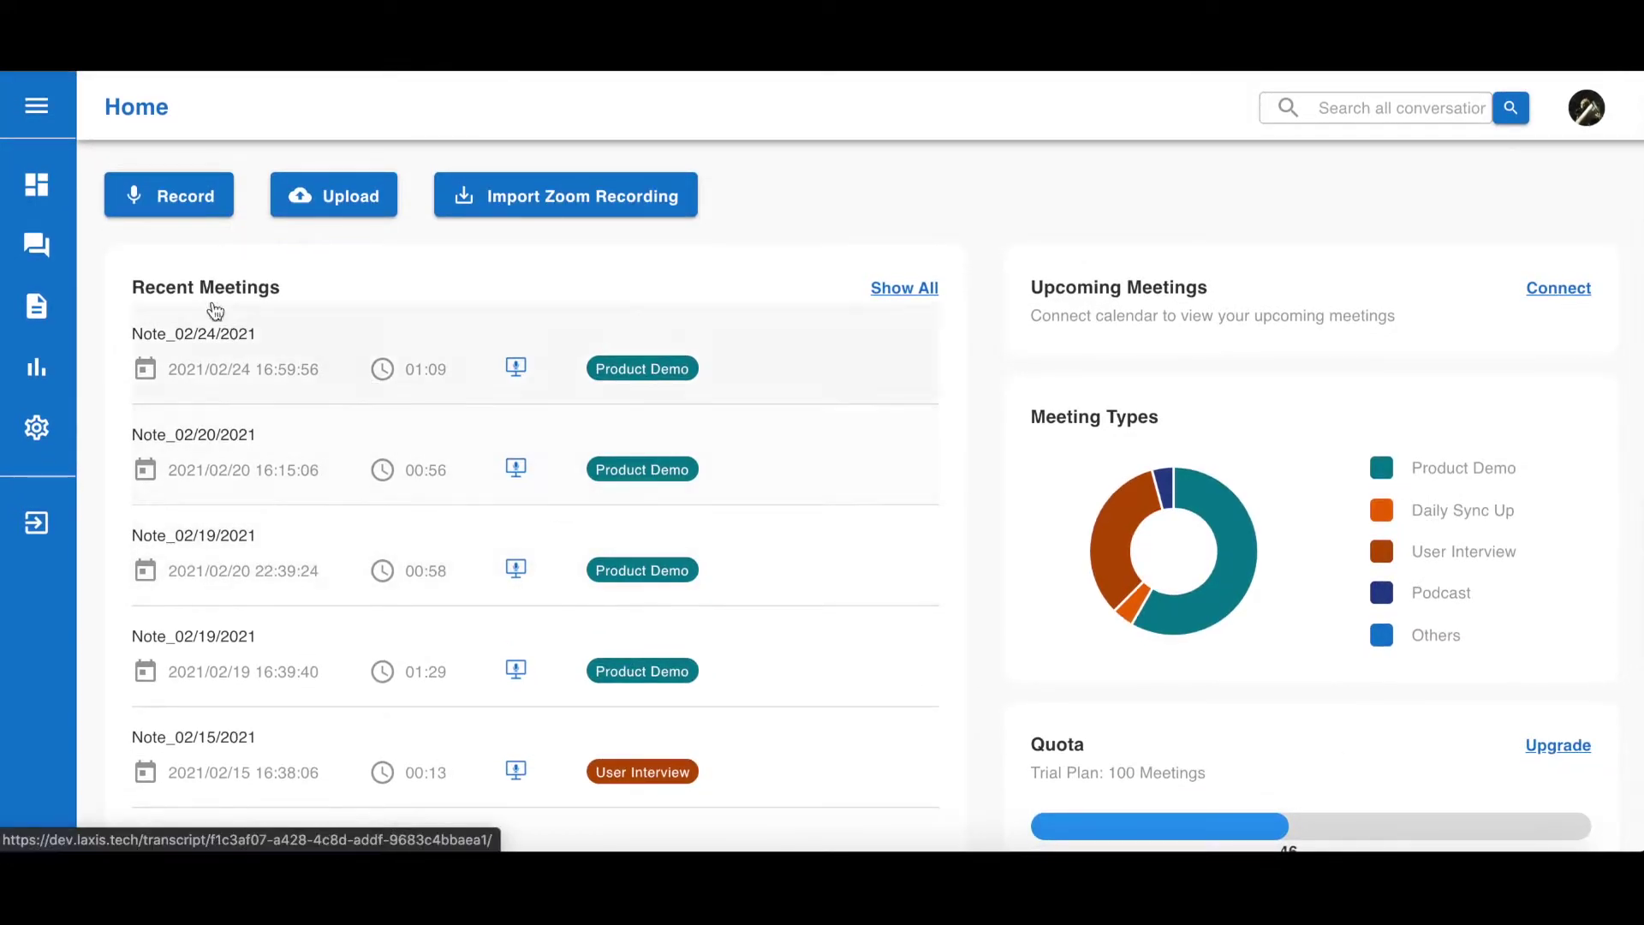
left_click(47, 314)
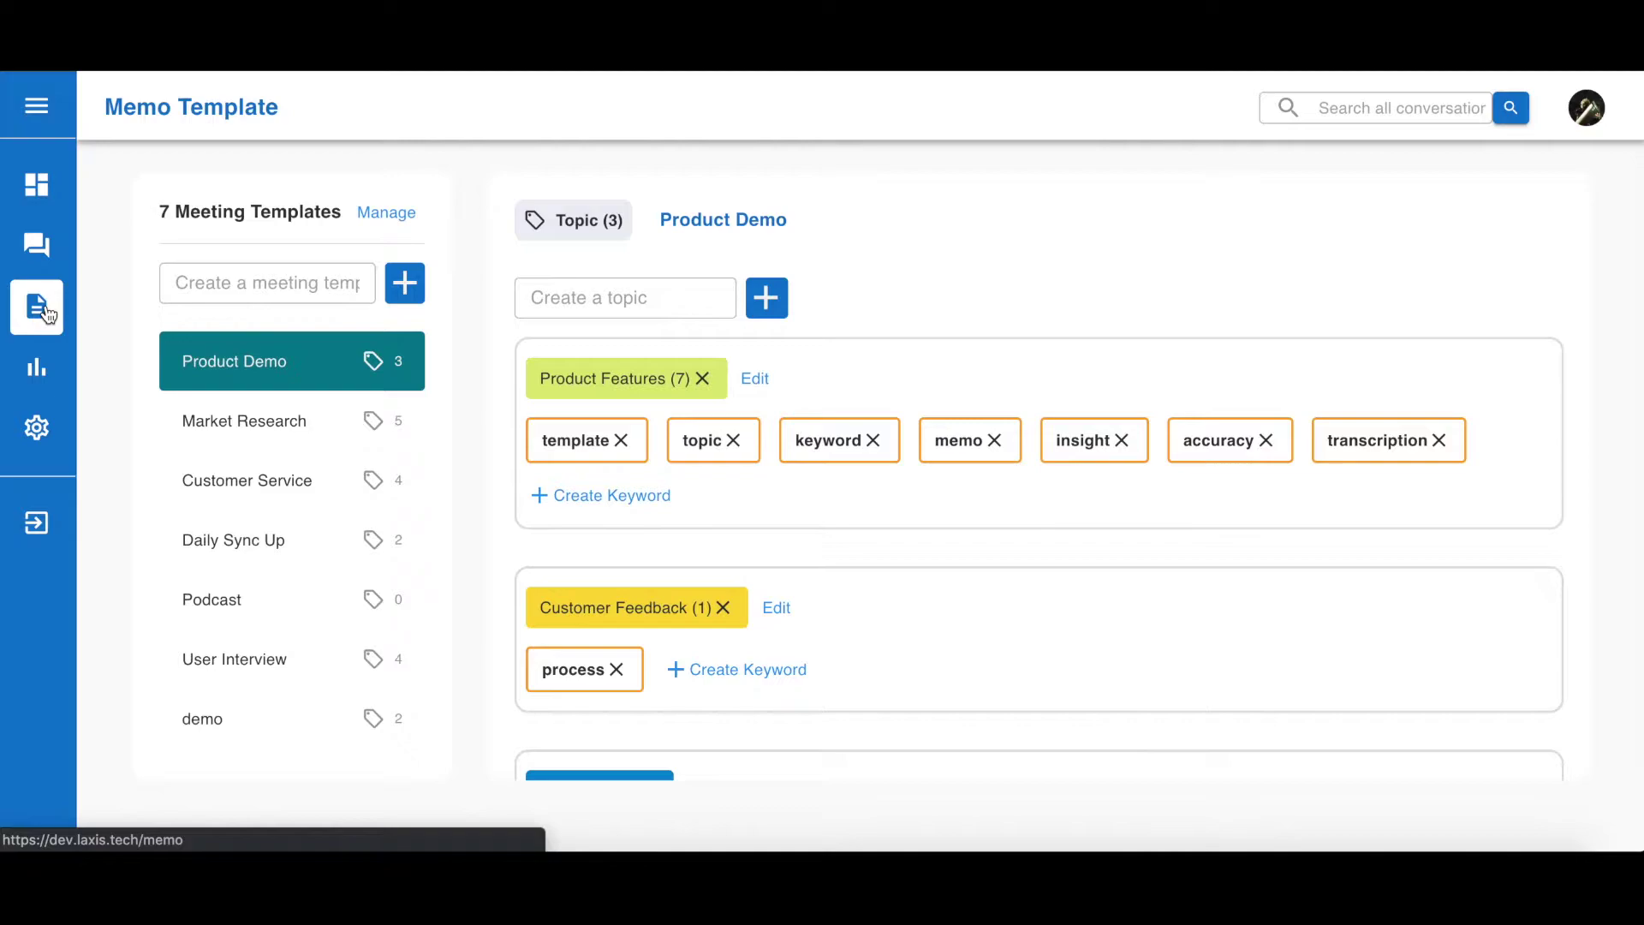
left_click(201, 294)
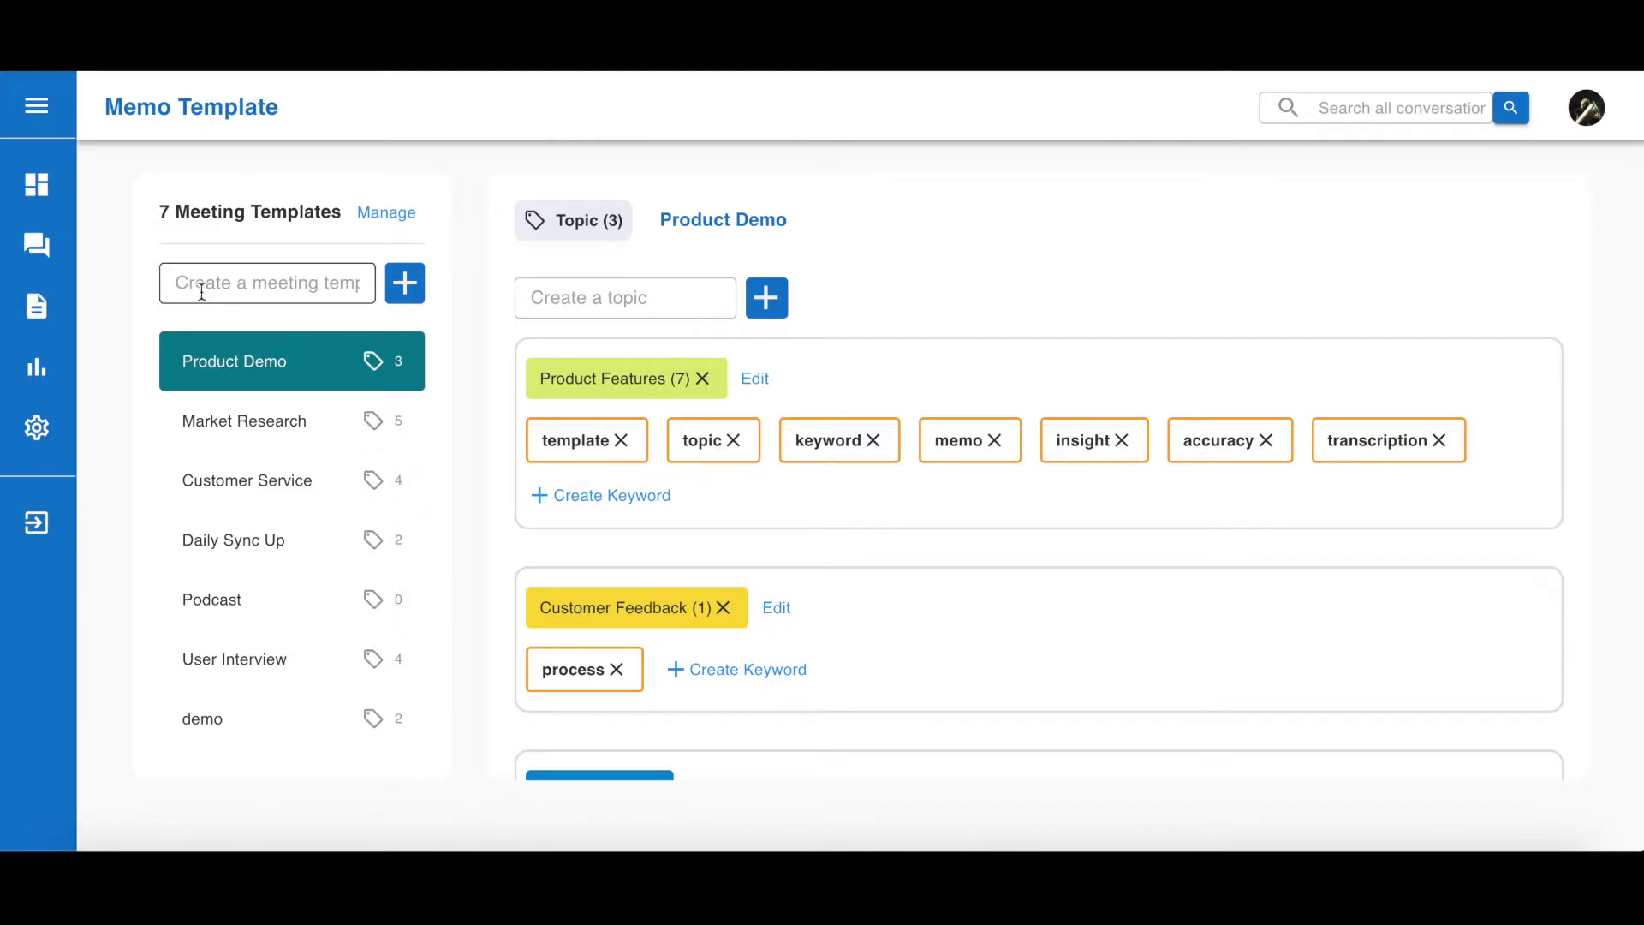
left_click(202, 292)
type("demo")
key("Return")
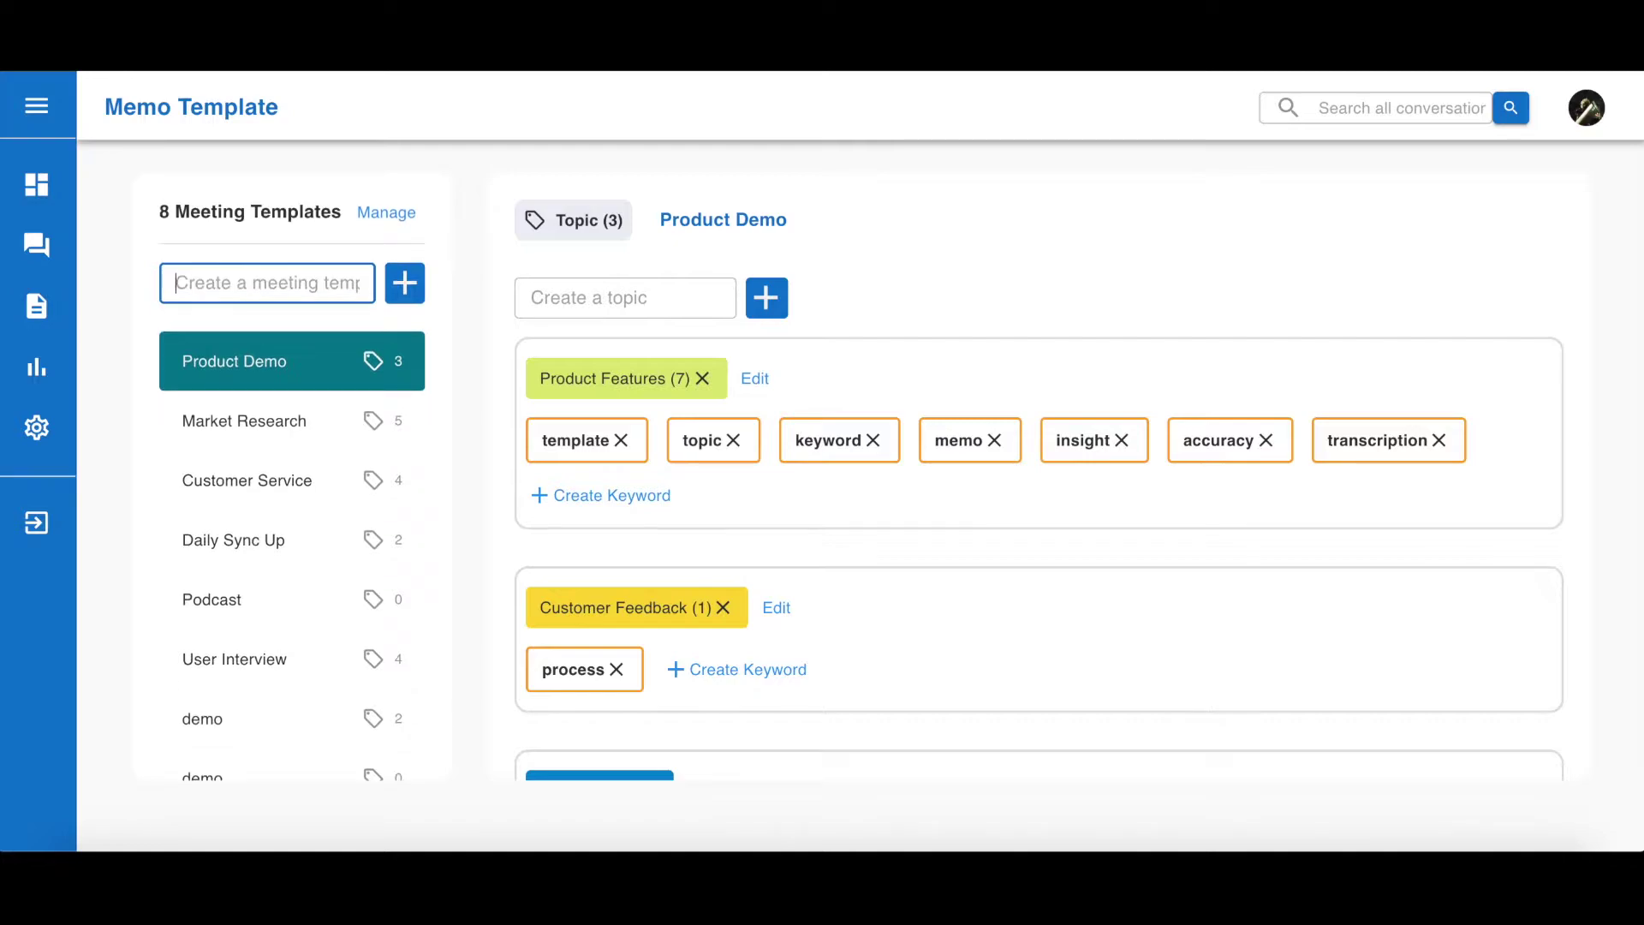
Add the topics topic1 and topic2 to the demo template
scroll(222, 698, "down", 1)
left_click(239, 726)
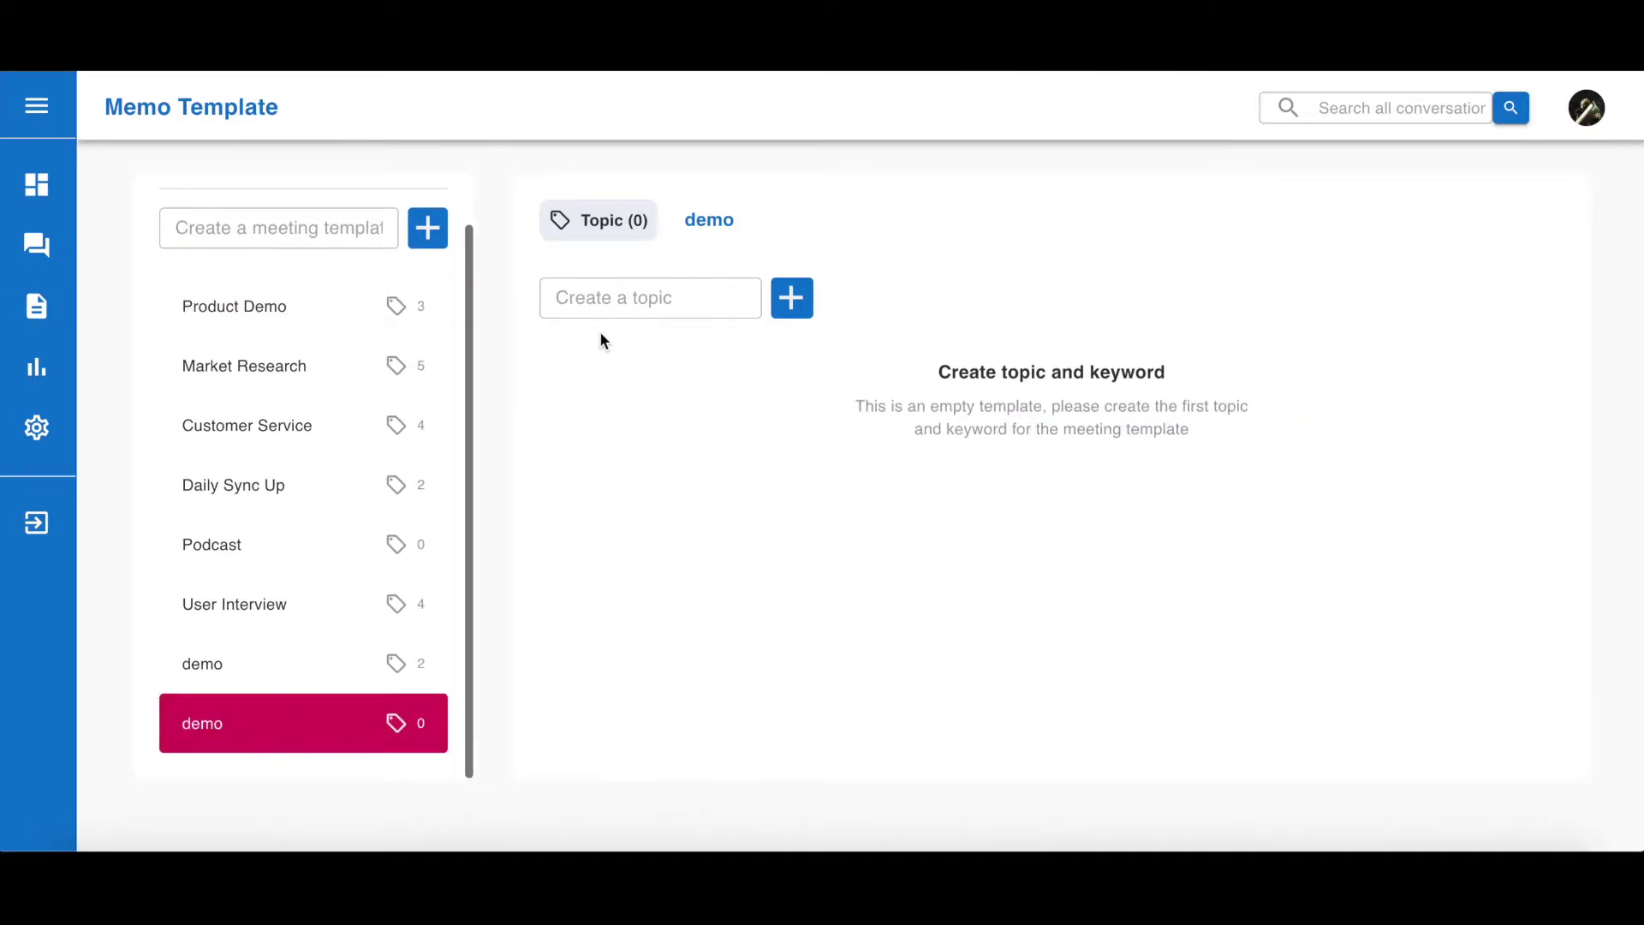
left_click(605, 307)
type("topic")
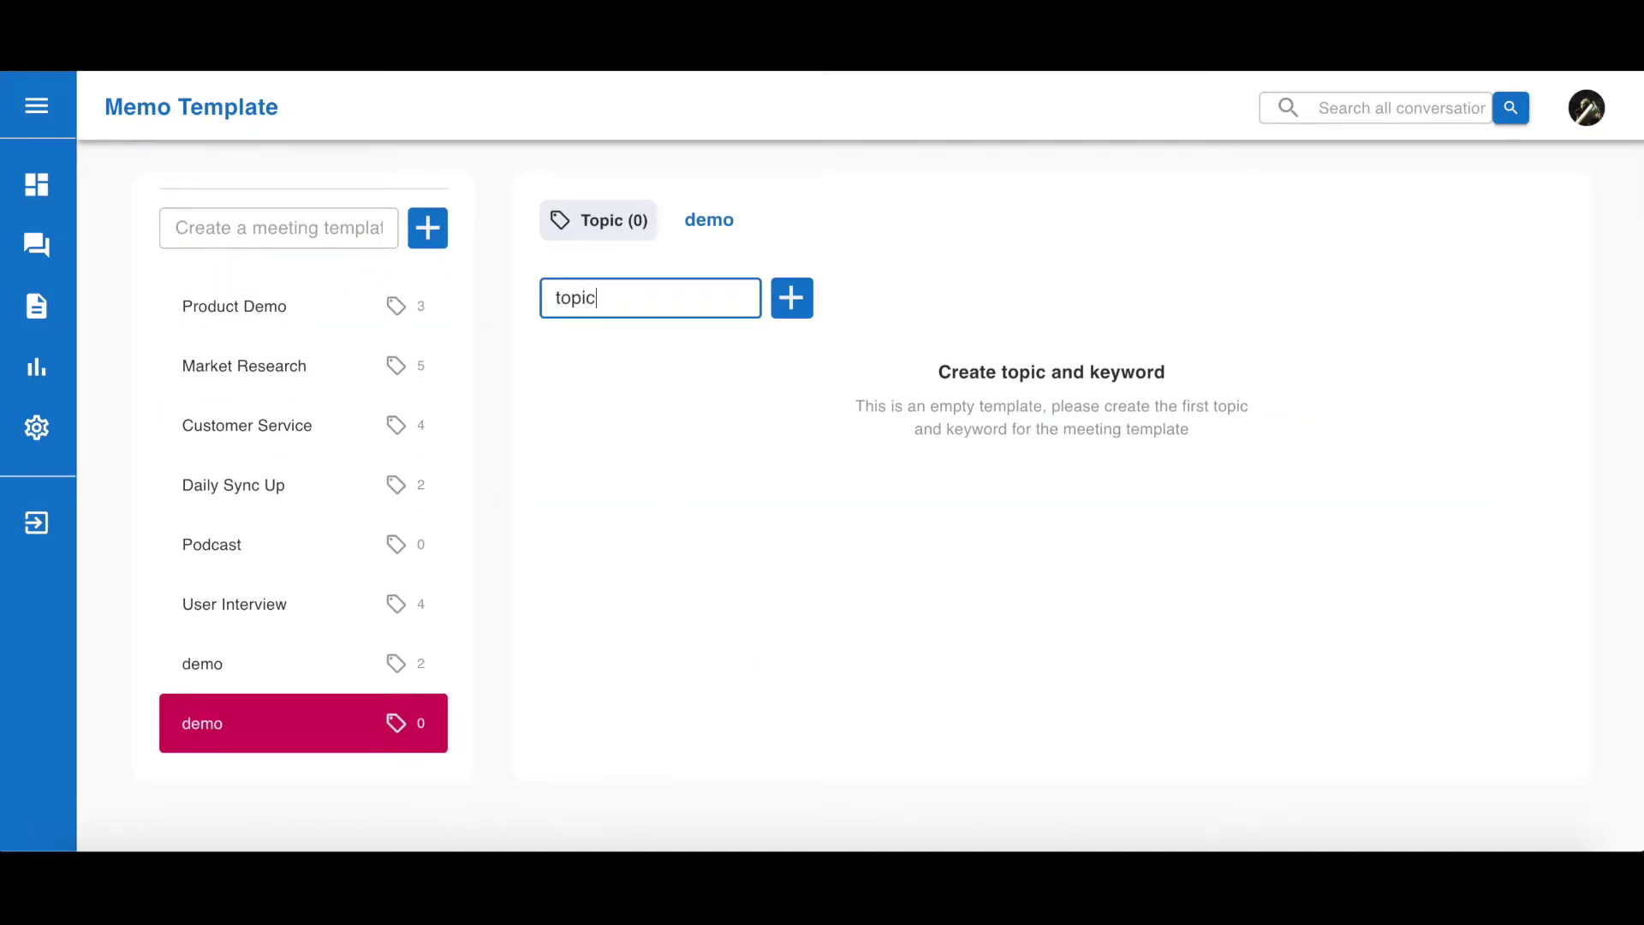
type("1")
key("Return")
type("to")
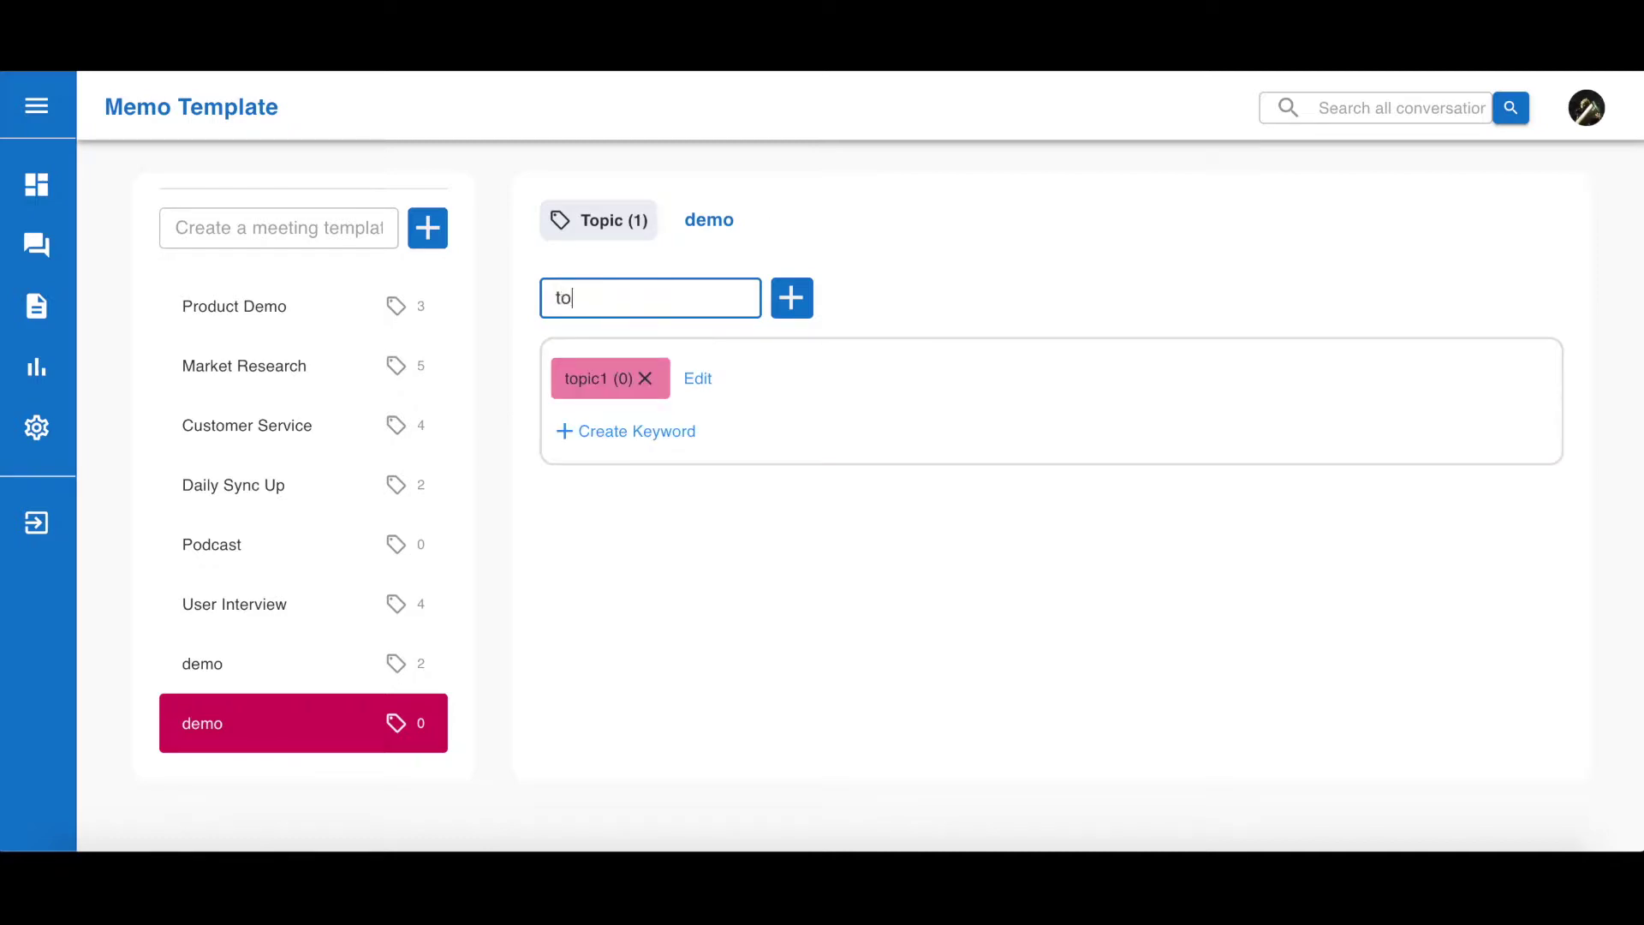
type("pic2")
key("Return")
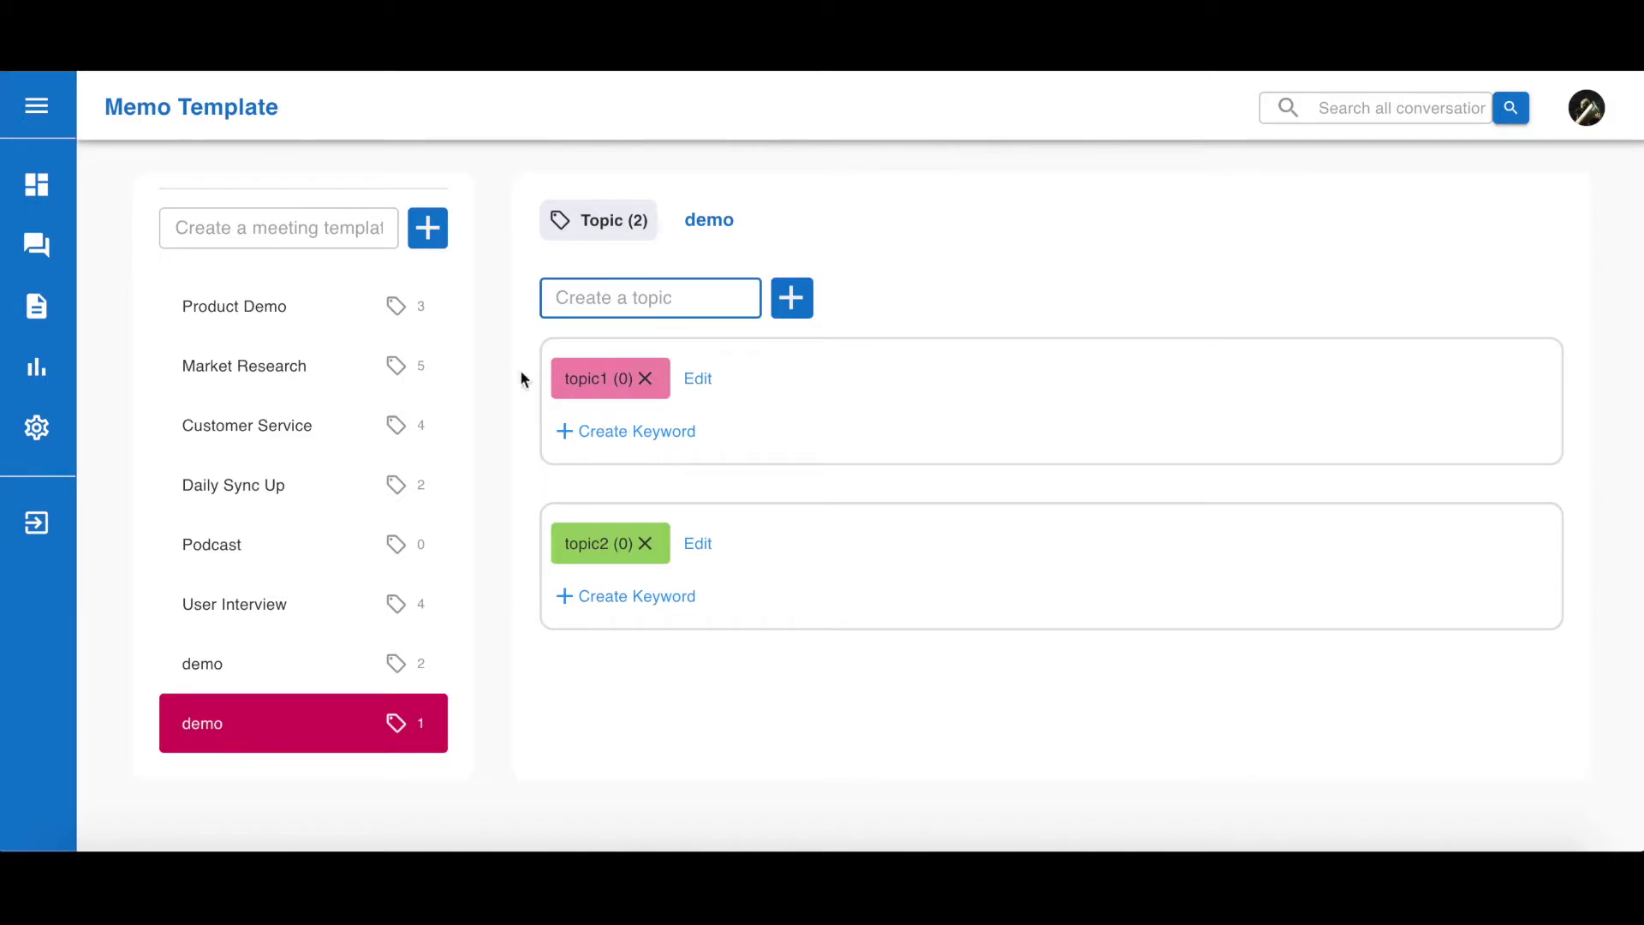
Give topic1 the keywords 'record' and 'transcript'
left_click(608, 430)
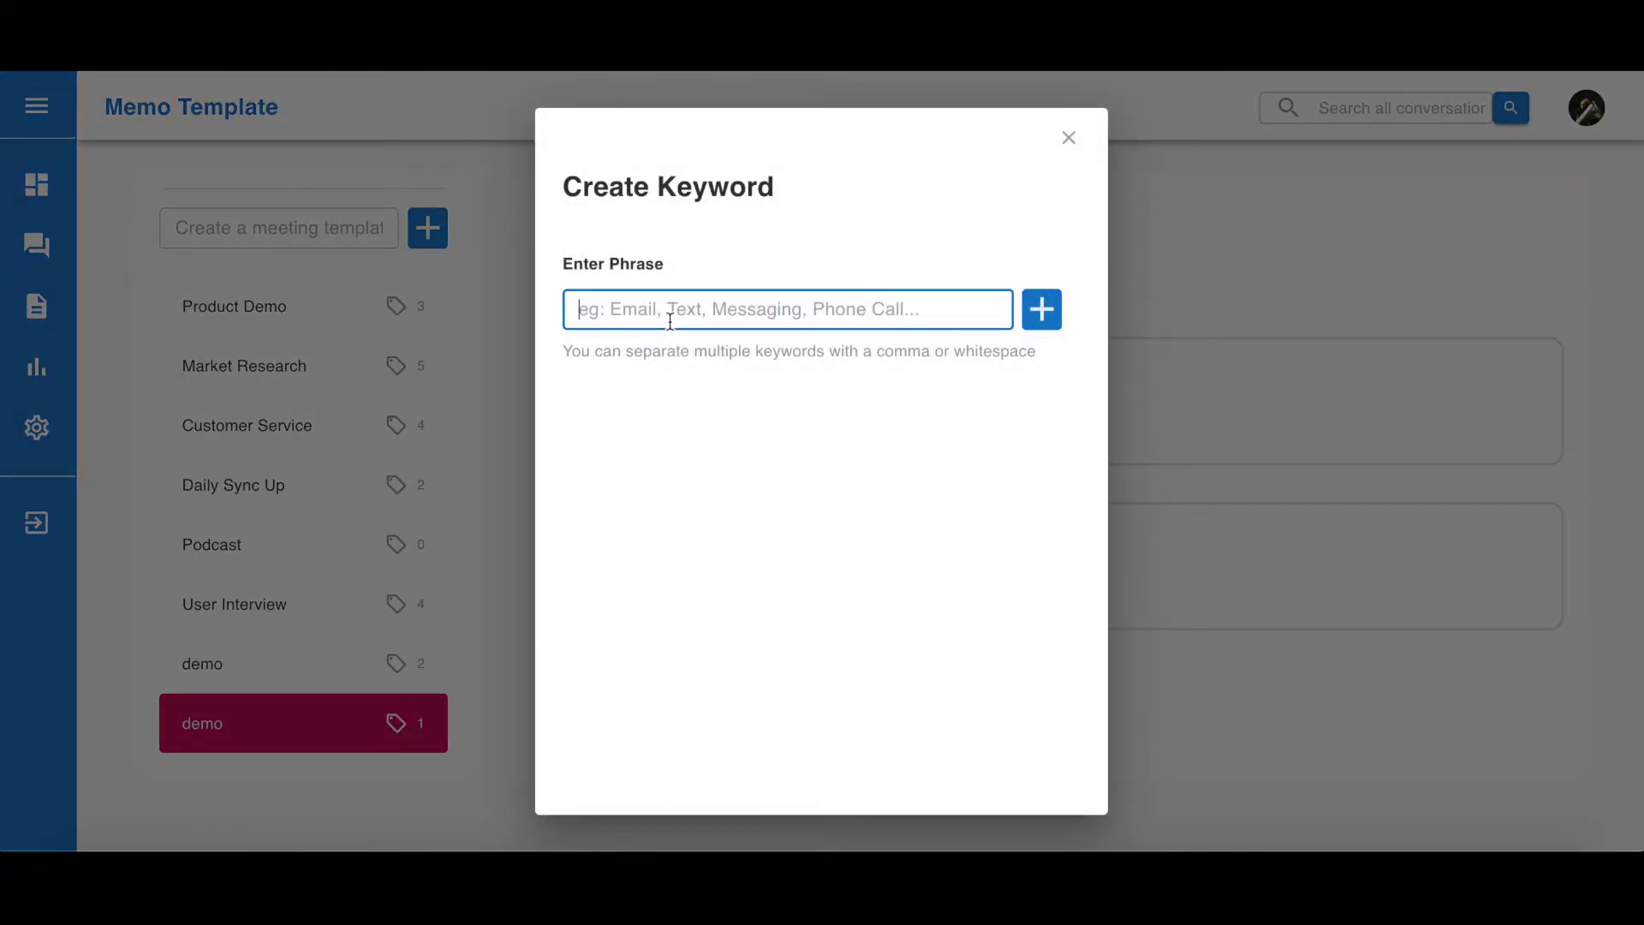
type("record")
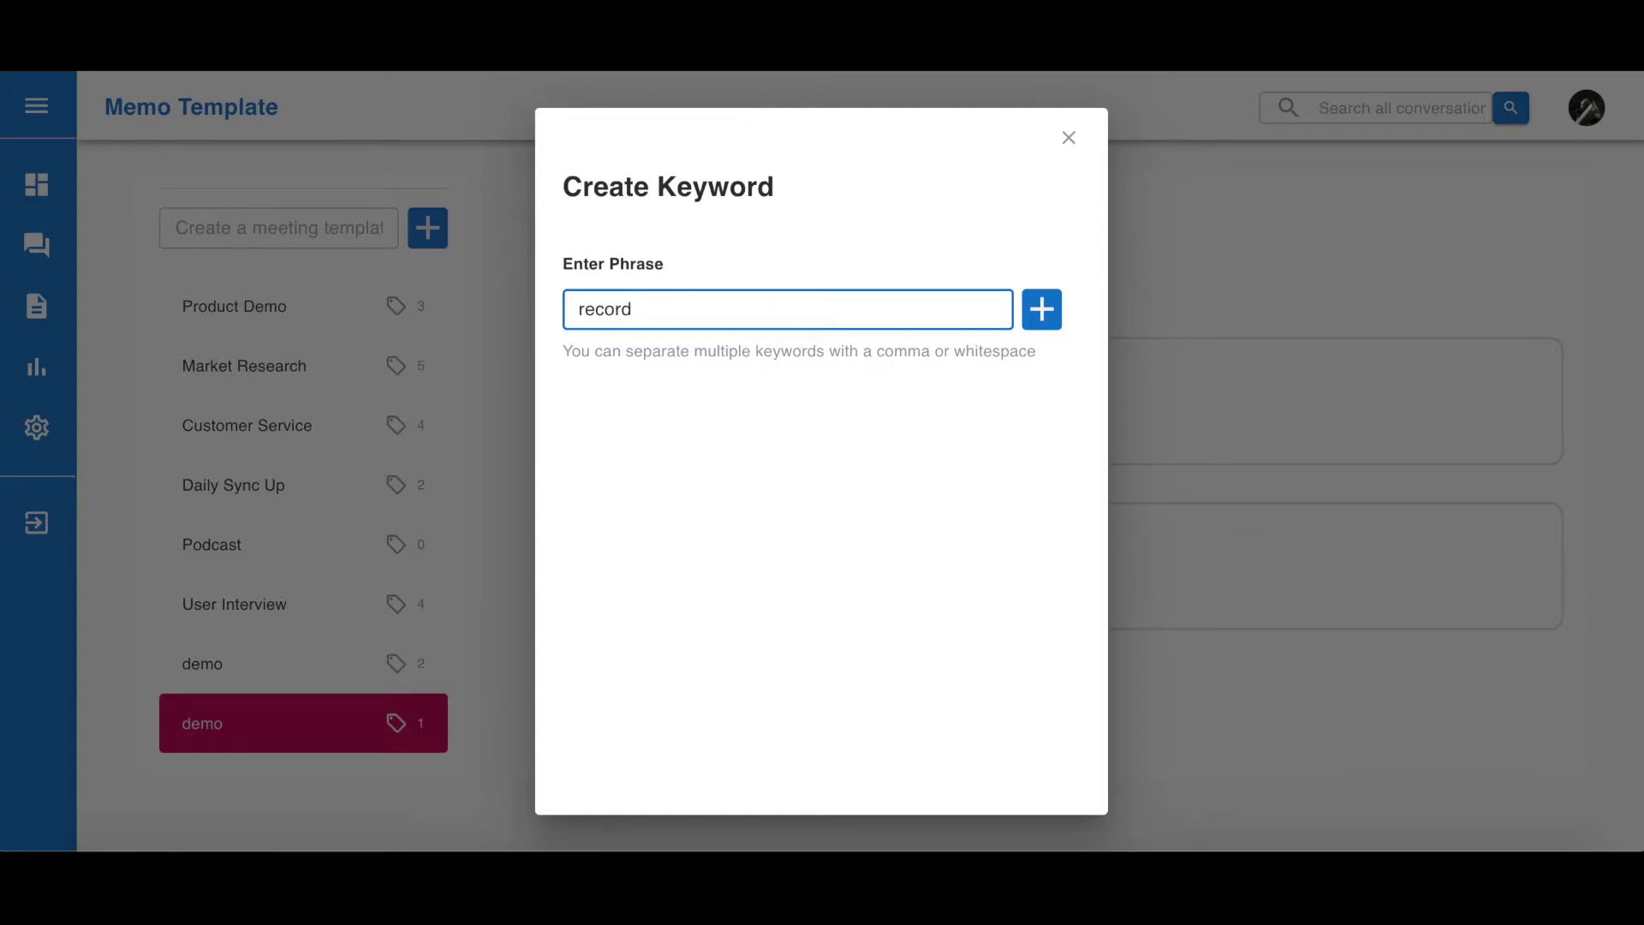
key("Return")
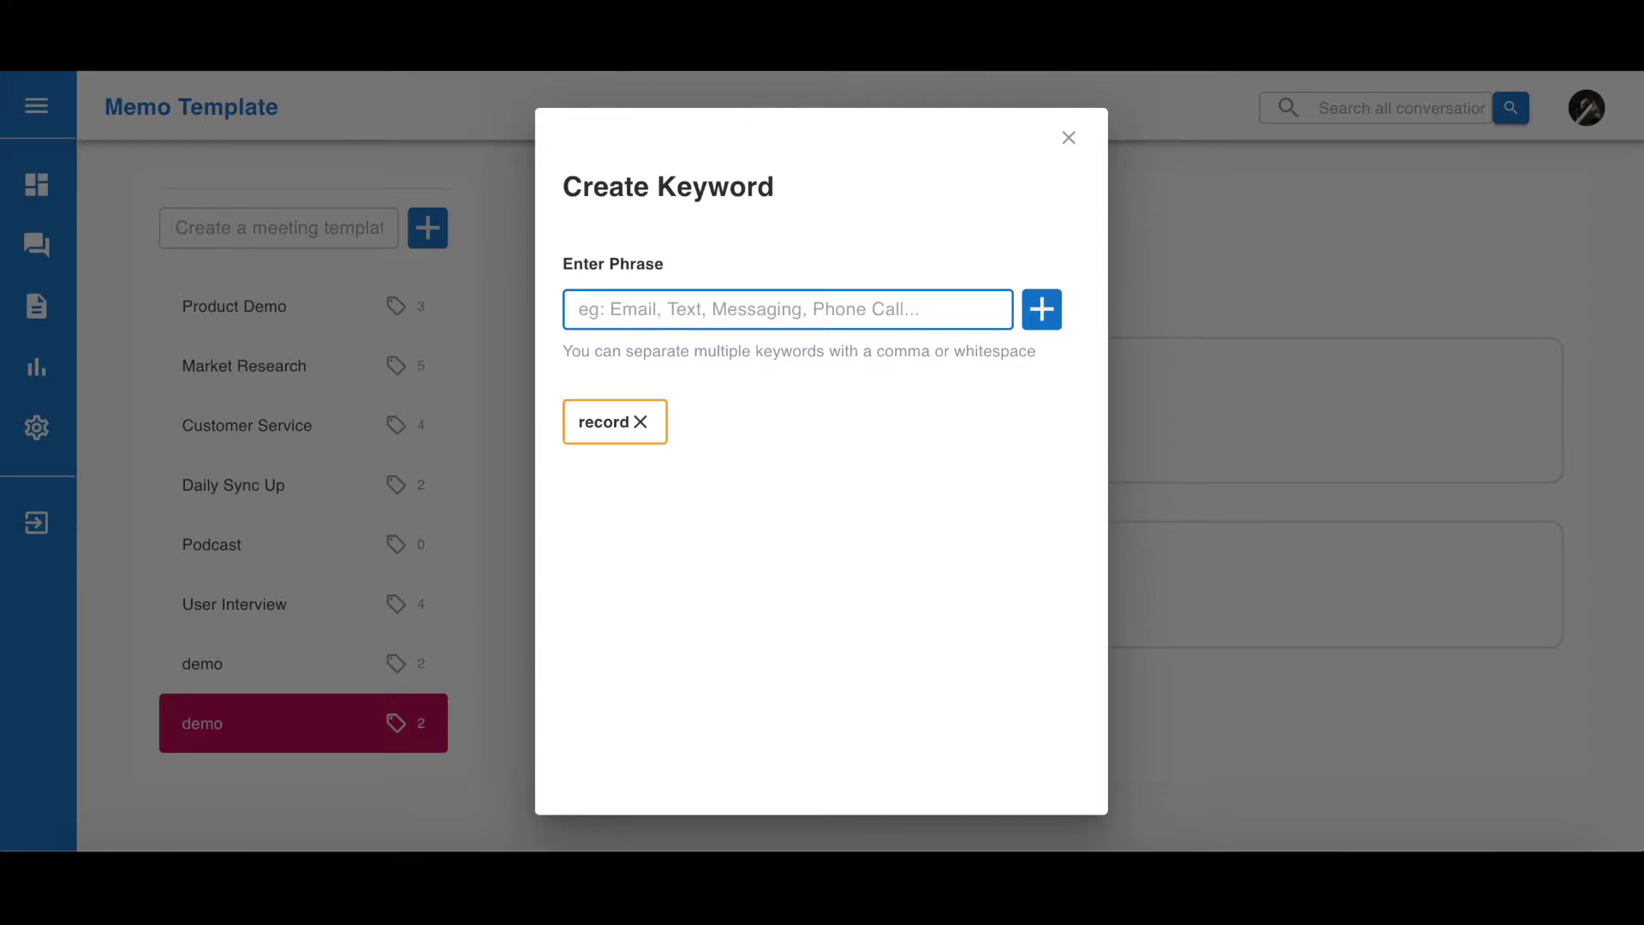
type("trans")
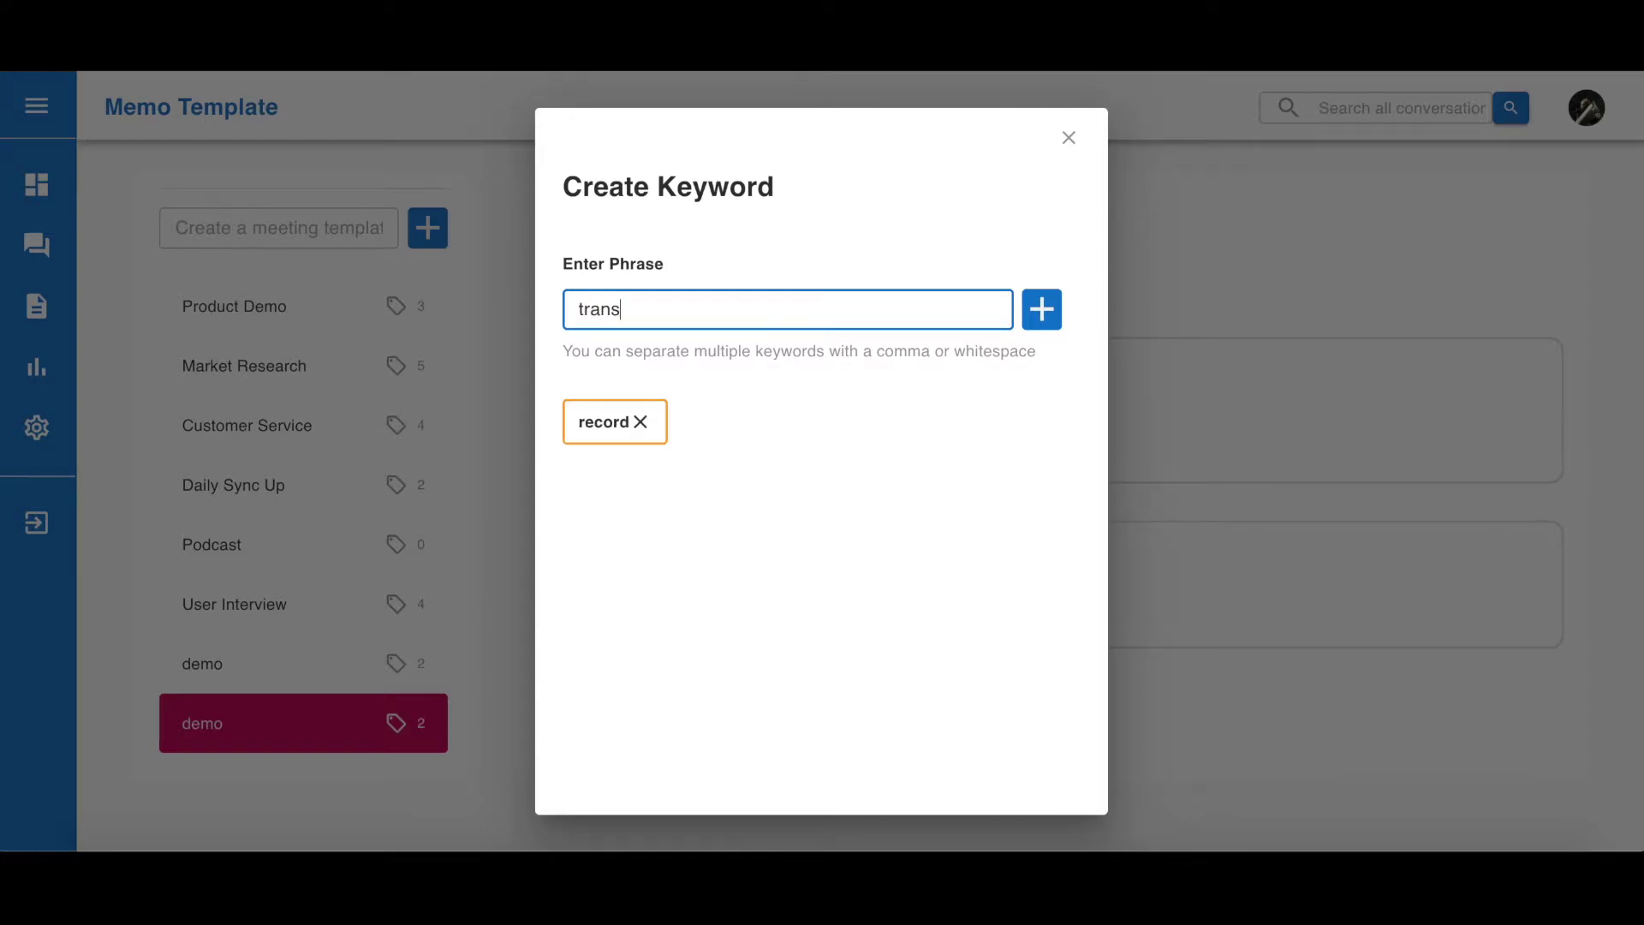
type("cript")
key("Return")
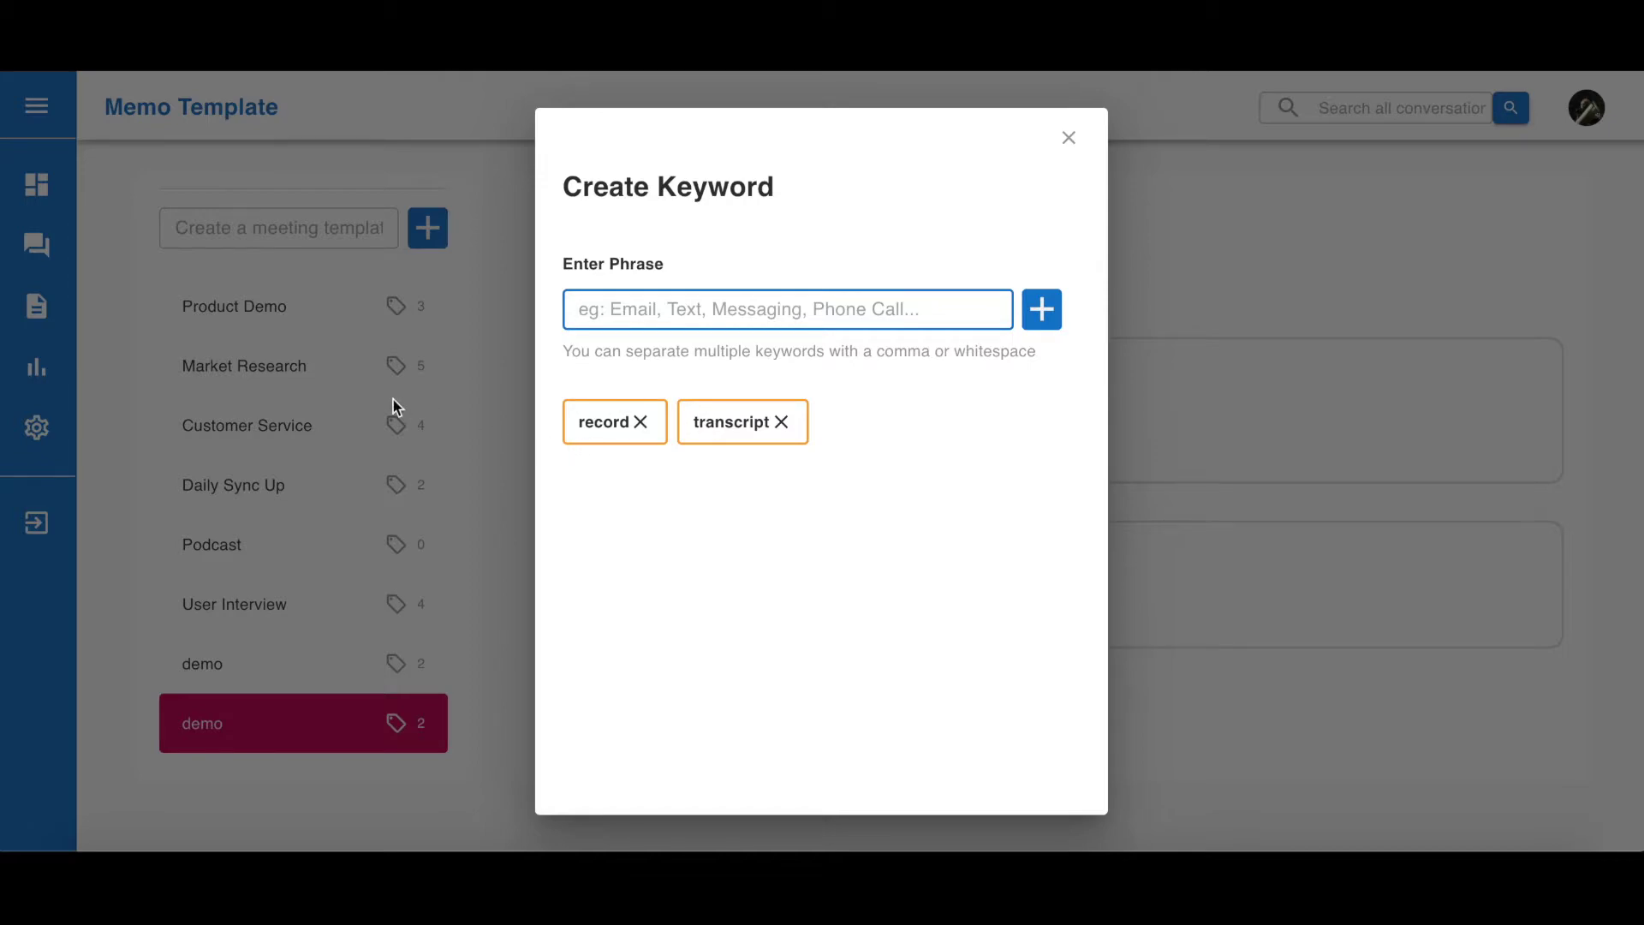
left_click(381, 479)
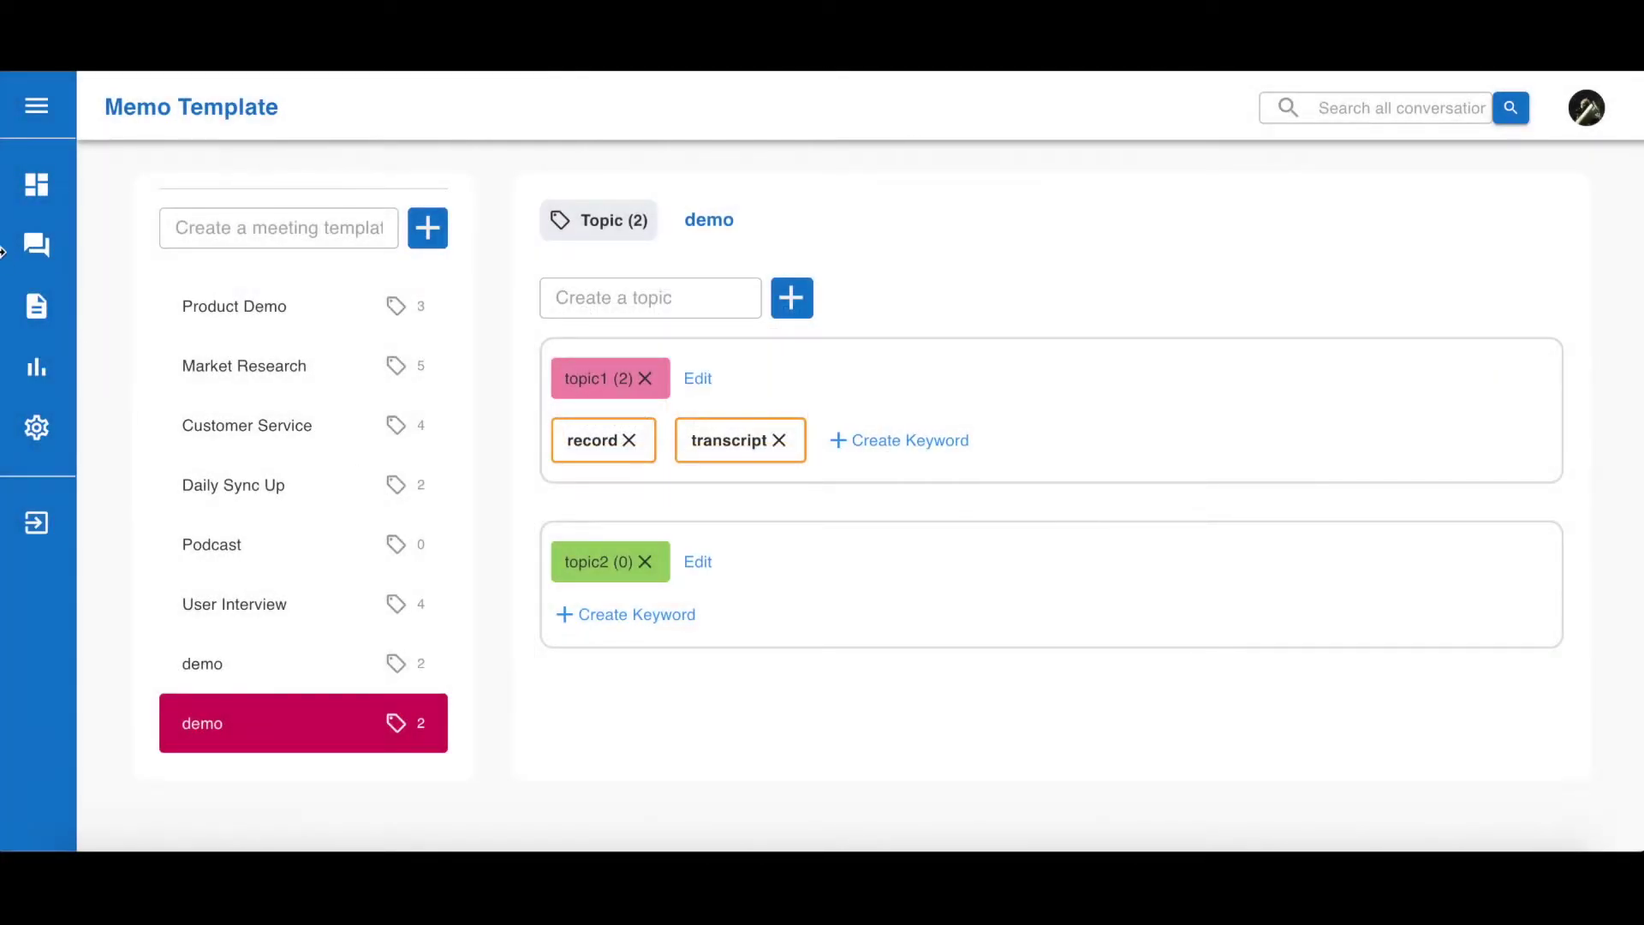
Start a new meeting recording from Home using the demo template
left_click(36, 184)
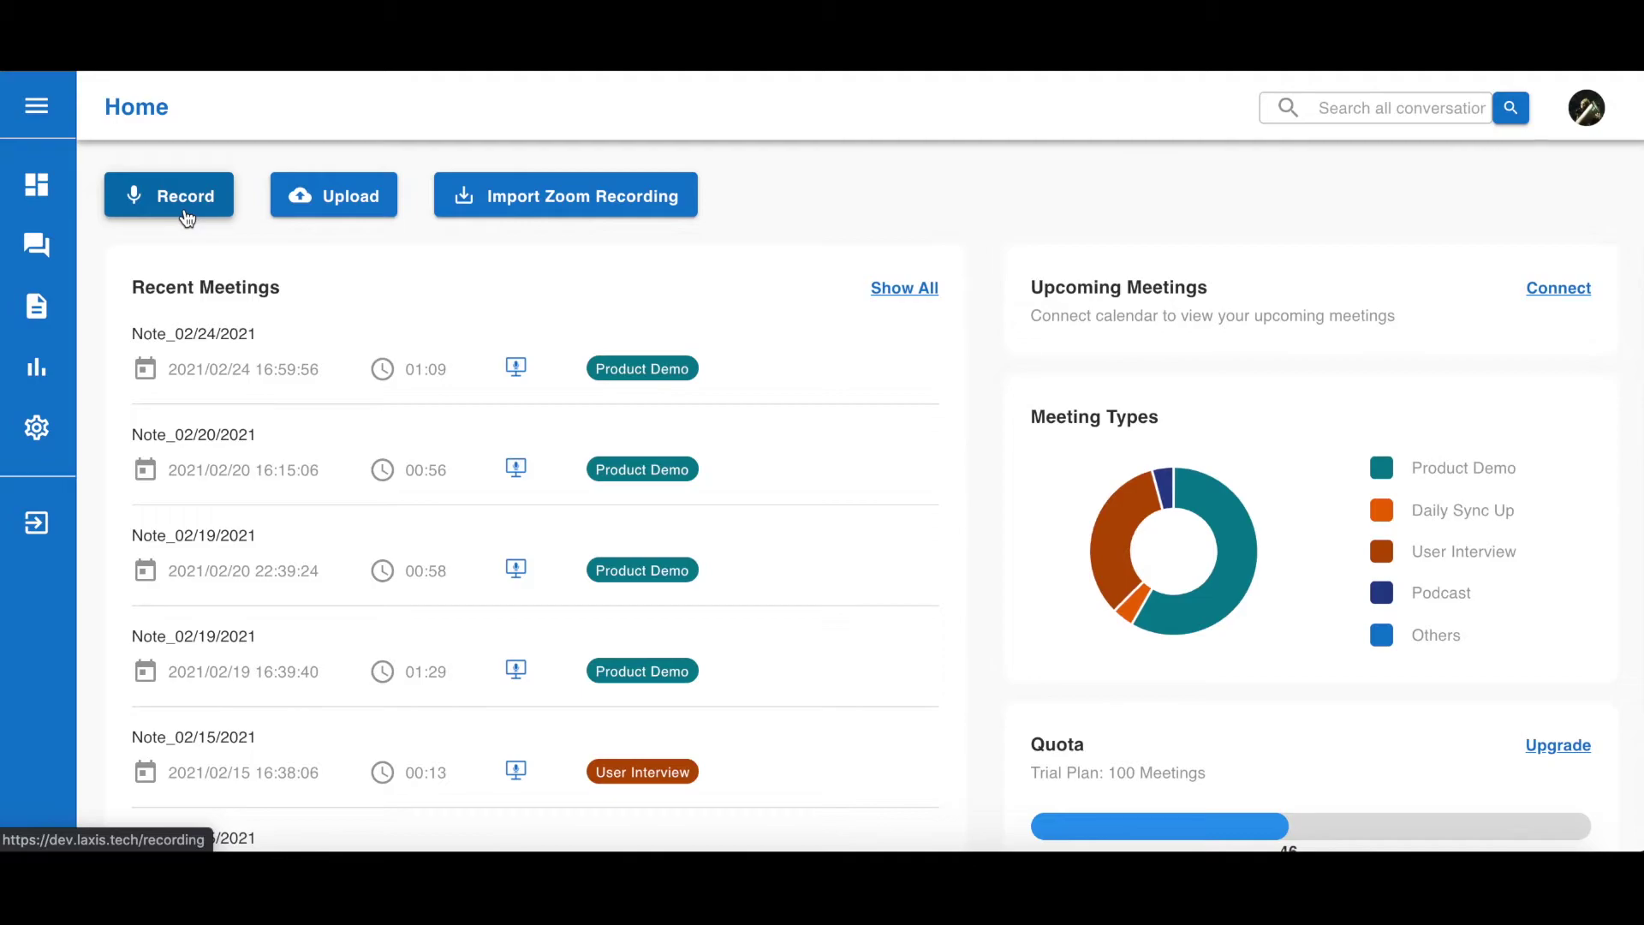
left_click(186, 213)
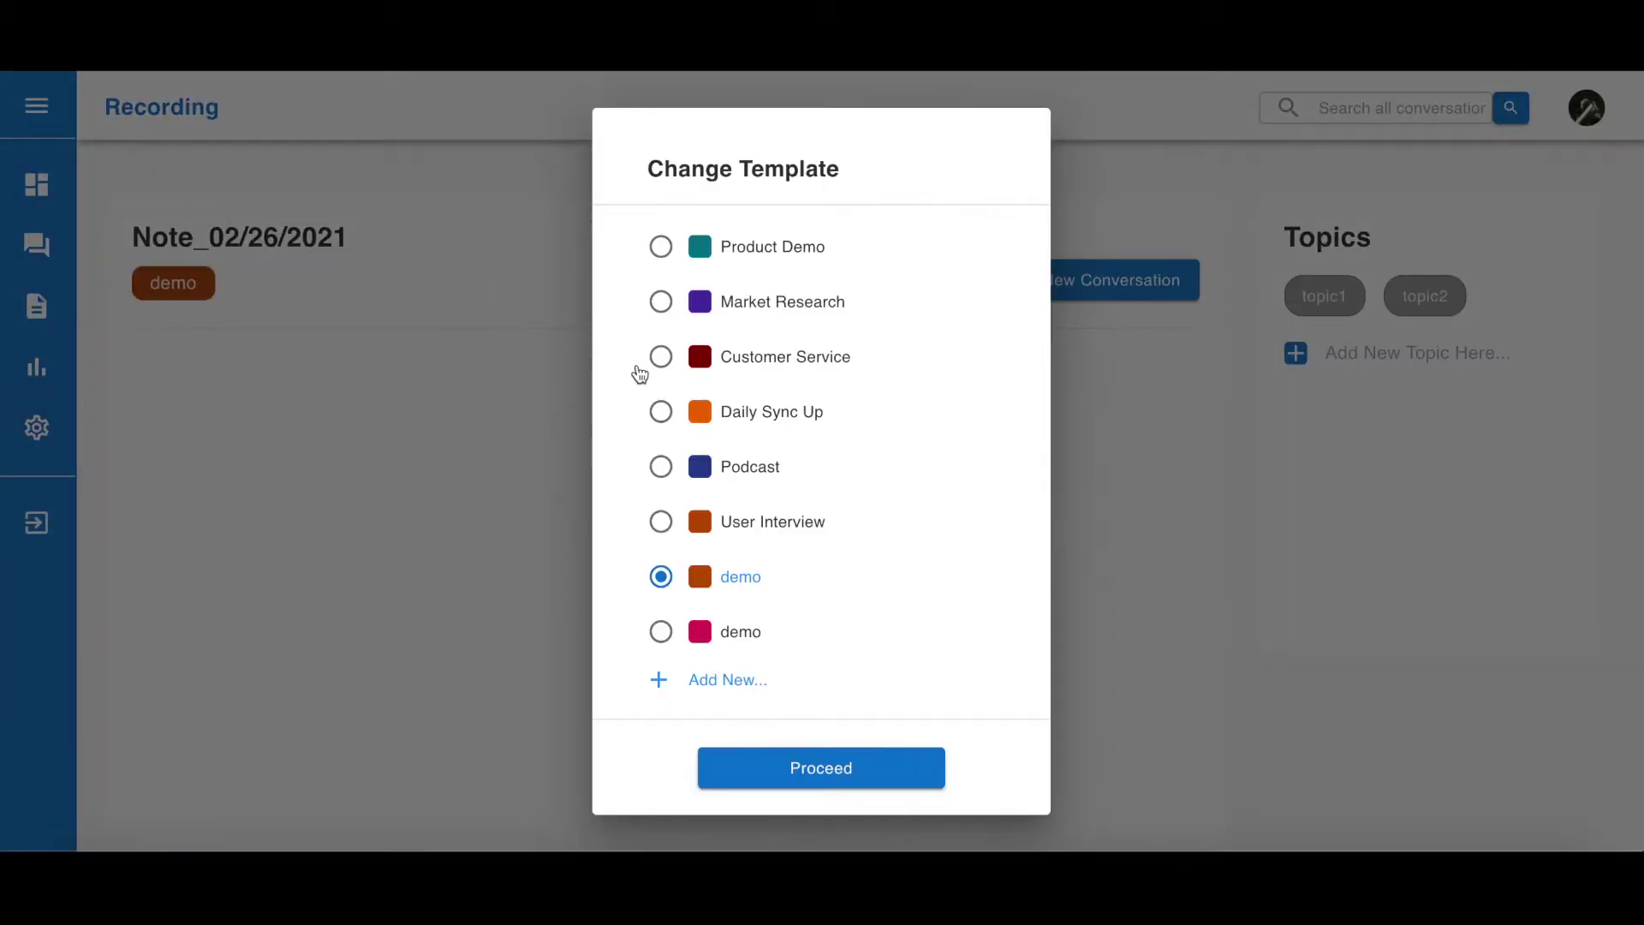
scroll(668, 402, "down", 1)
left_click(662, 611)
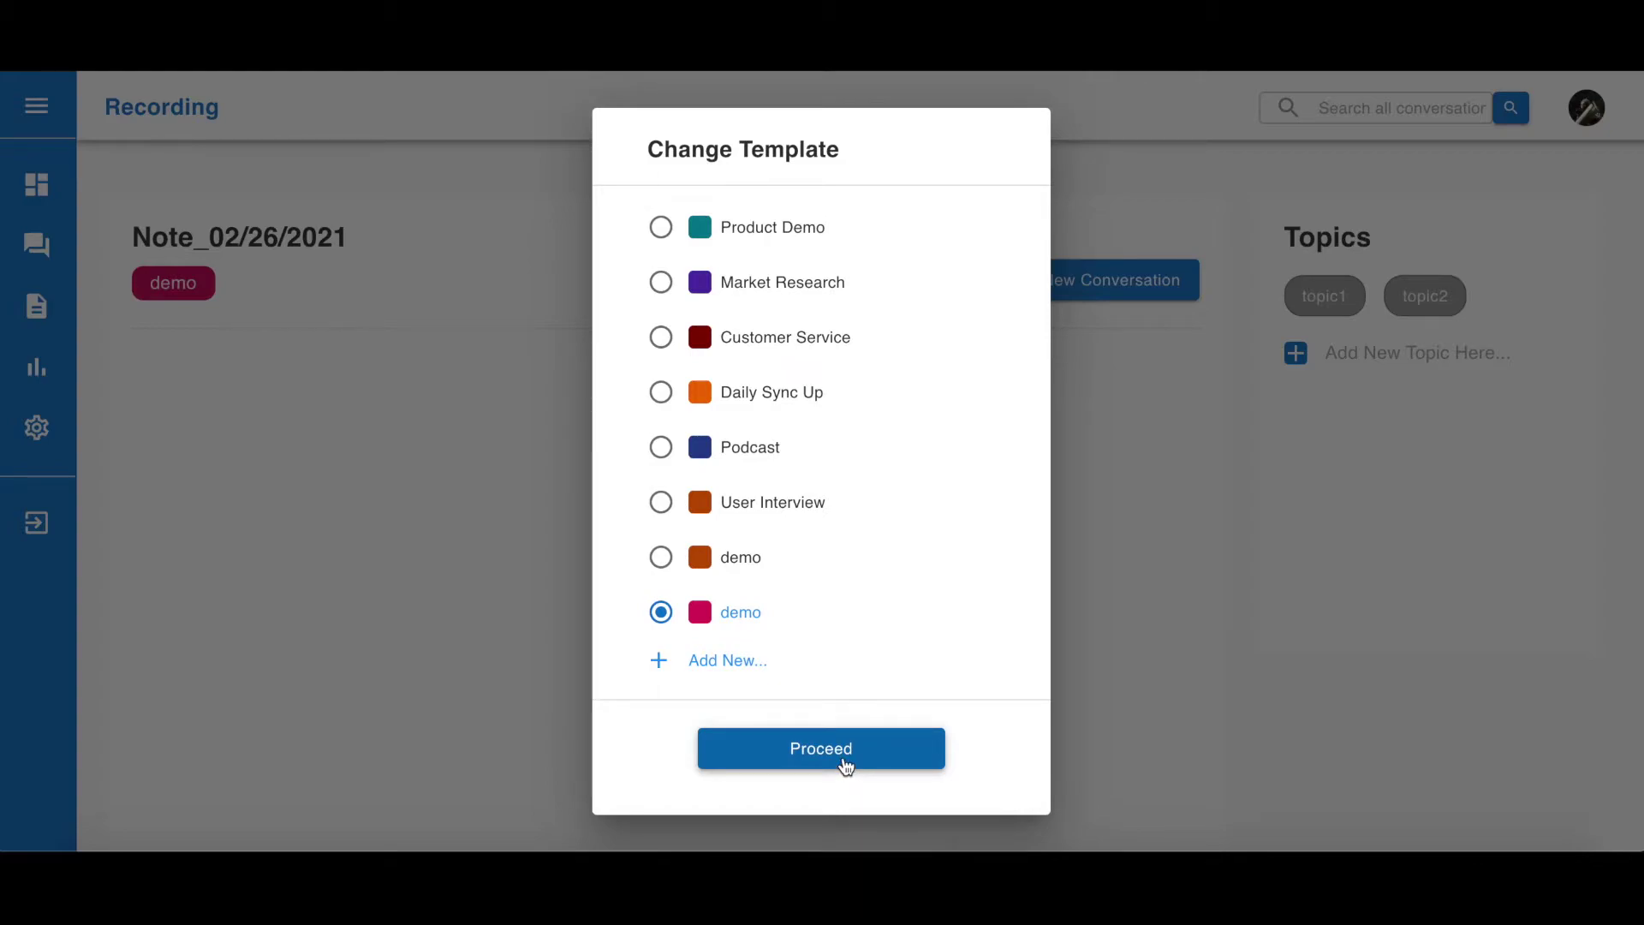
left_click(846, 764)
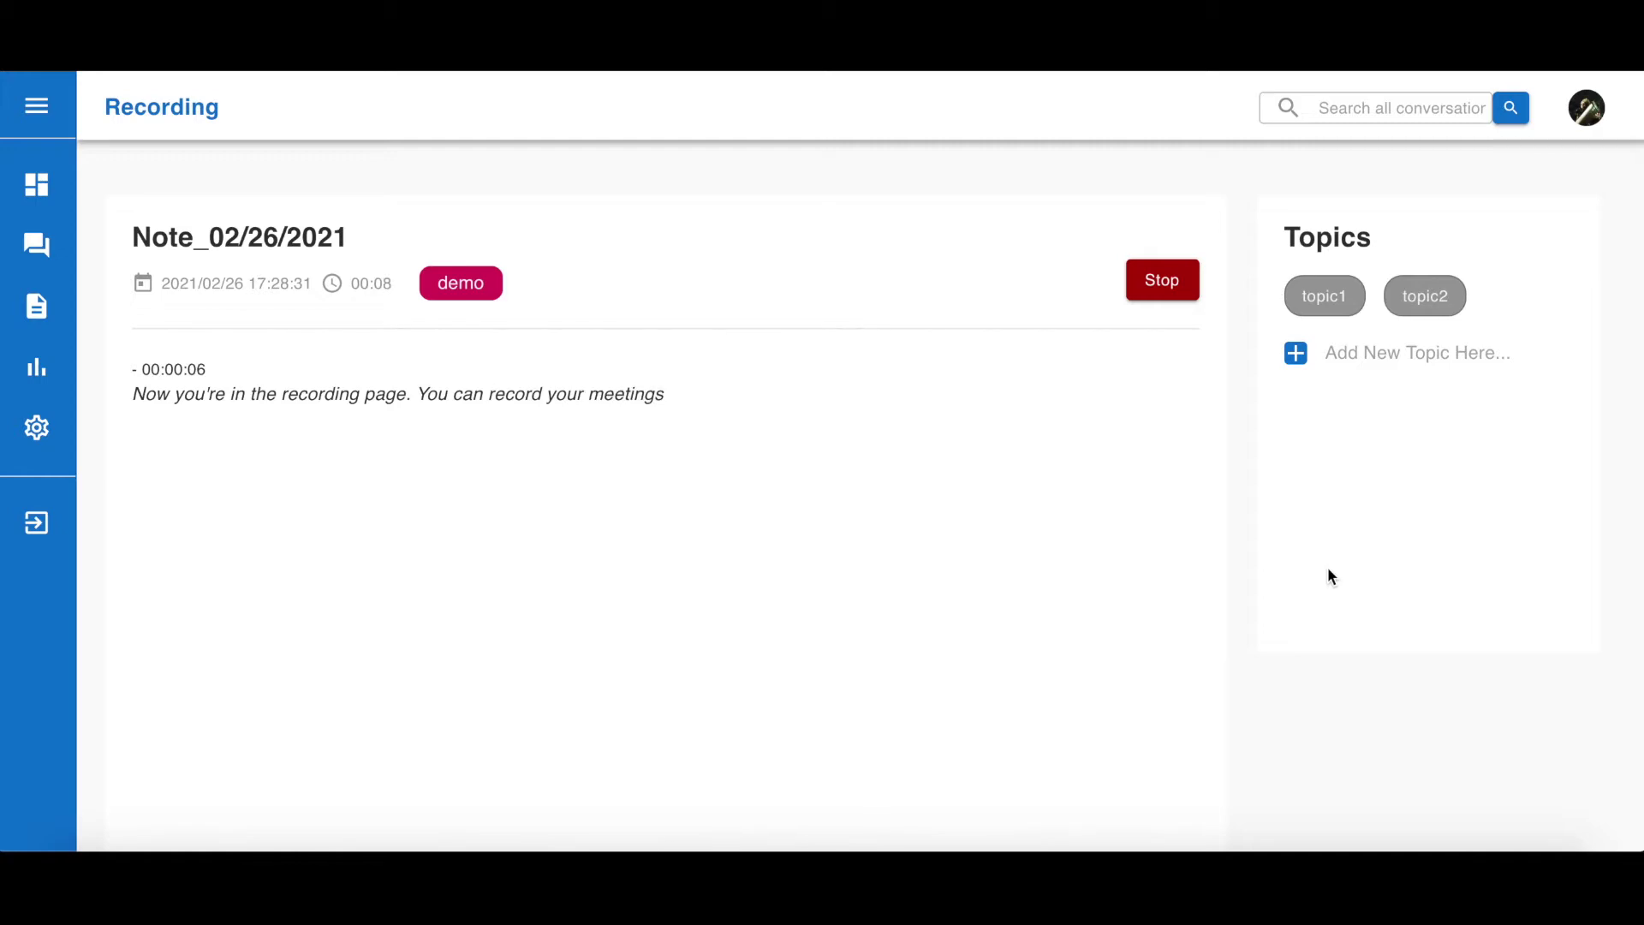
Tag a transcript passage with topic1, stop the recording and view the conversation list
left_click(1317, 315)
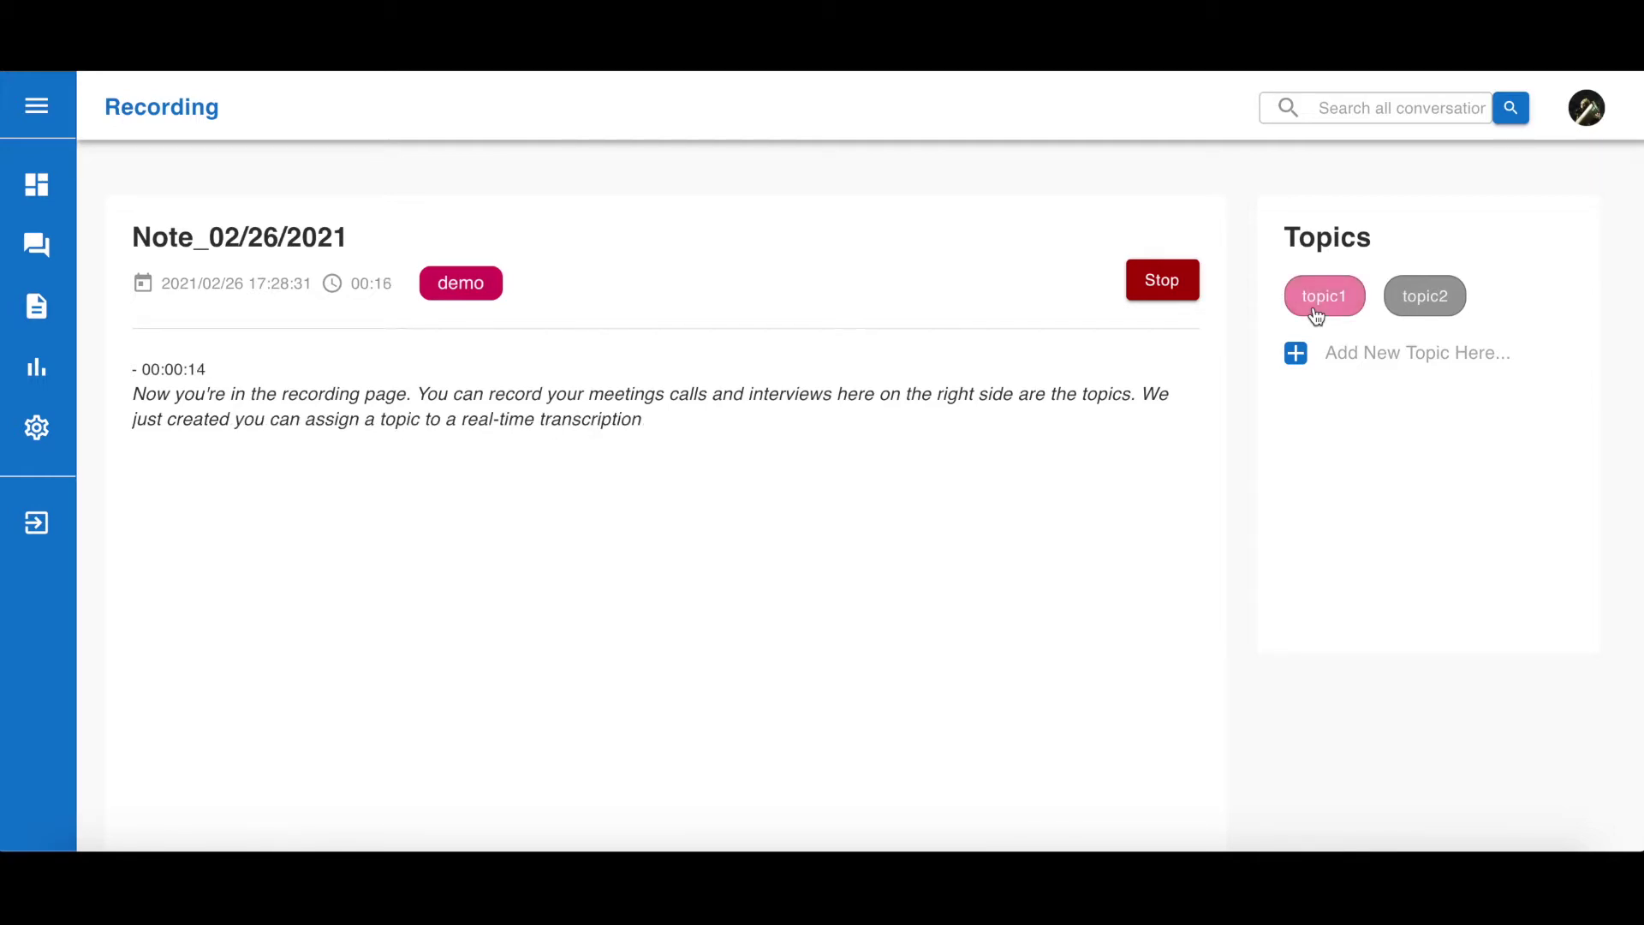
left_click(1152, 280)
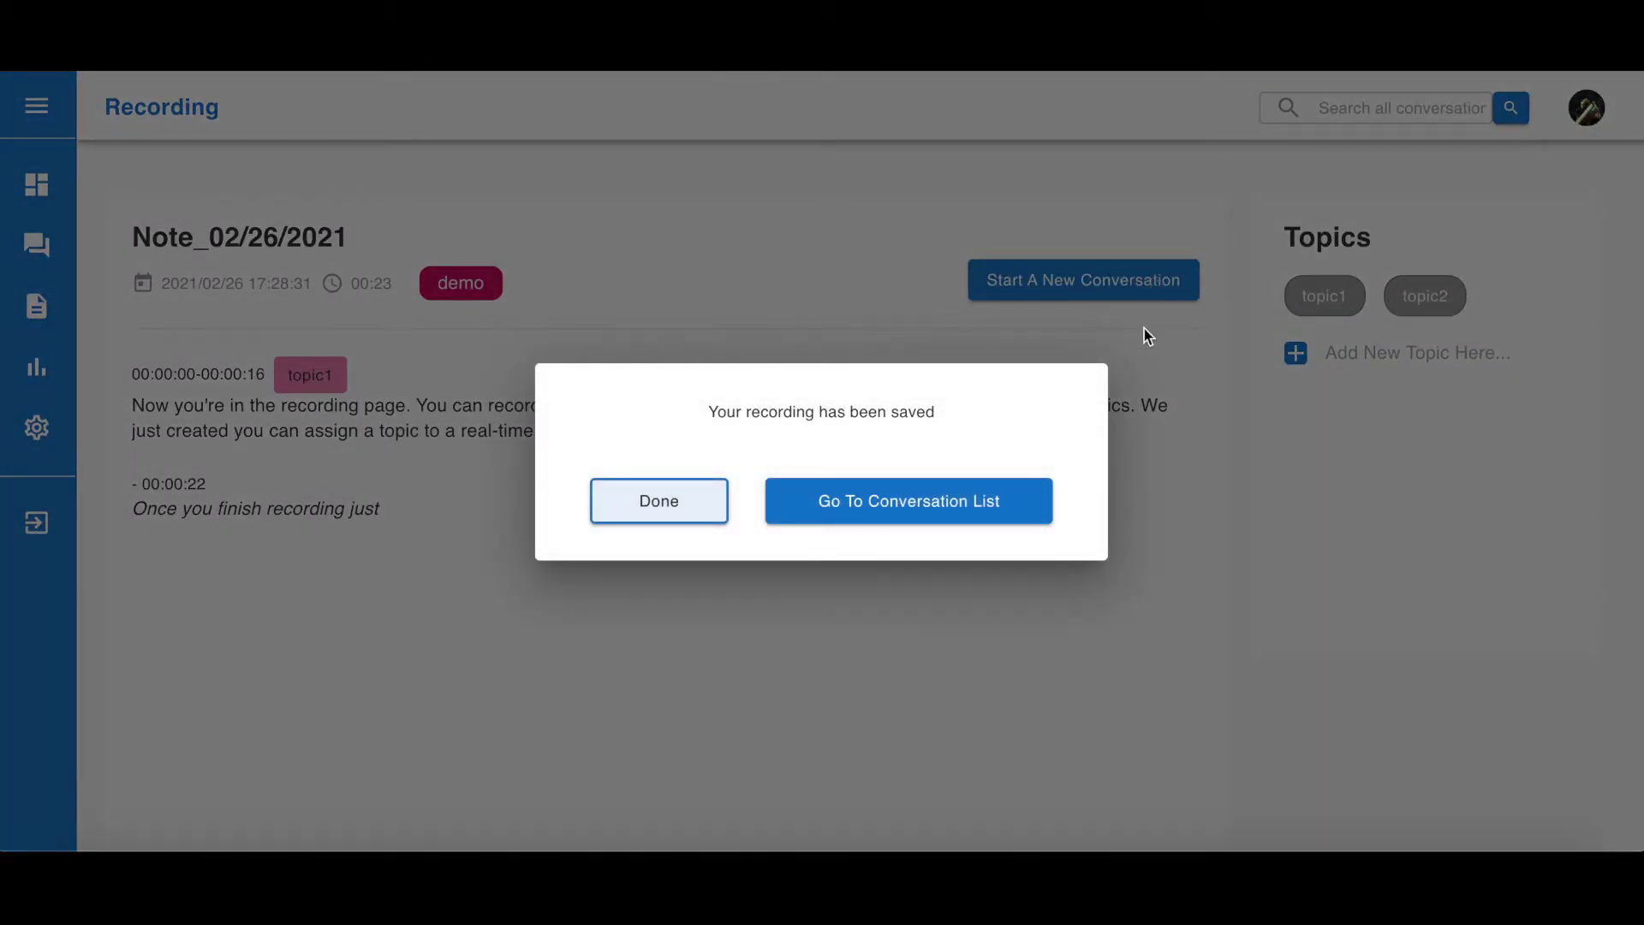
left_click(976, 514)
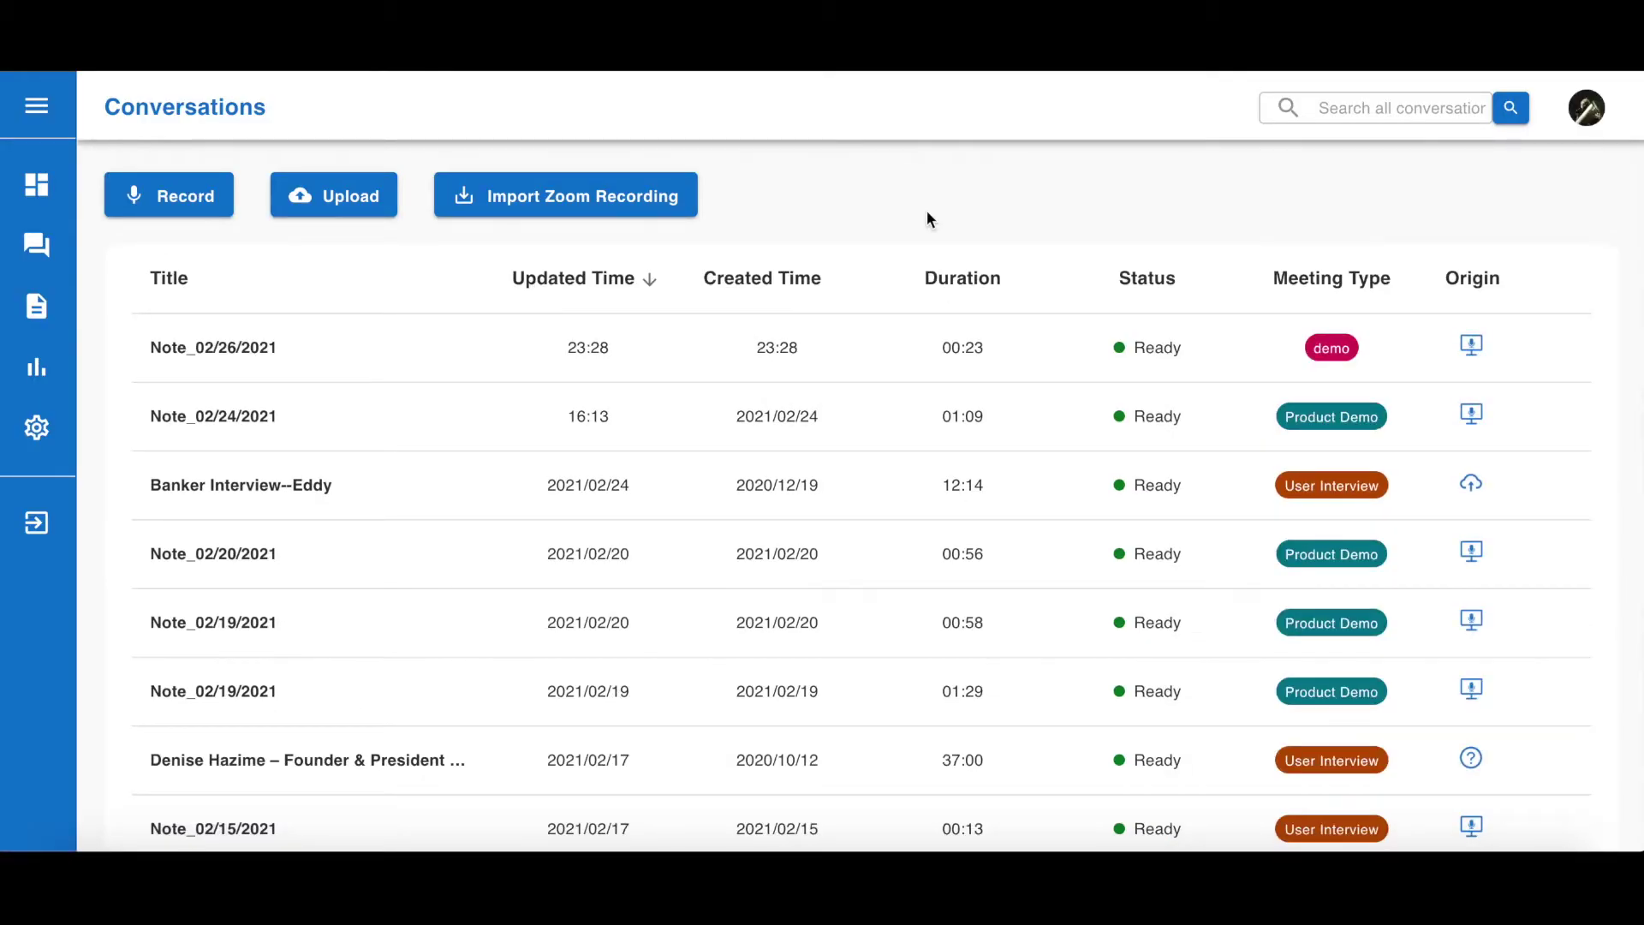
Begin an upload from Home, then cancel the file picker and close the upload dialog
left_click(36, 185)
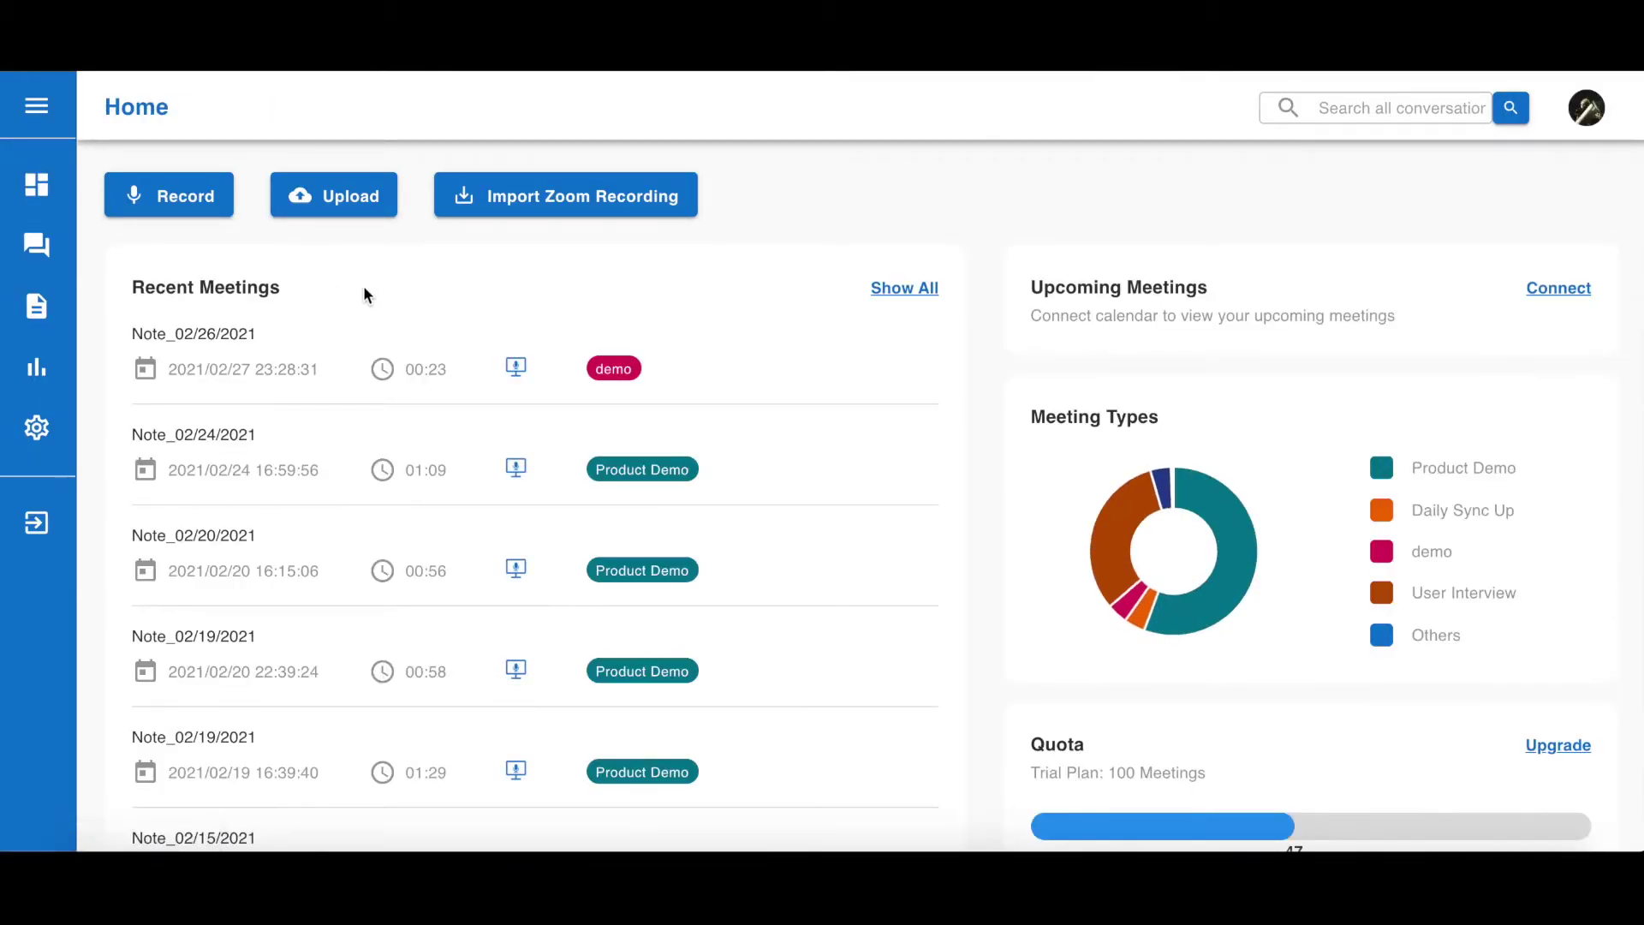
left_click(342, 202)
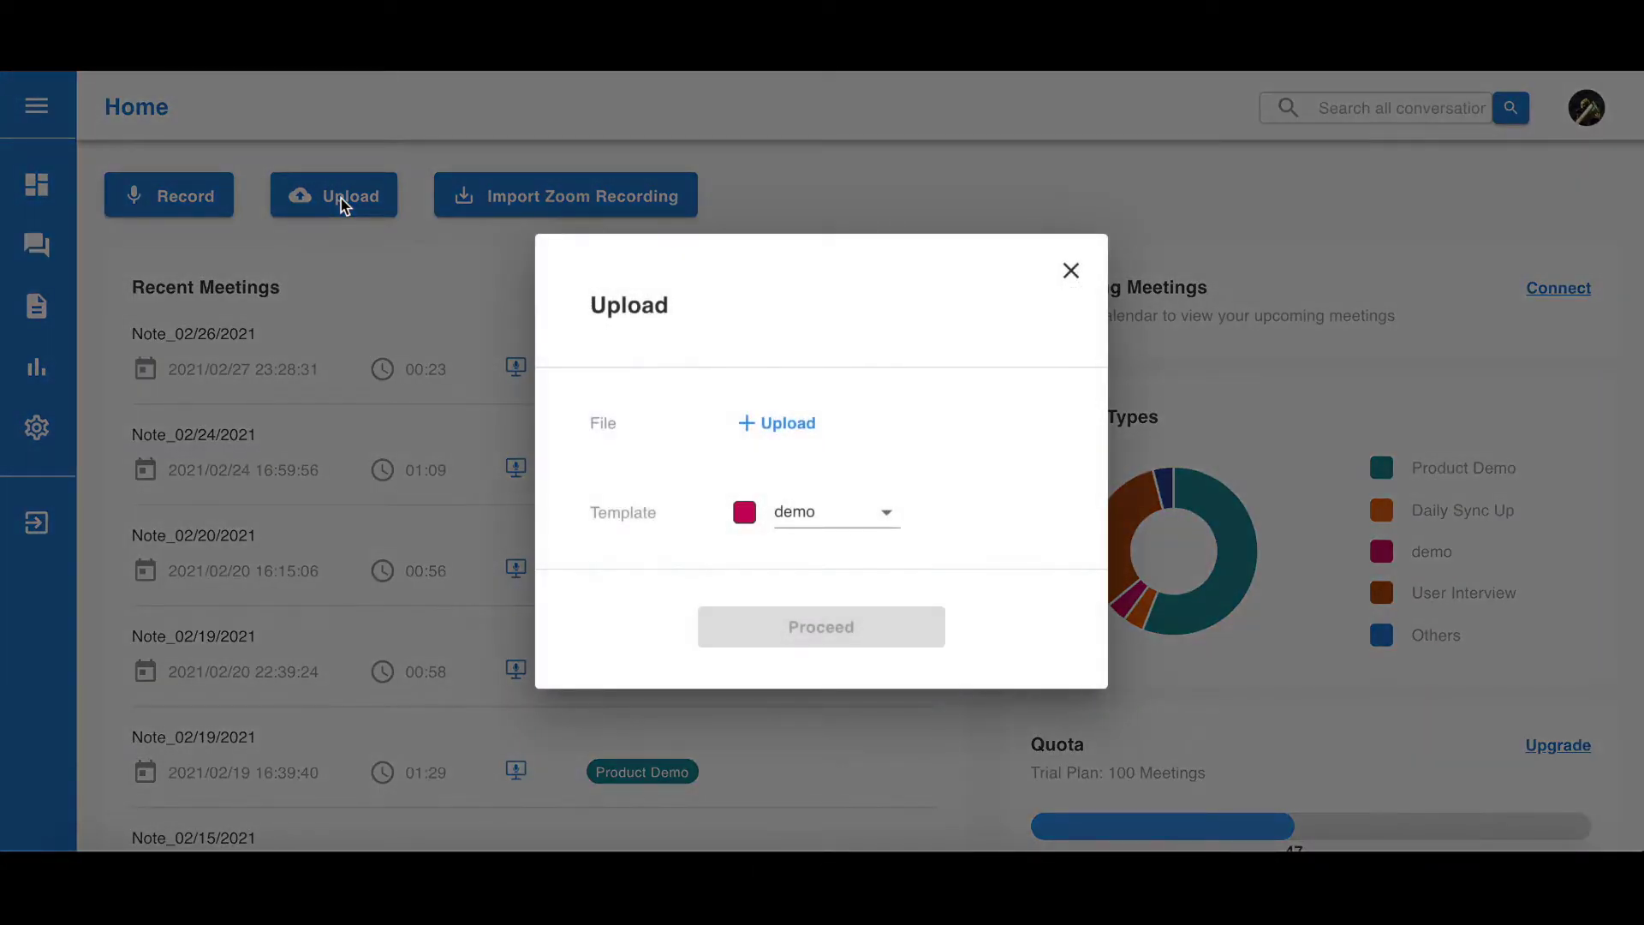
left_click(784, 423)
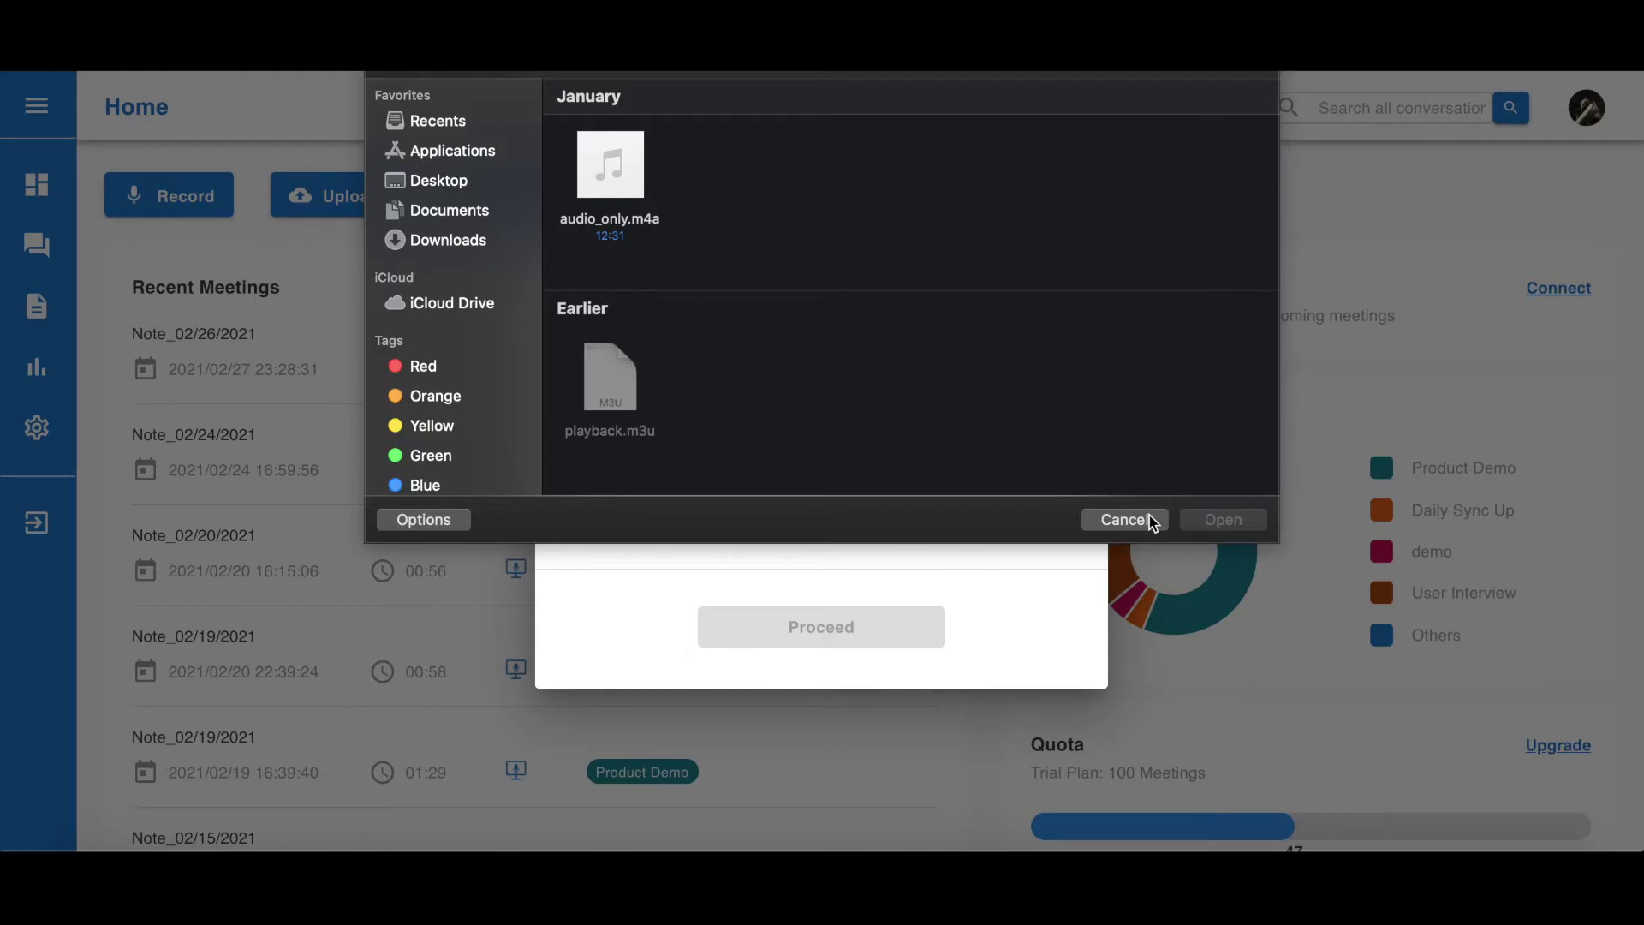
left_click(1124, 520)
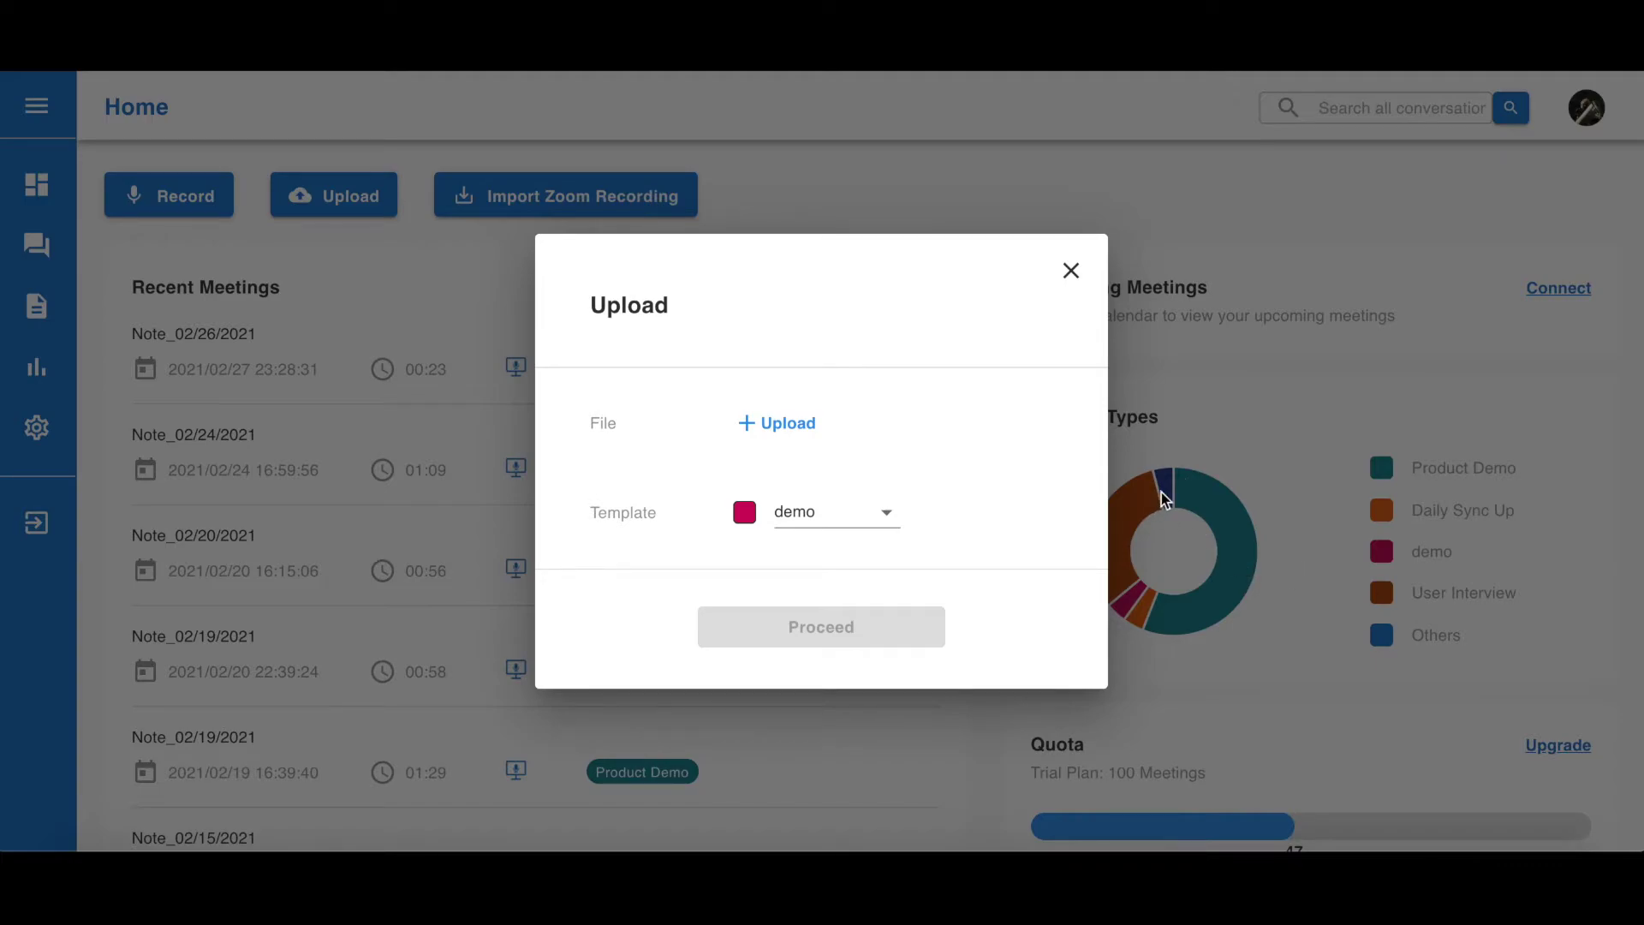
left_click(1182, 484)
Open the 37:00 User Interview conversation from the Conversations list
scroll(844, 514, "down", 1)
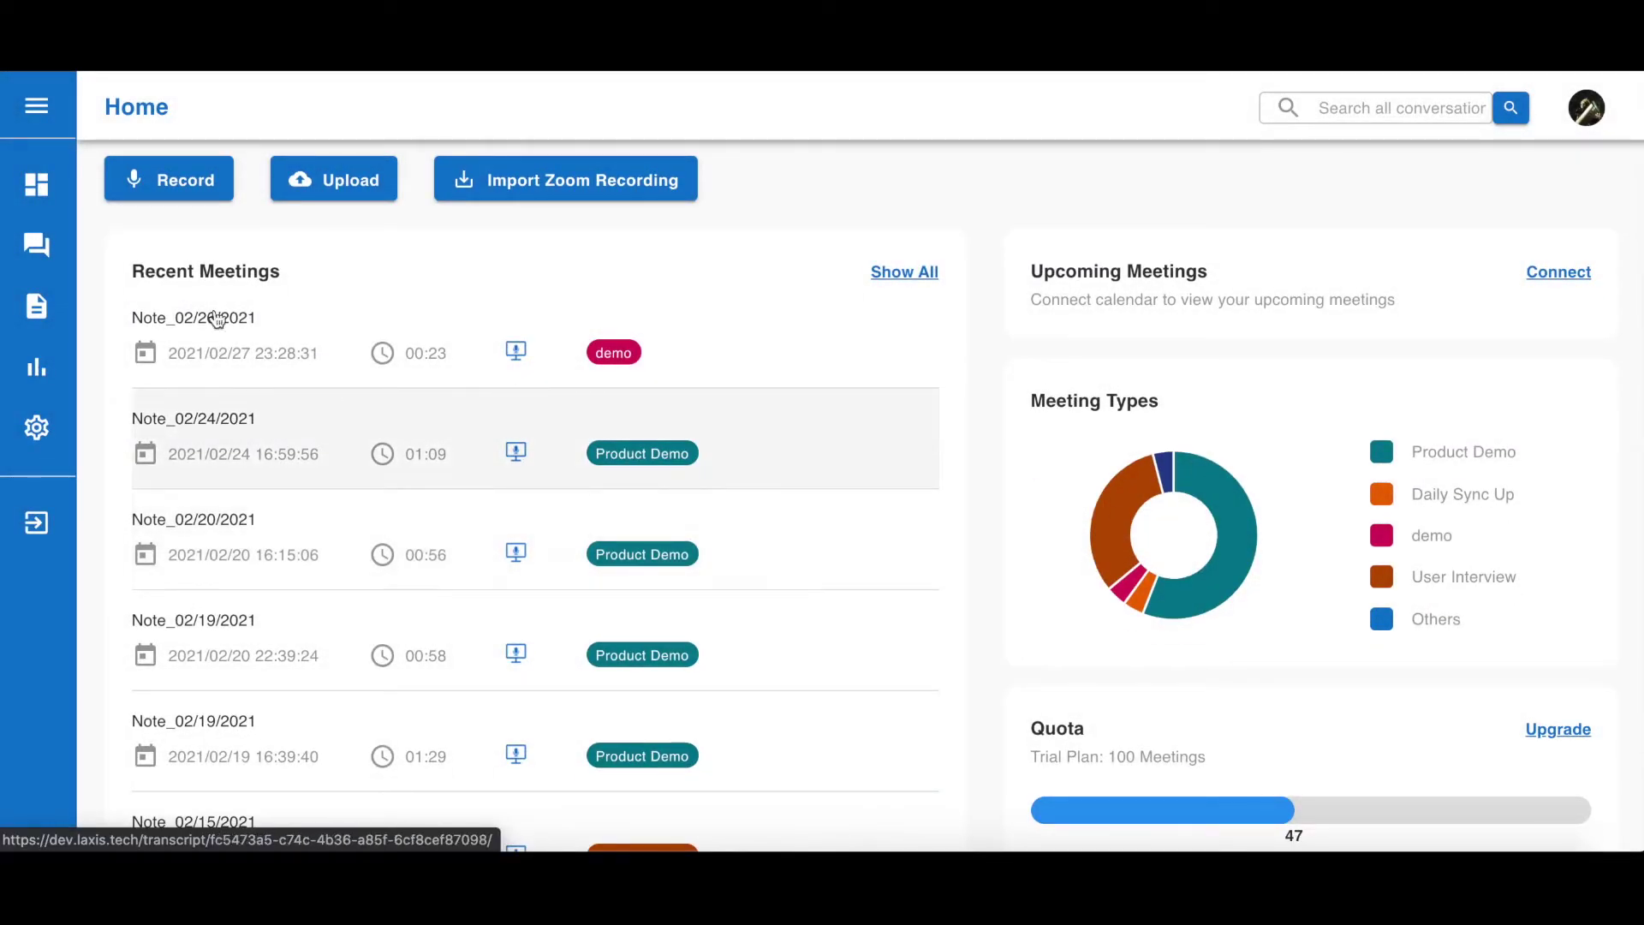
left_click(36, 247)
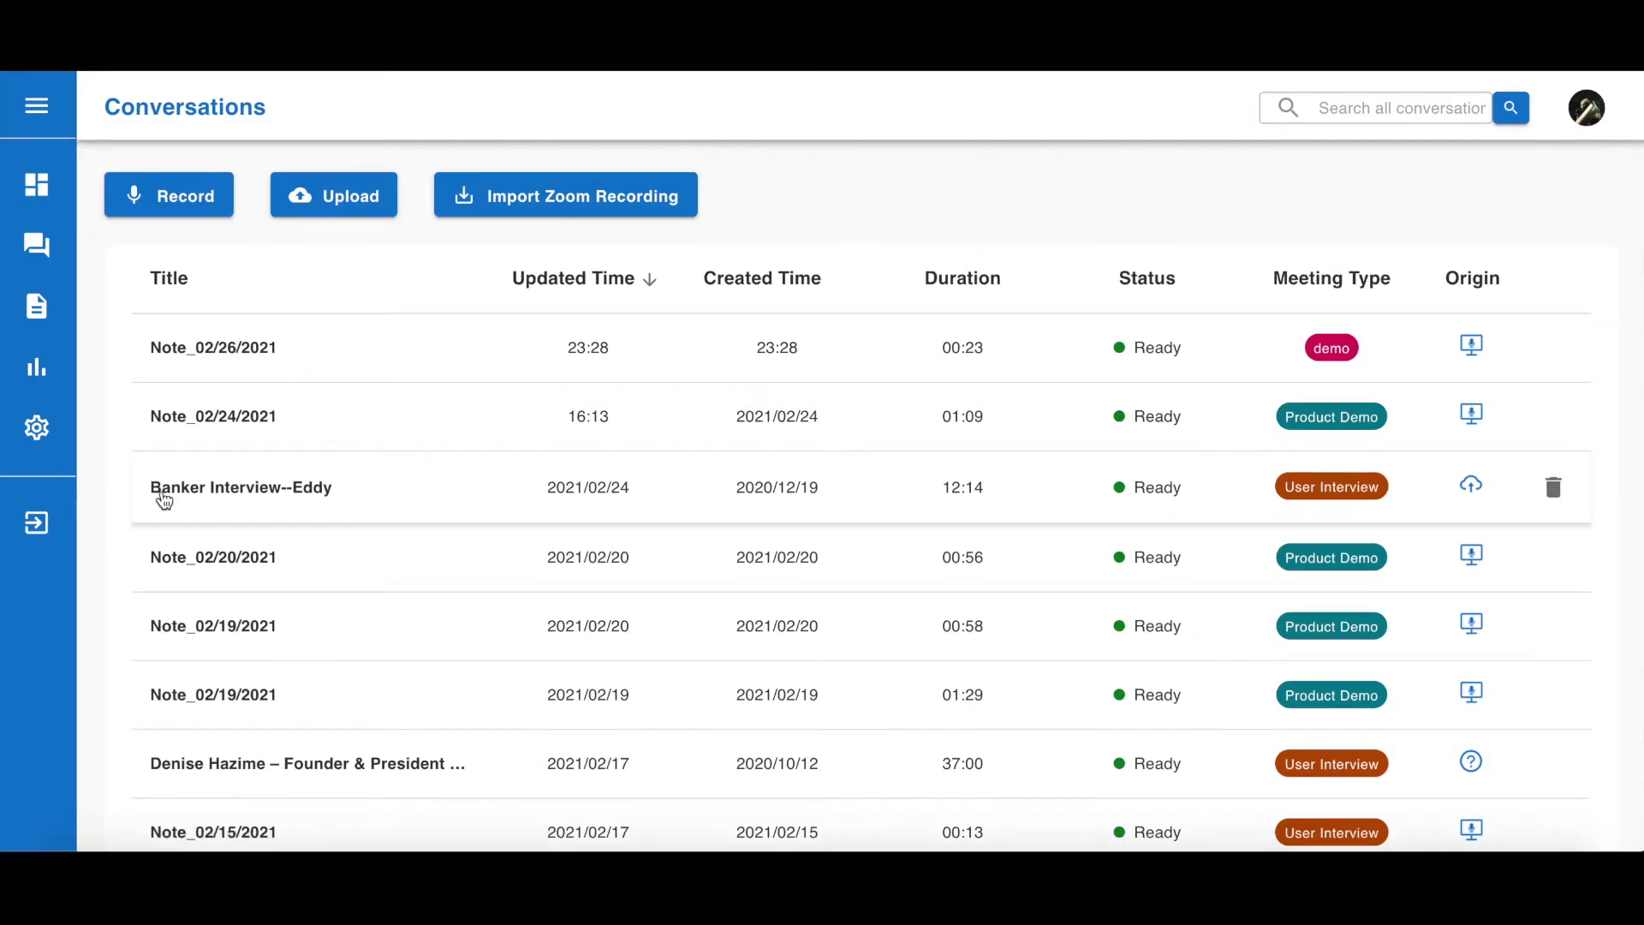
left_click(243, 758)
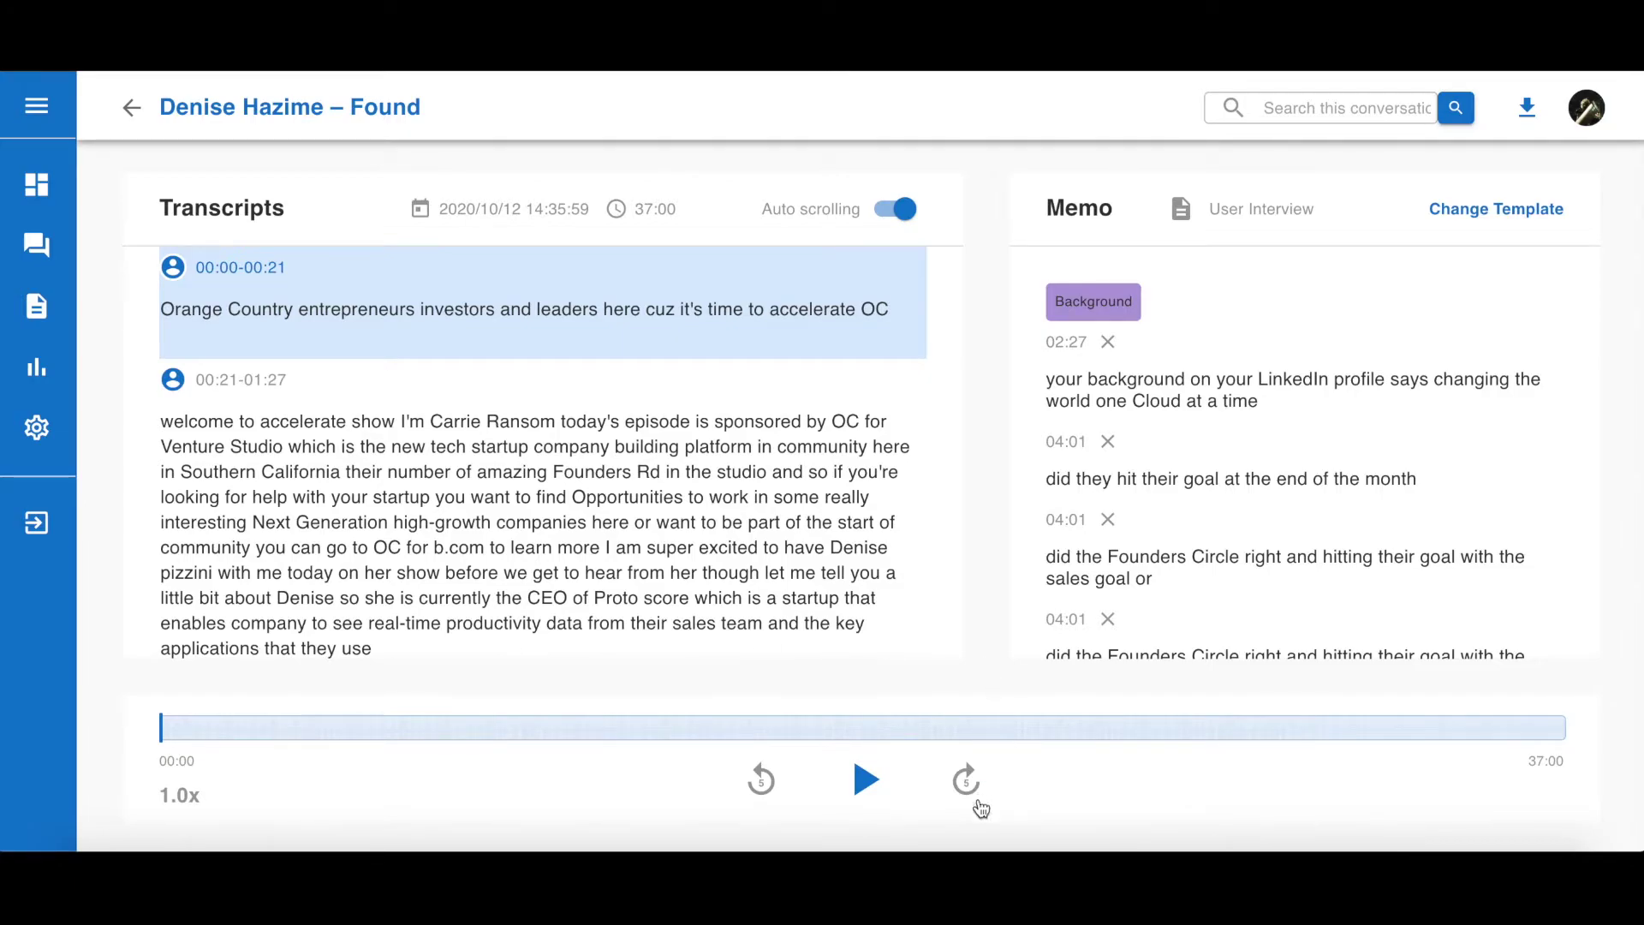
Append 'add or delete' after 'OC' at the end of the first transcript line
left_click(851, 807)
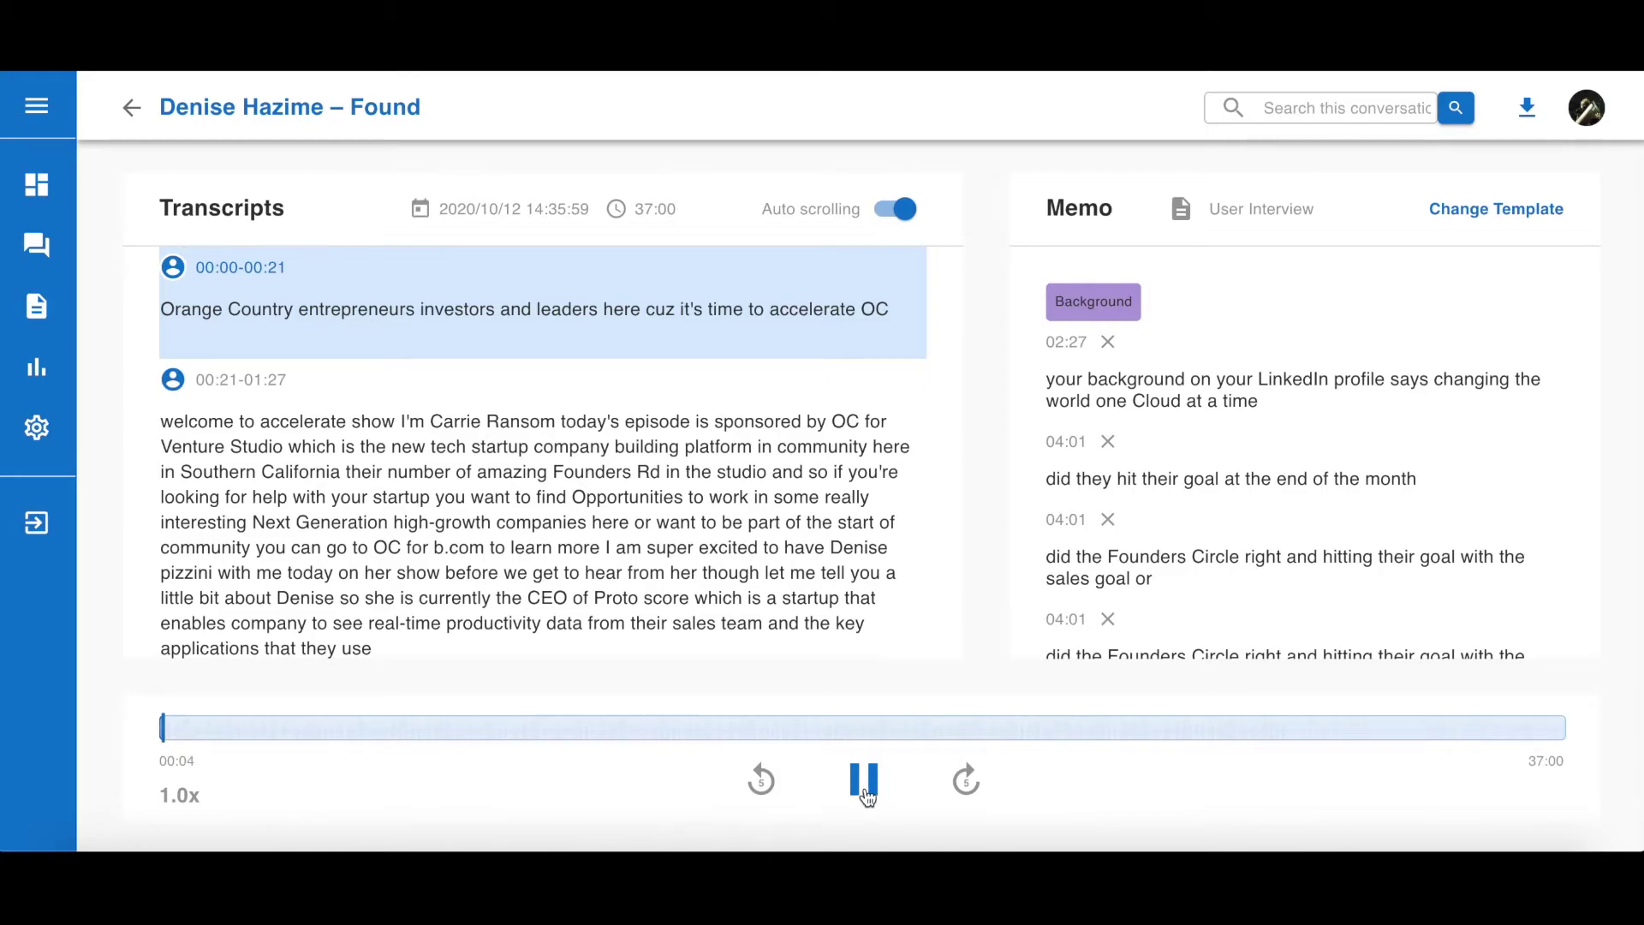
left_click(865, 783)
left_click_drag(890, 310, 155, 324)
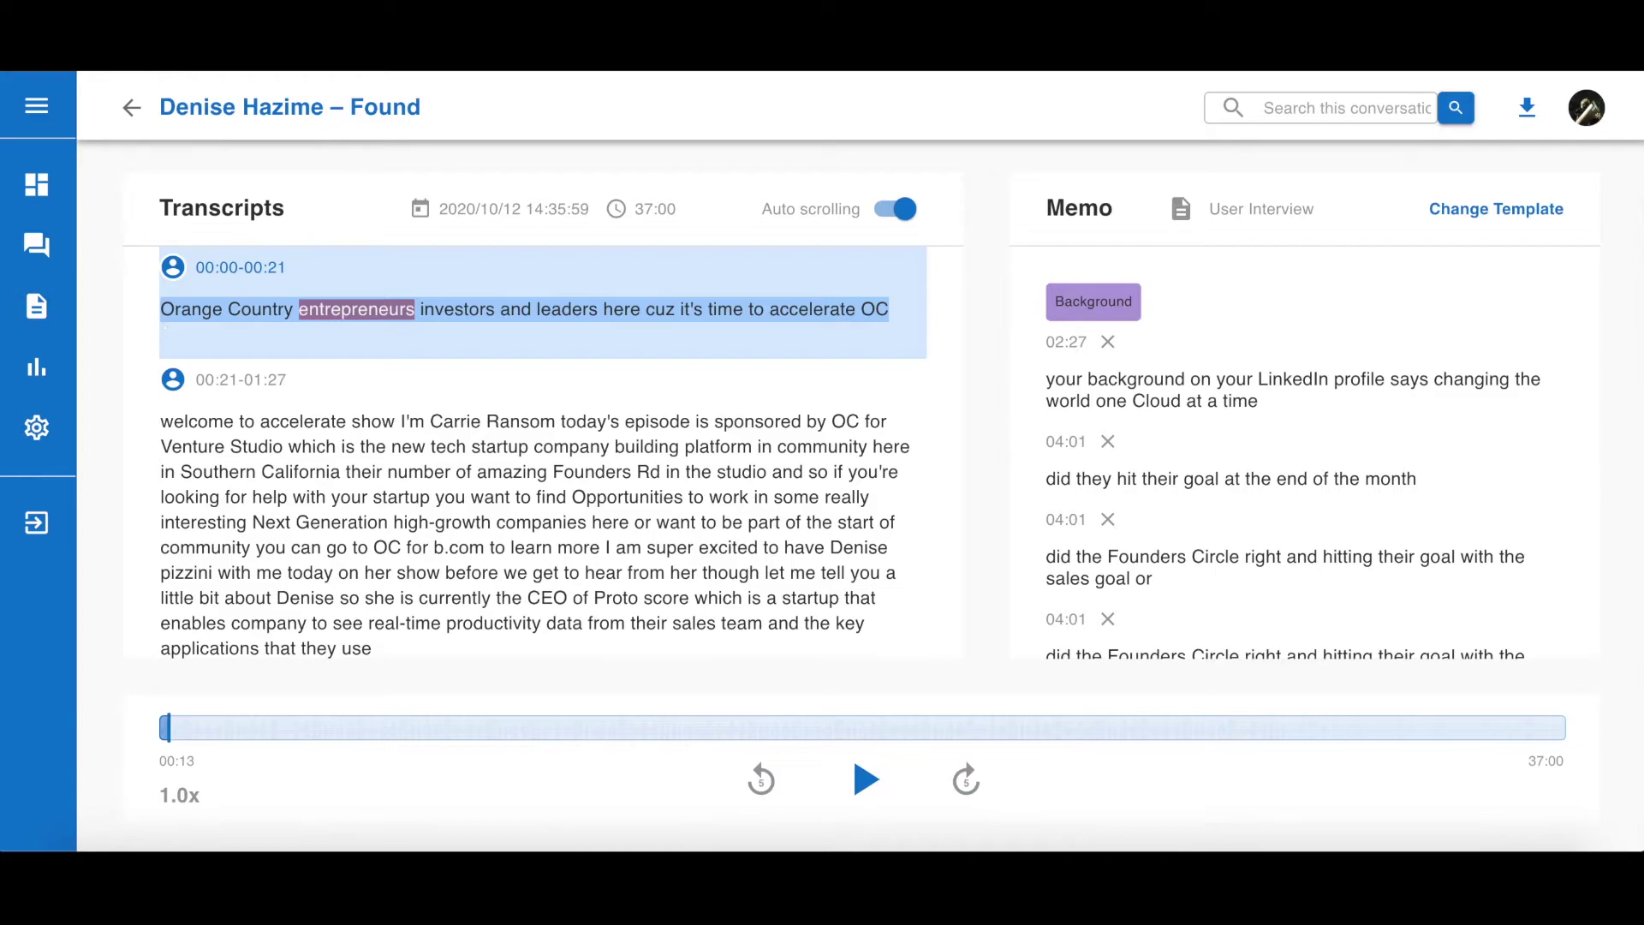
left_click(883, 308)
type("dele")
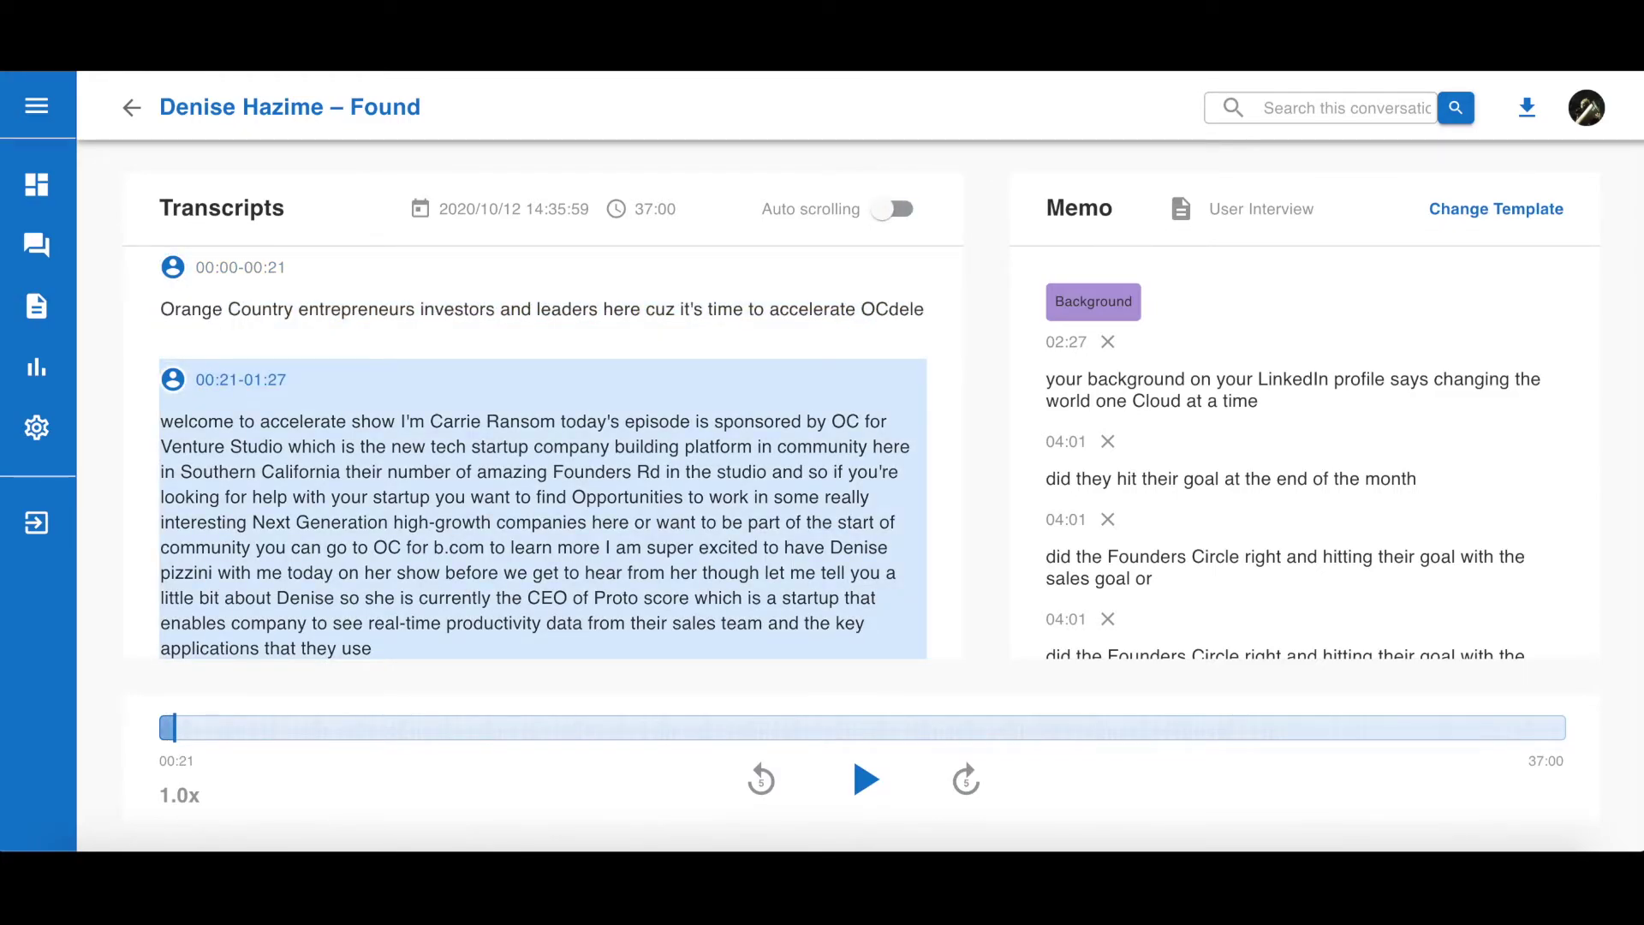
key("BackSpace")
key("BackSpace")
key("BackSpace")
key("BackSpace")
type("add or delete")
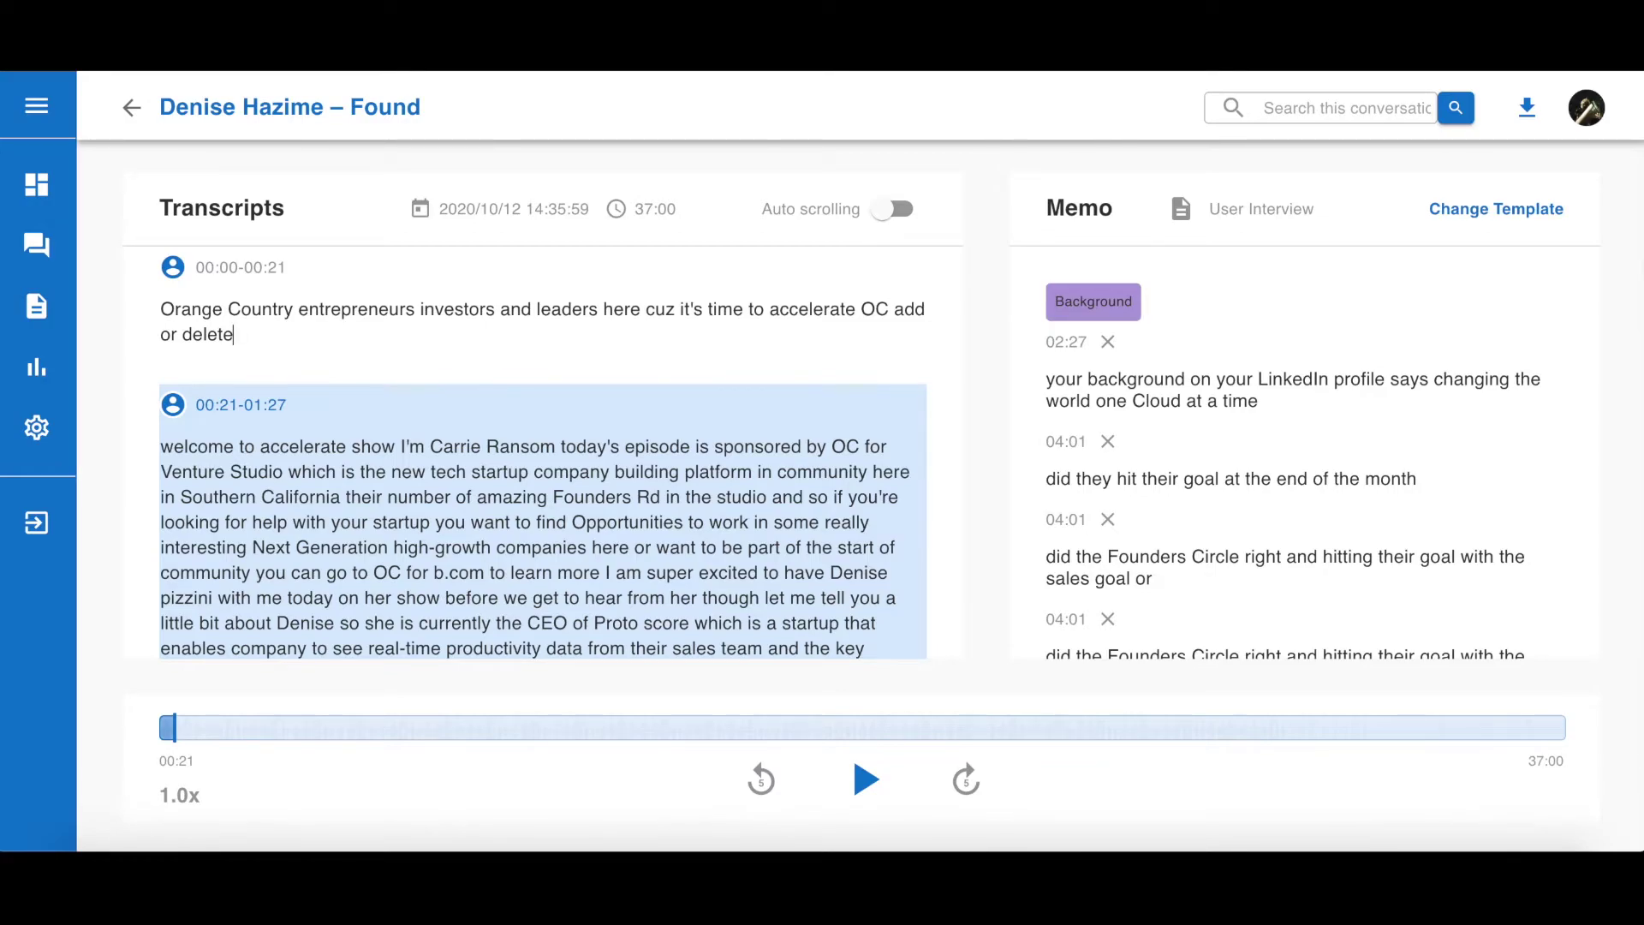
scroll(922, 370, "down", 1)
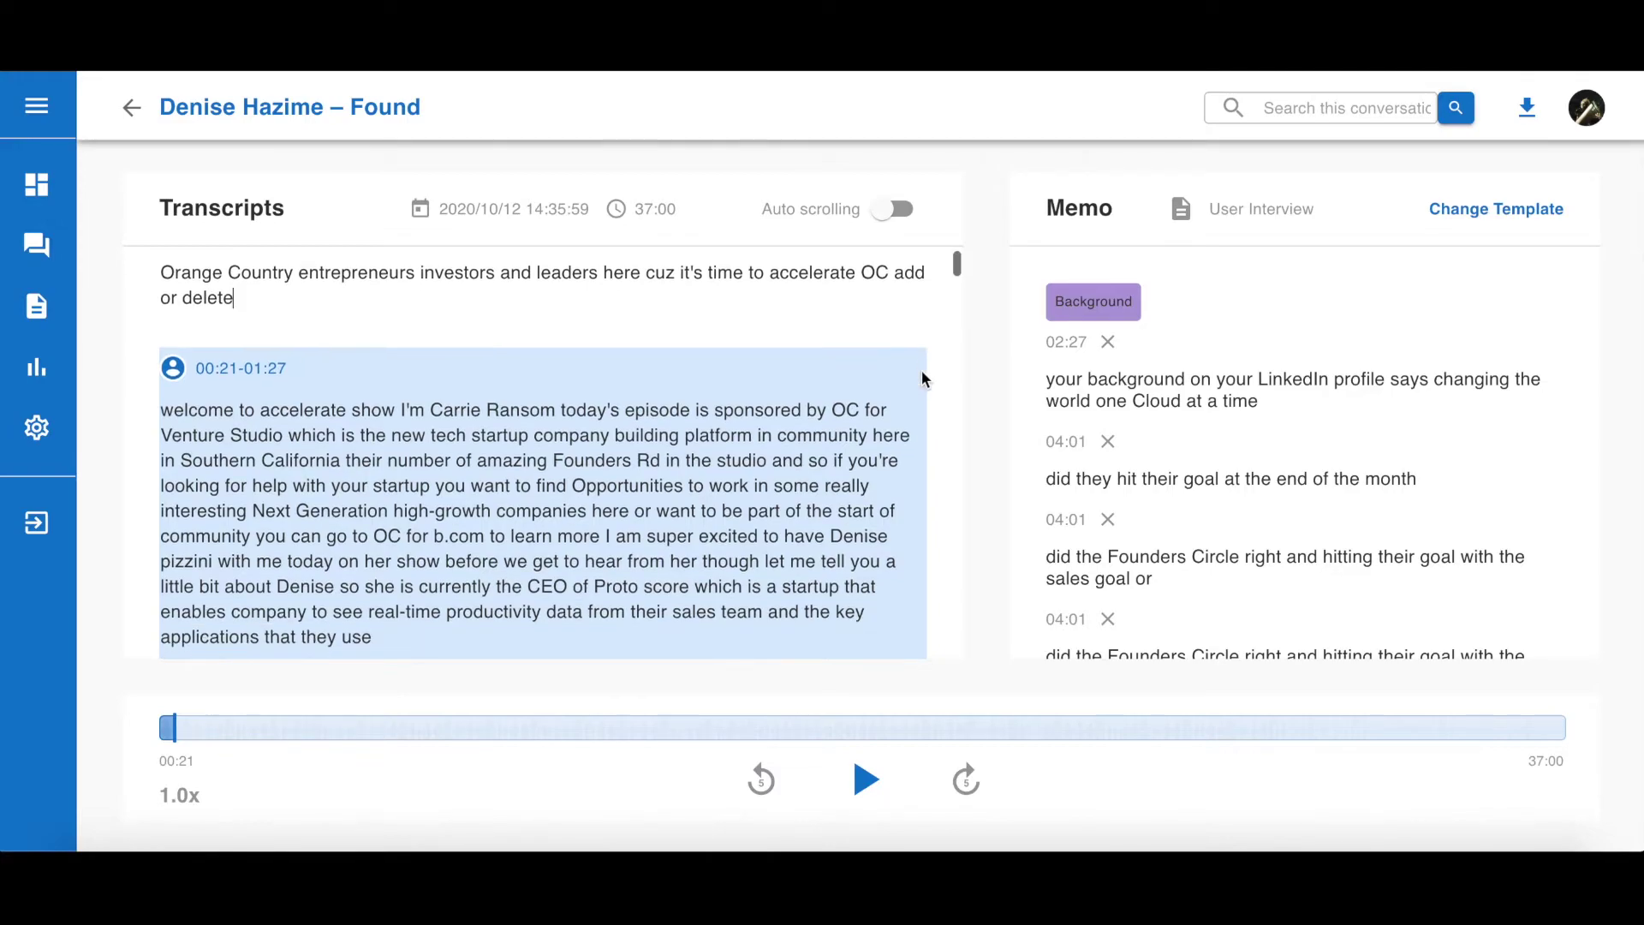
Tag the opening 'I'm…' phrase of the 00:21 transcript segment as Background
scroll(922, 369, "up", 2)
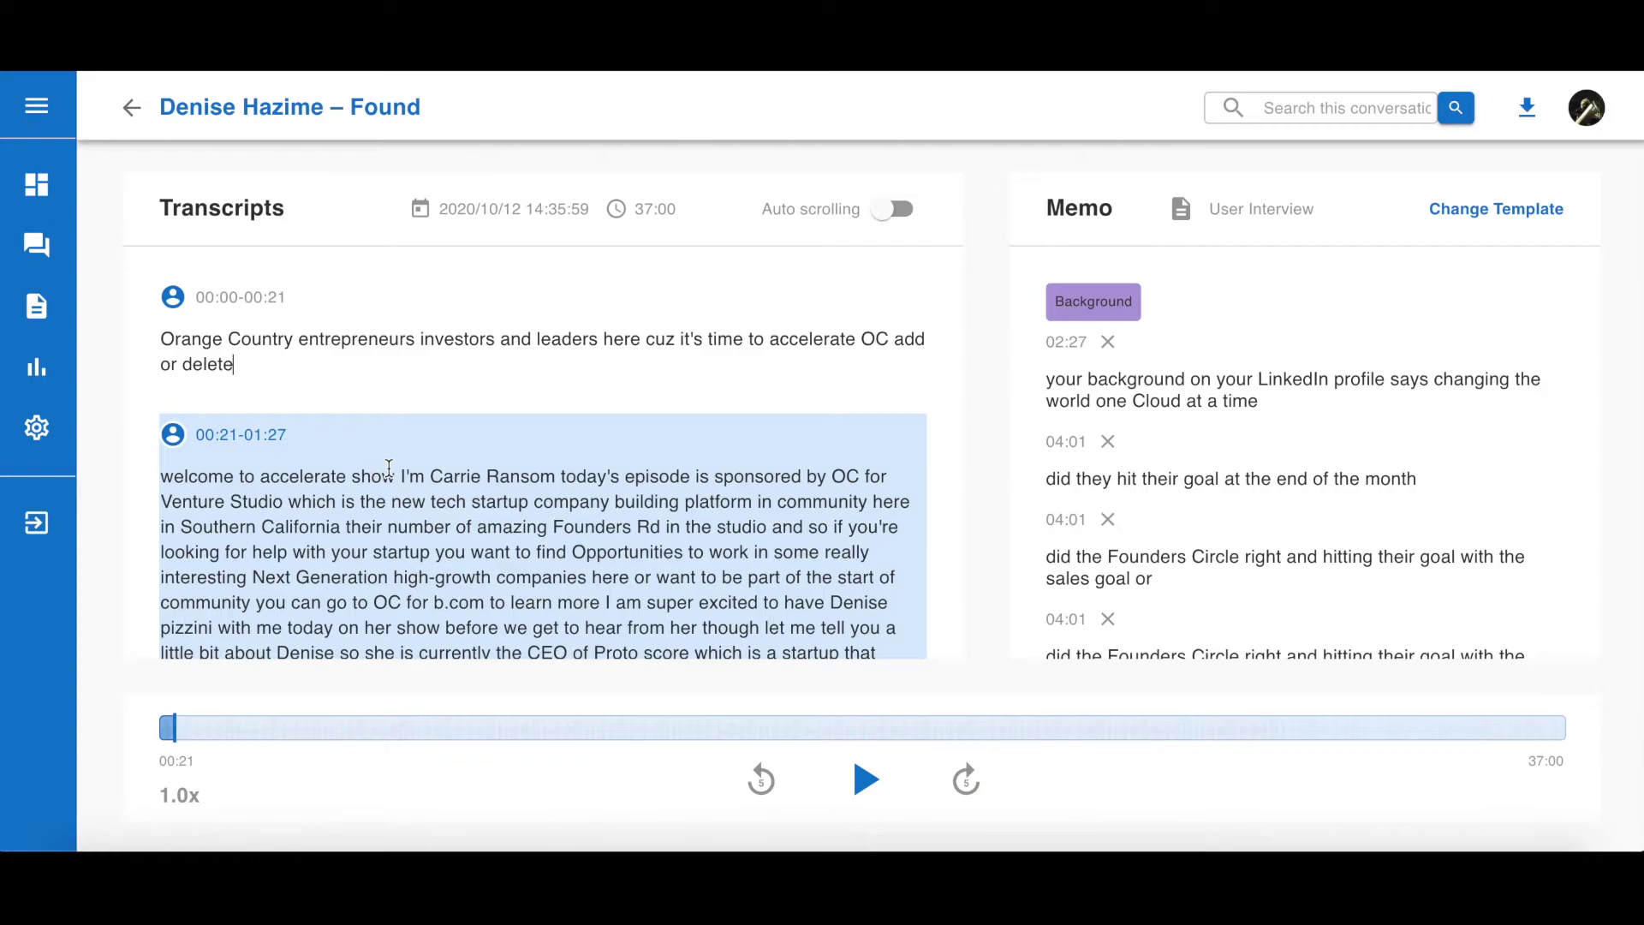
left_click_drag(399, 476, 689, 473)
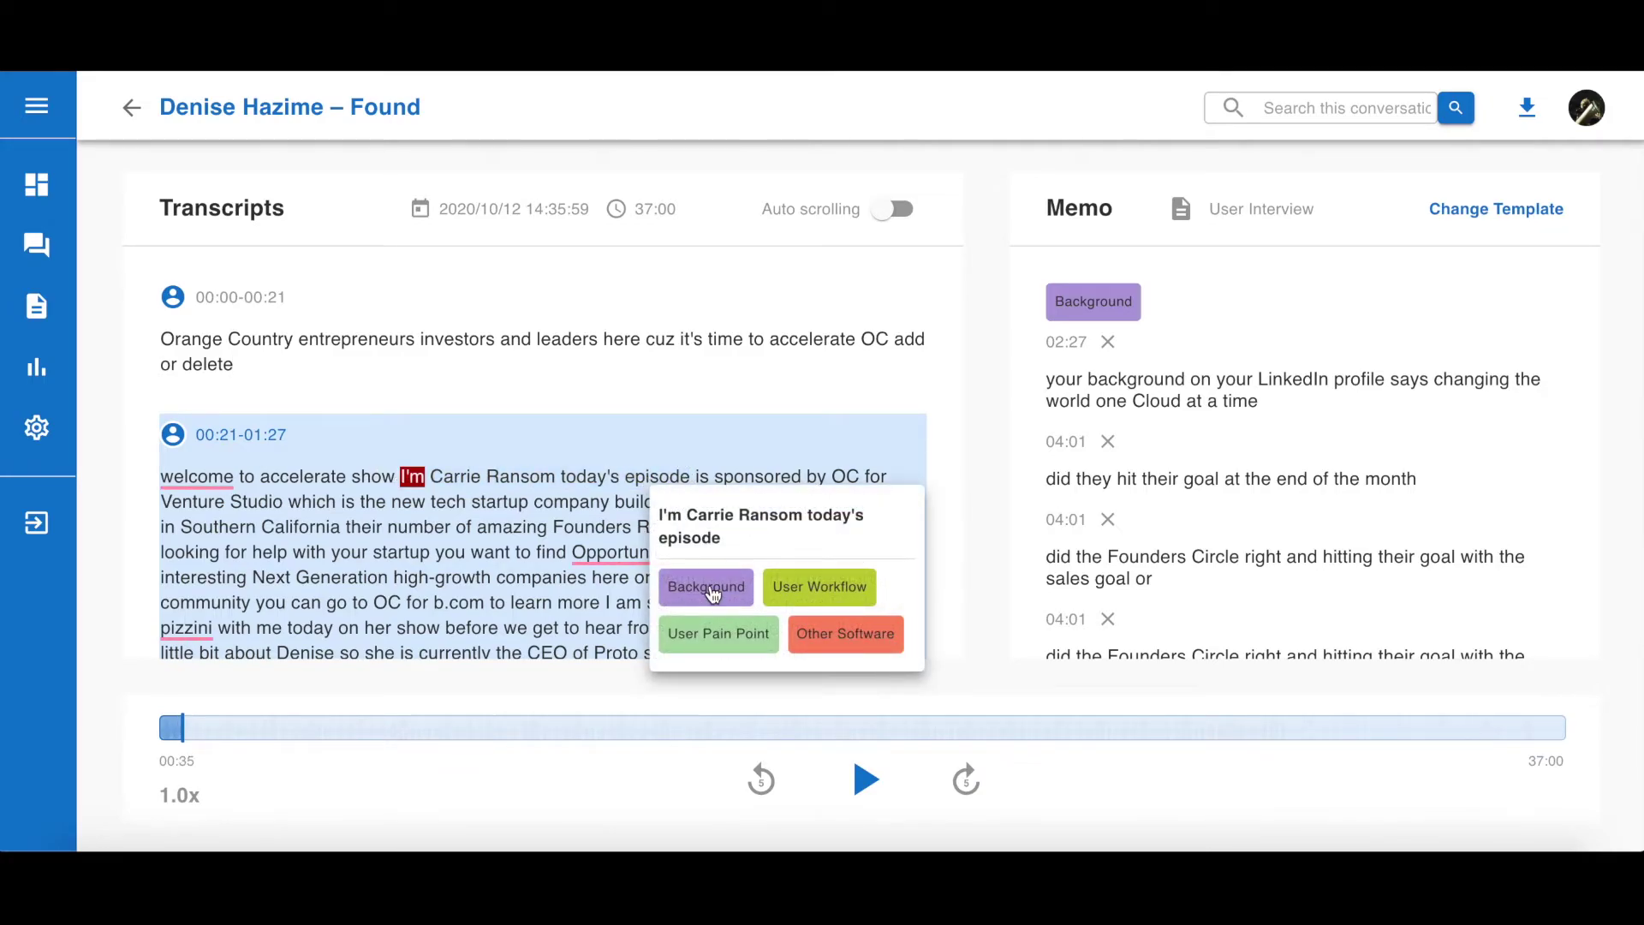
left_click(704, 587)
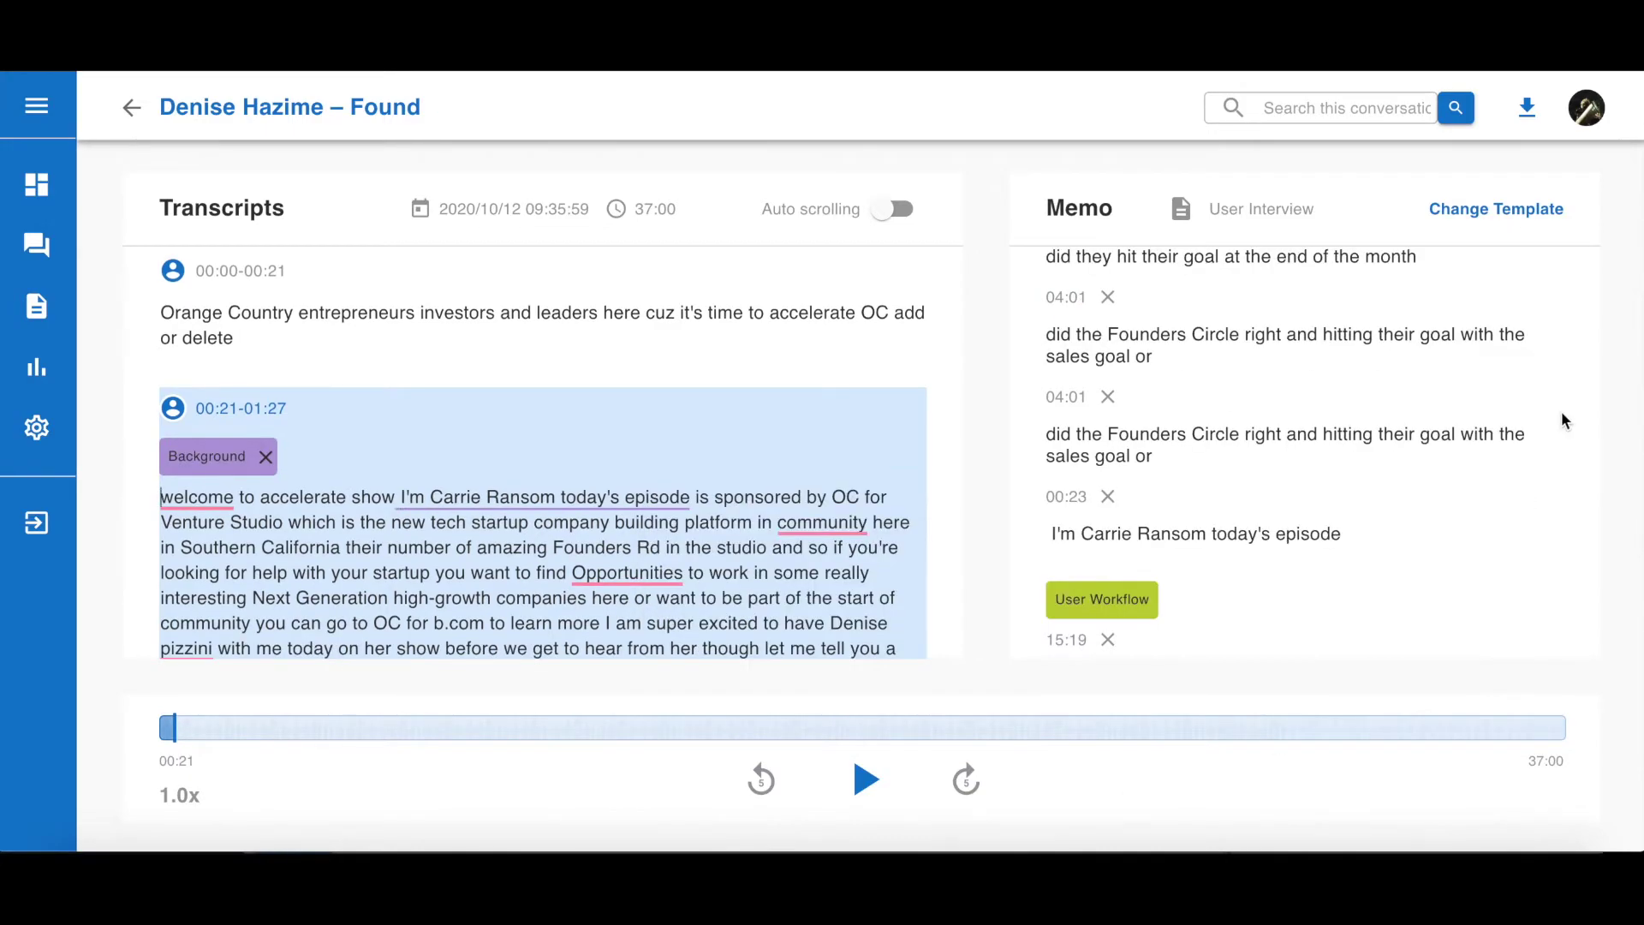
Change the conversation's template to Product Demo and rerun the transcript
left_click(1531, 219)
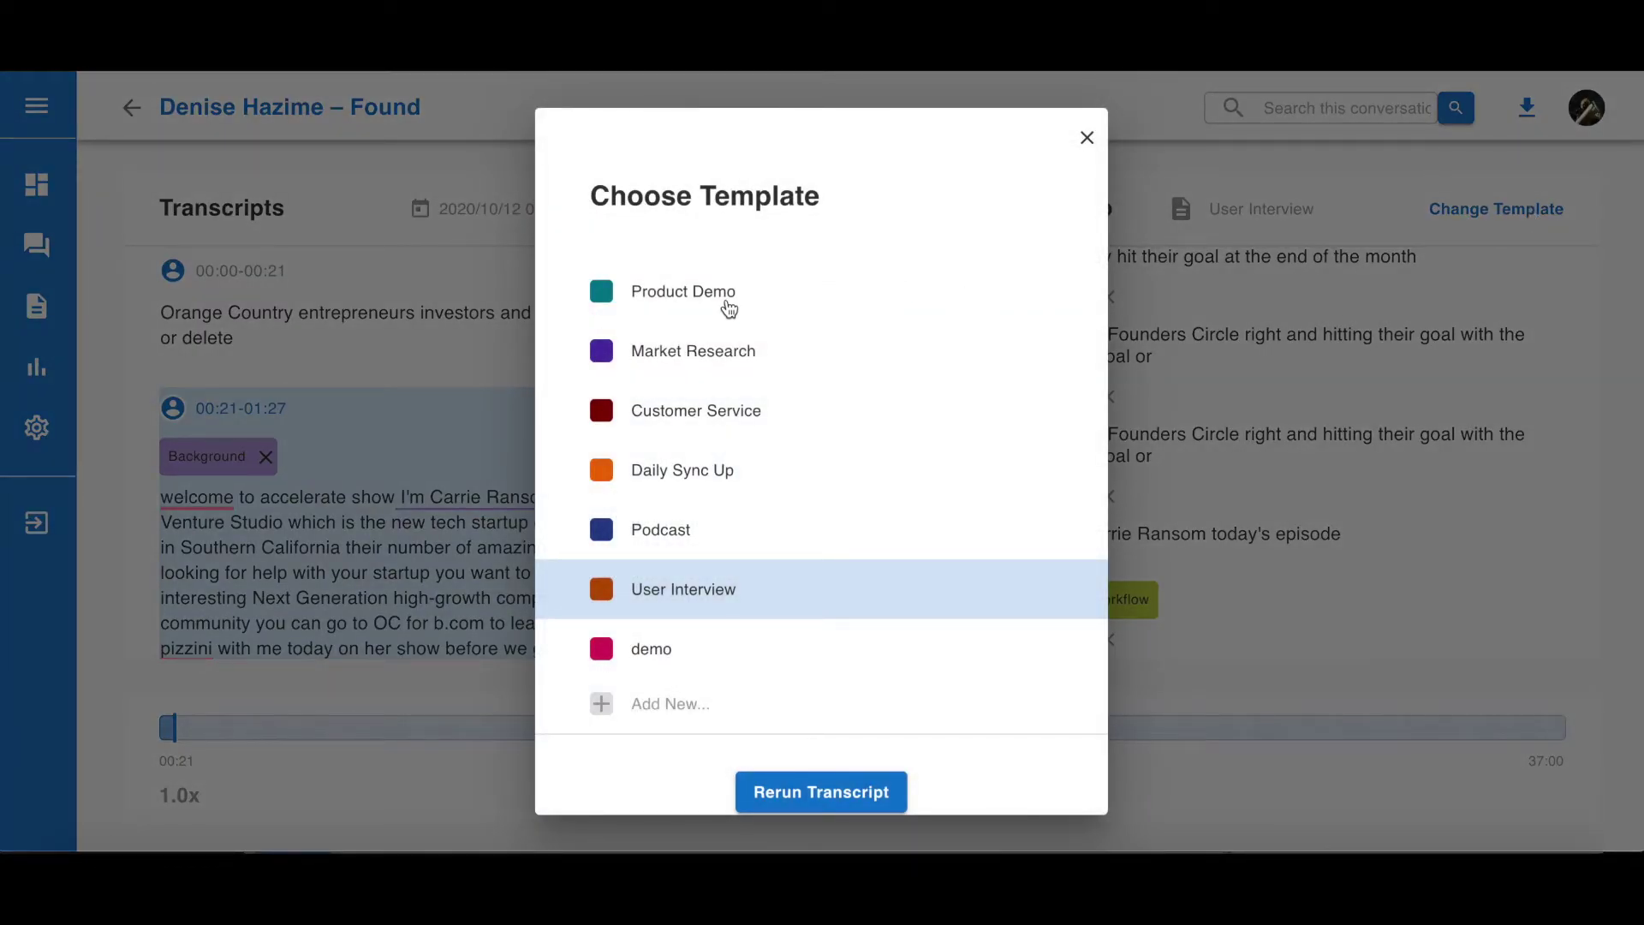
left_click(728, 309)
scroll(777, 429, "down", 1)
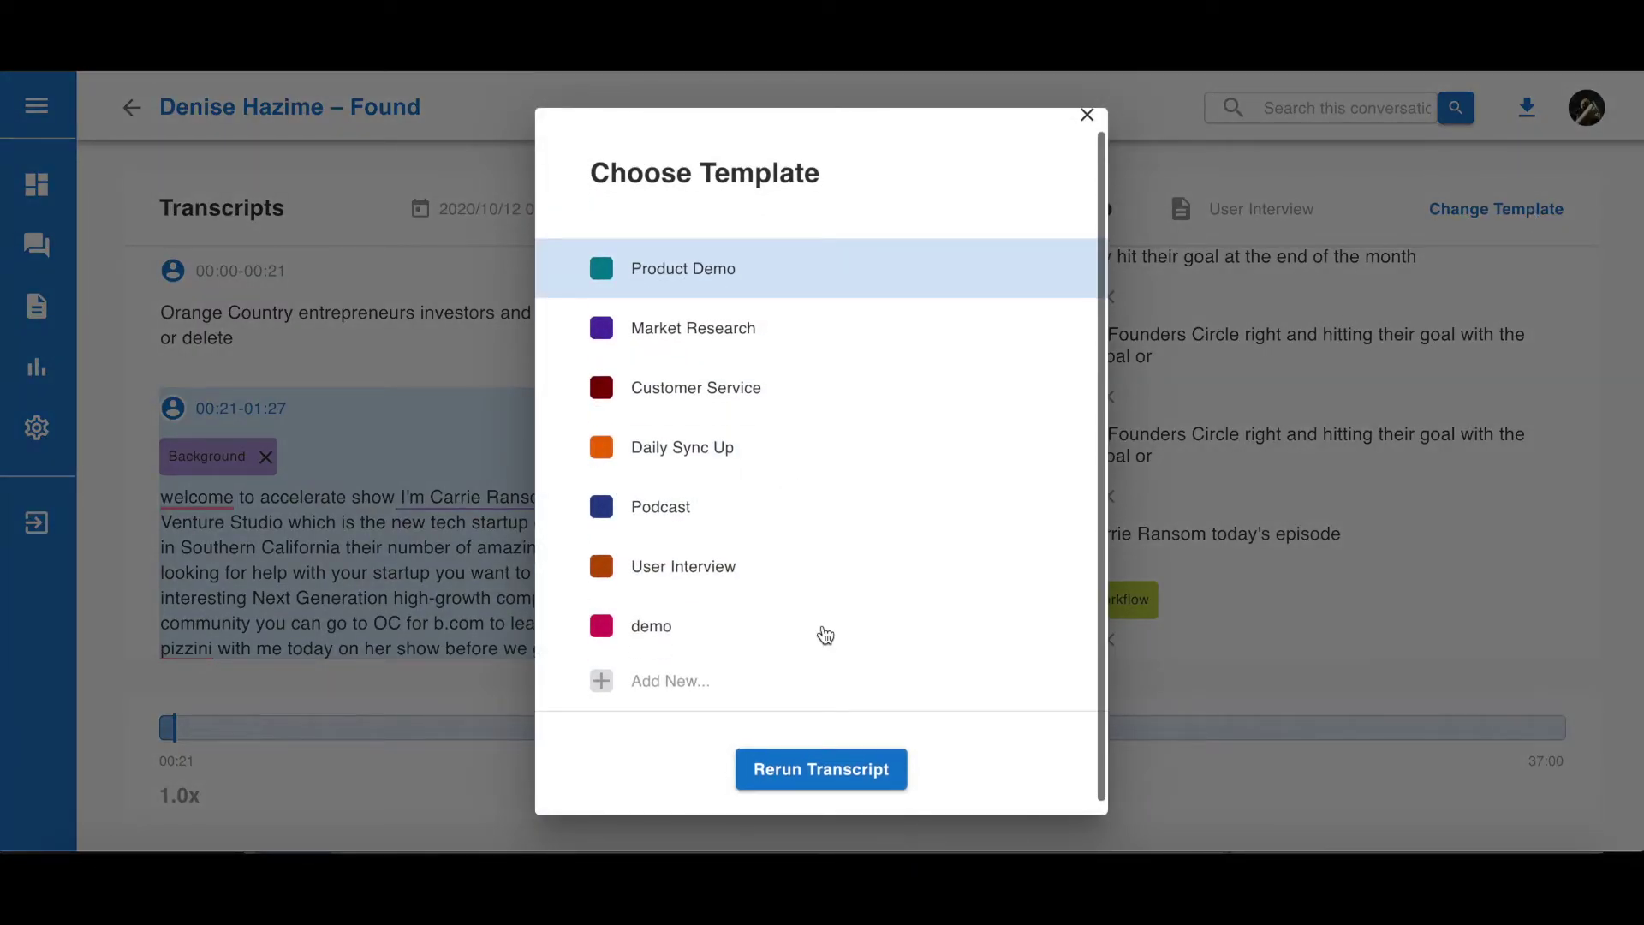
left_click(824, 770)
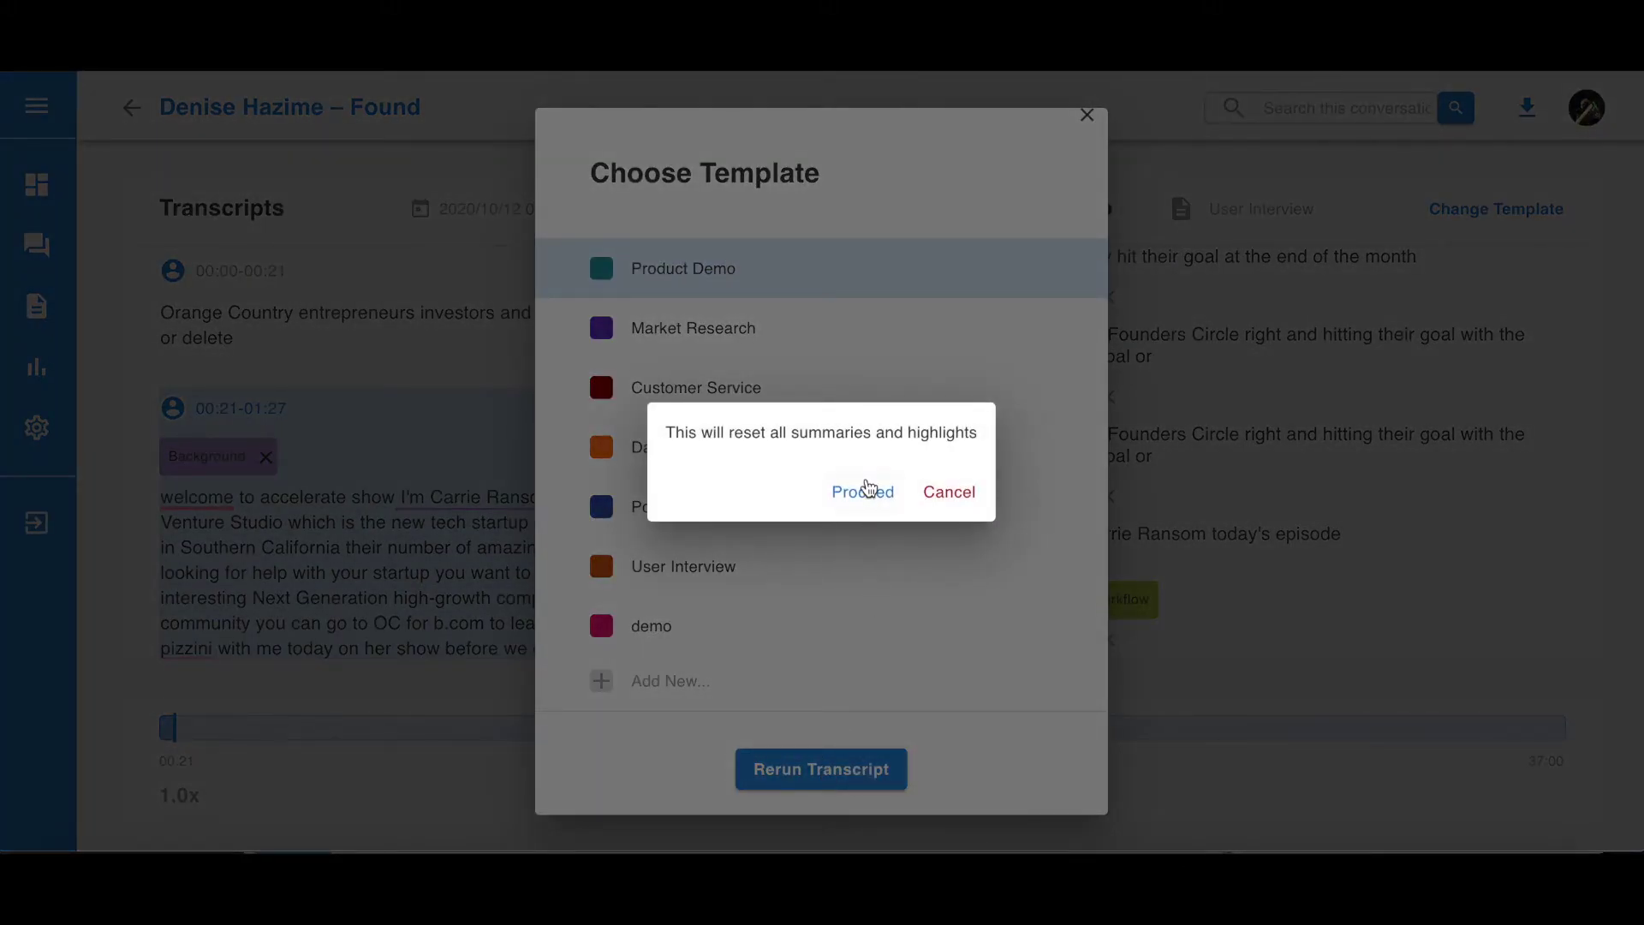
left_click(869, 489)
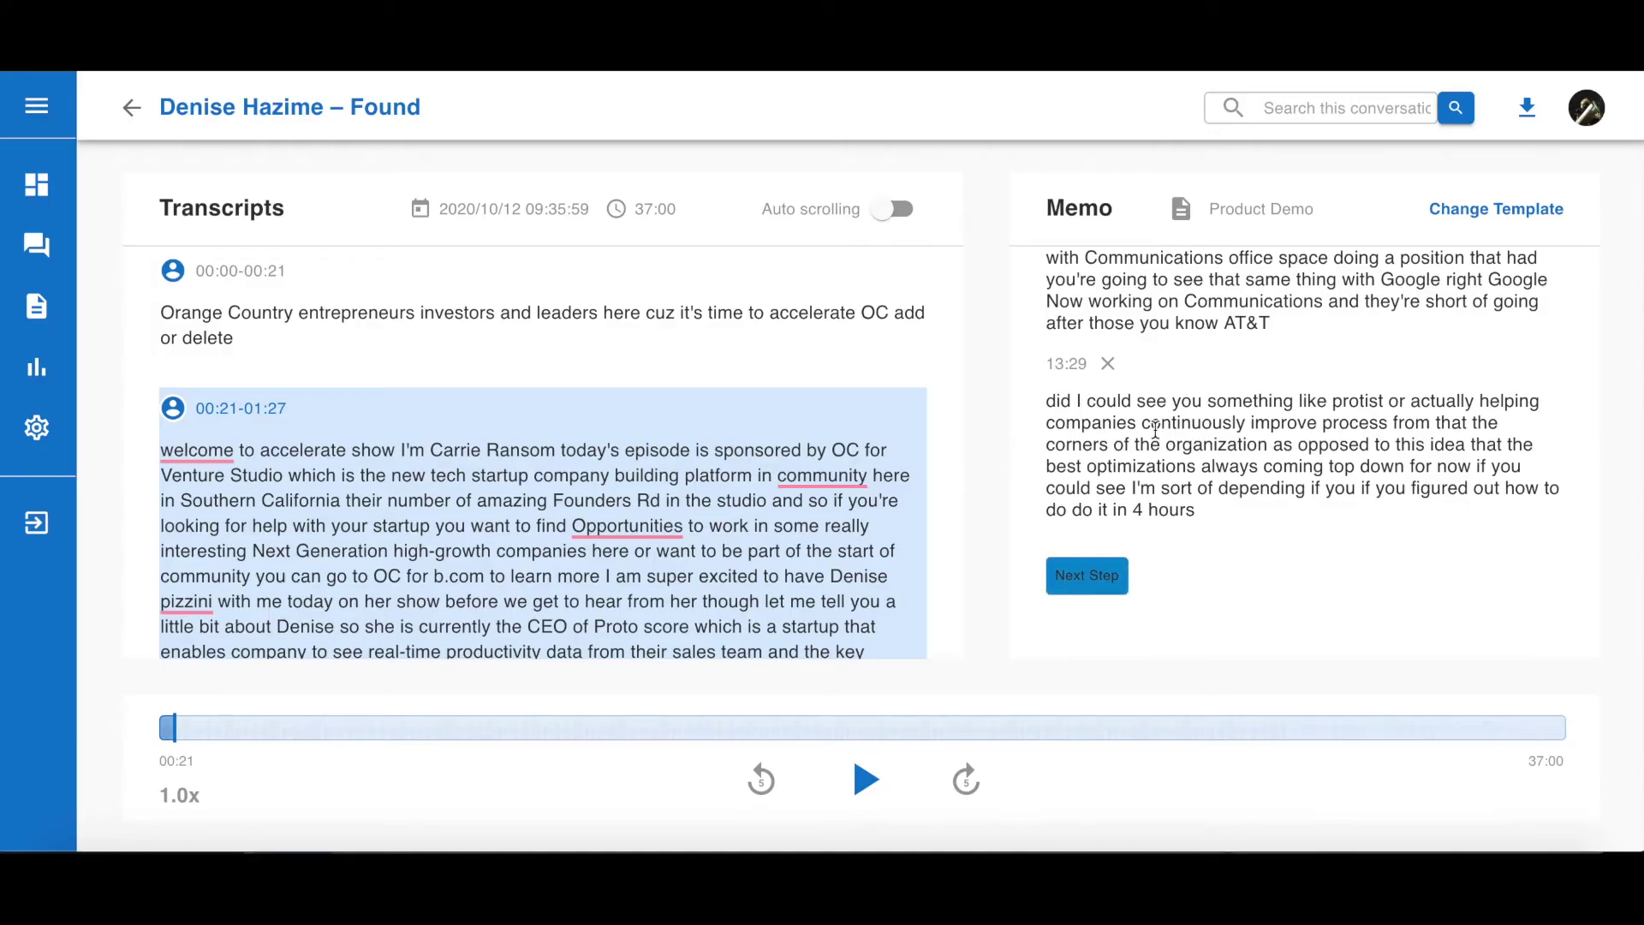
scroll(1156, 431, "up", 3)
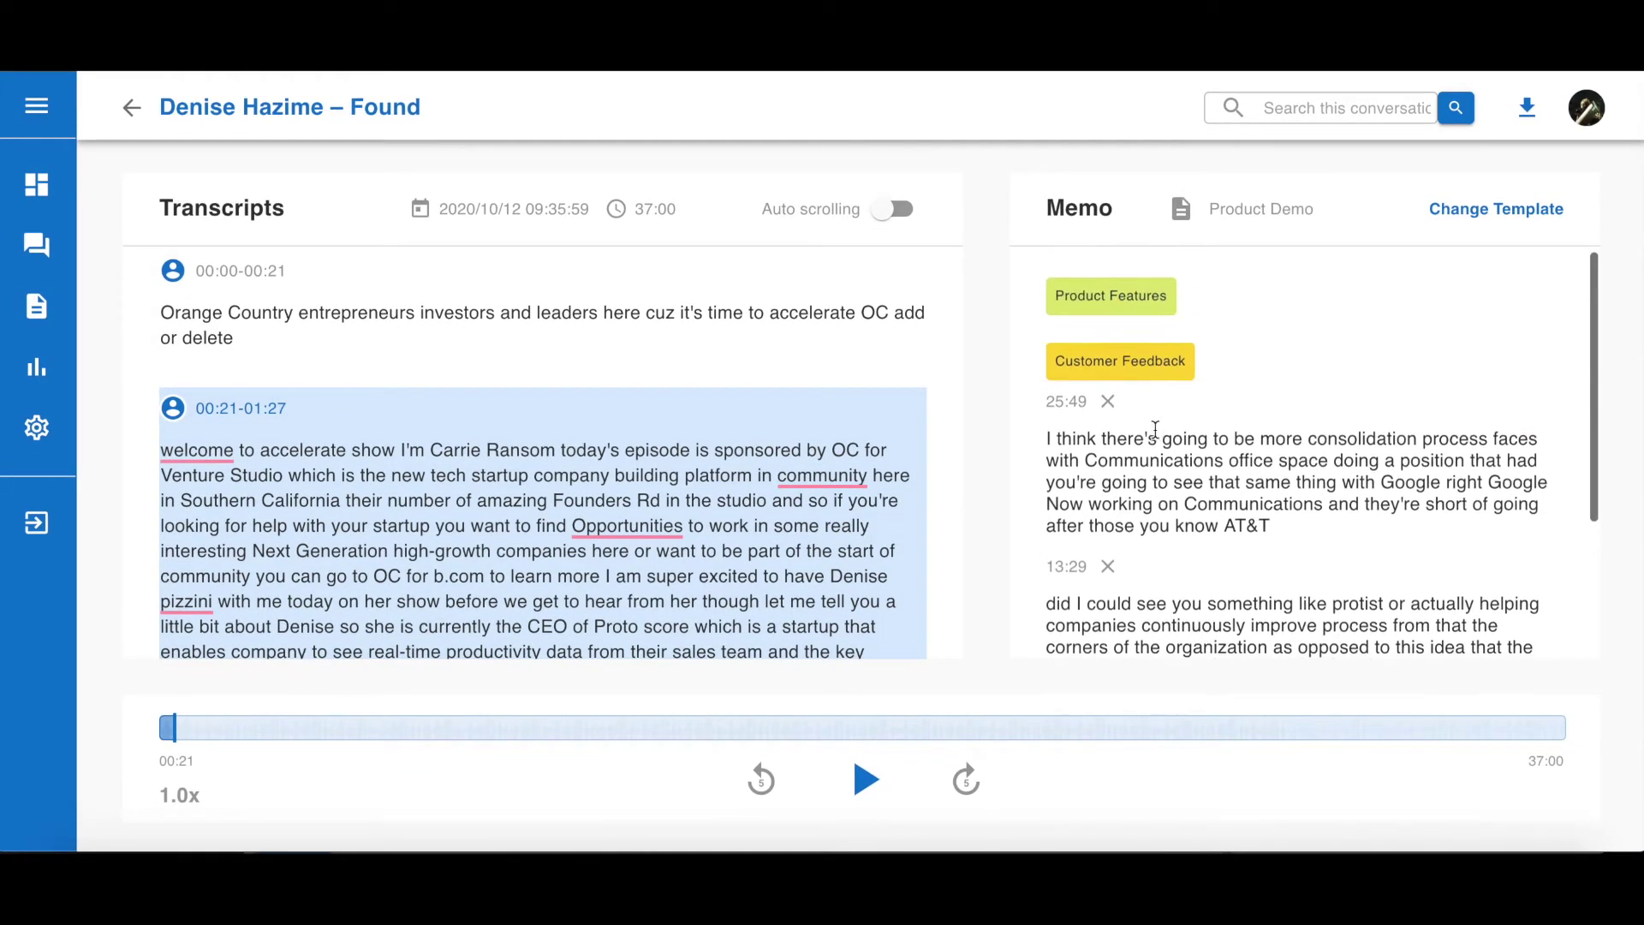
scroll(1133, 442, "down", 1)
View Insights for User Interview, reading topic counts like User Pain Point 11 and Other Software 3
left_click(48, 373)
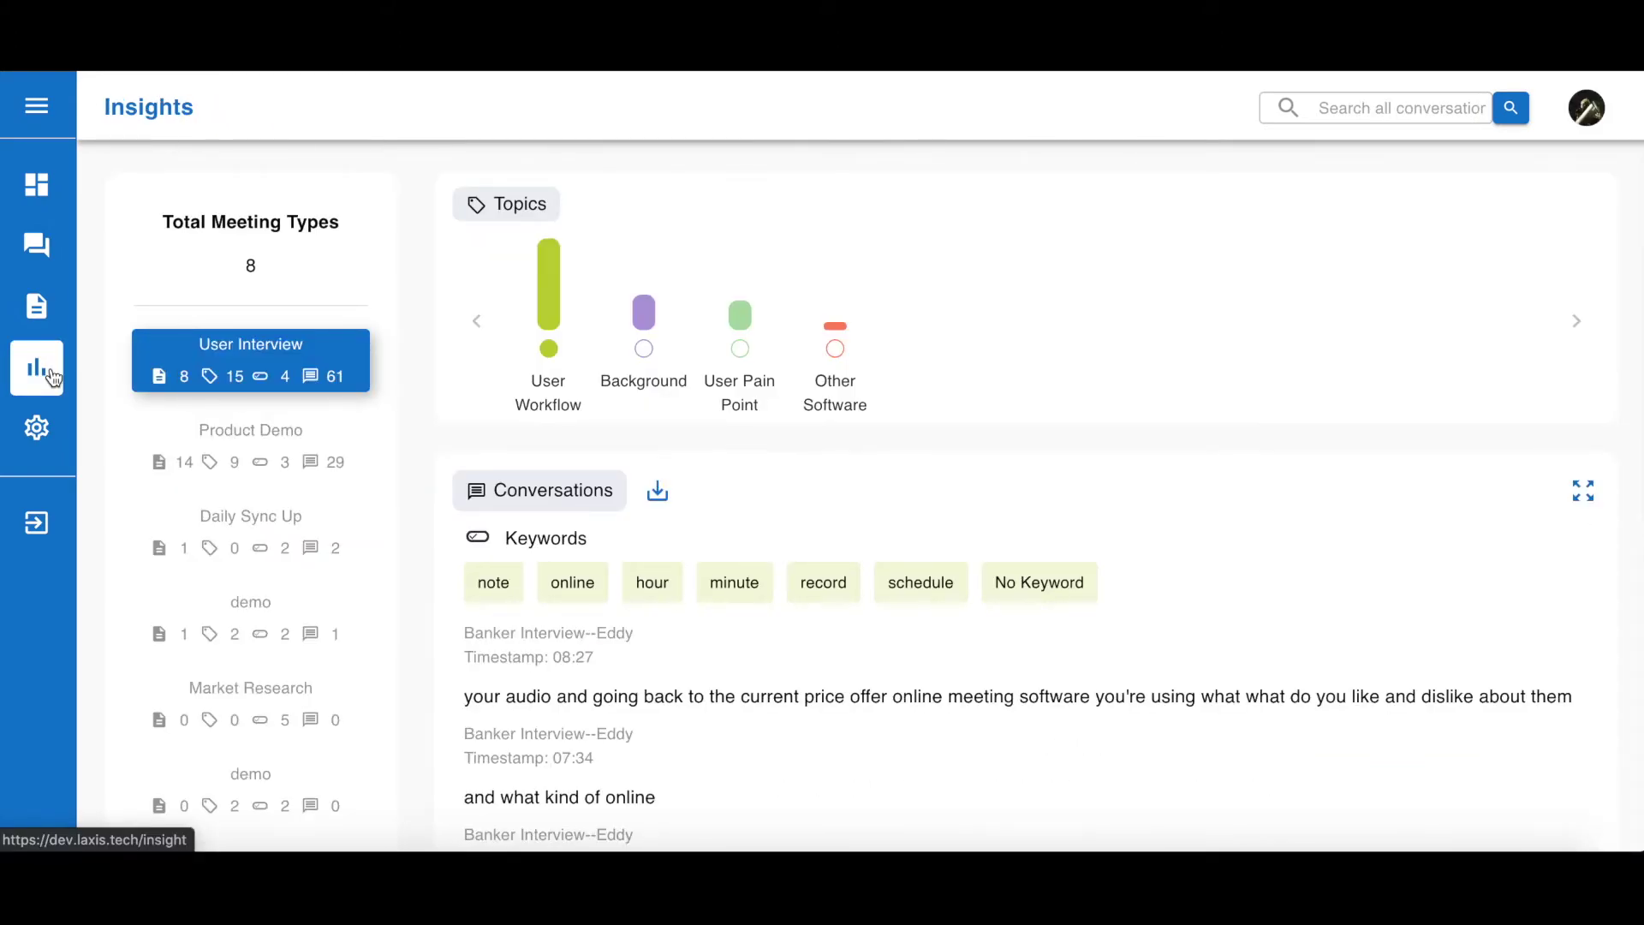
left_click(259, 443)
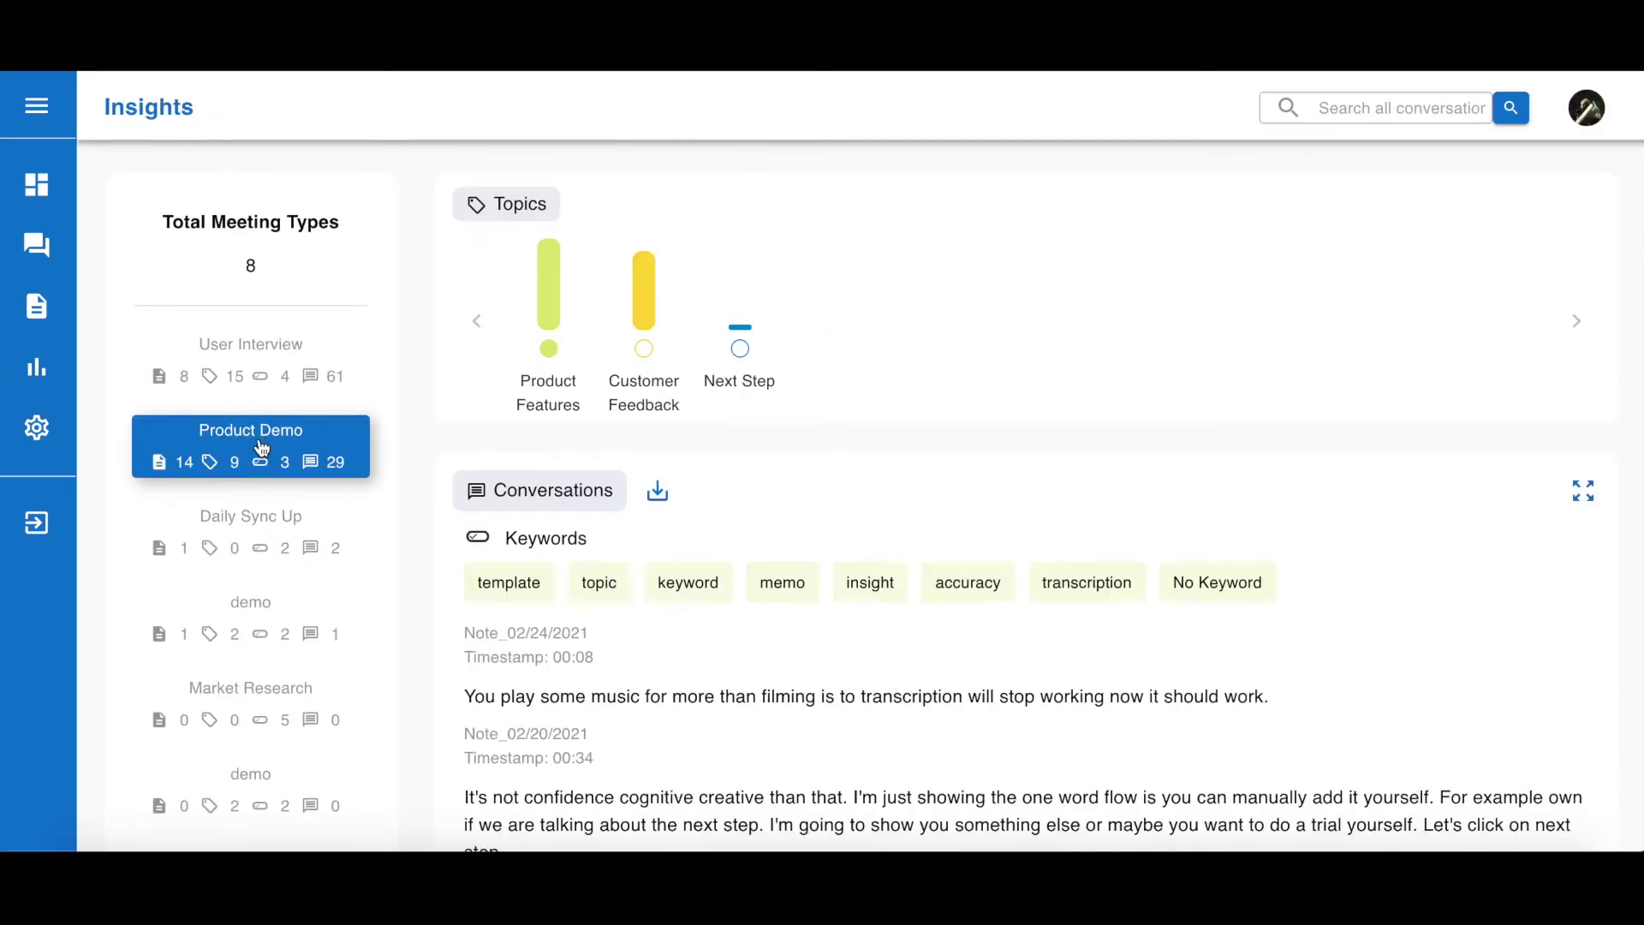
left_click(265, 390)
scroll(261, 390, "down", 1)
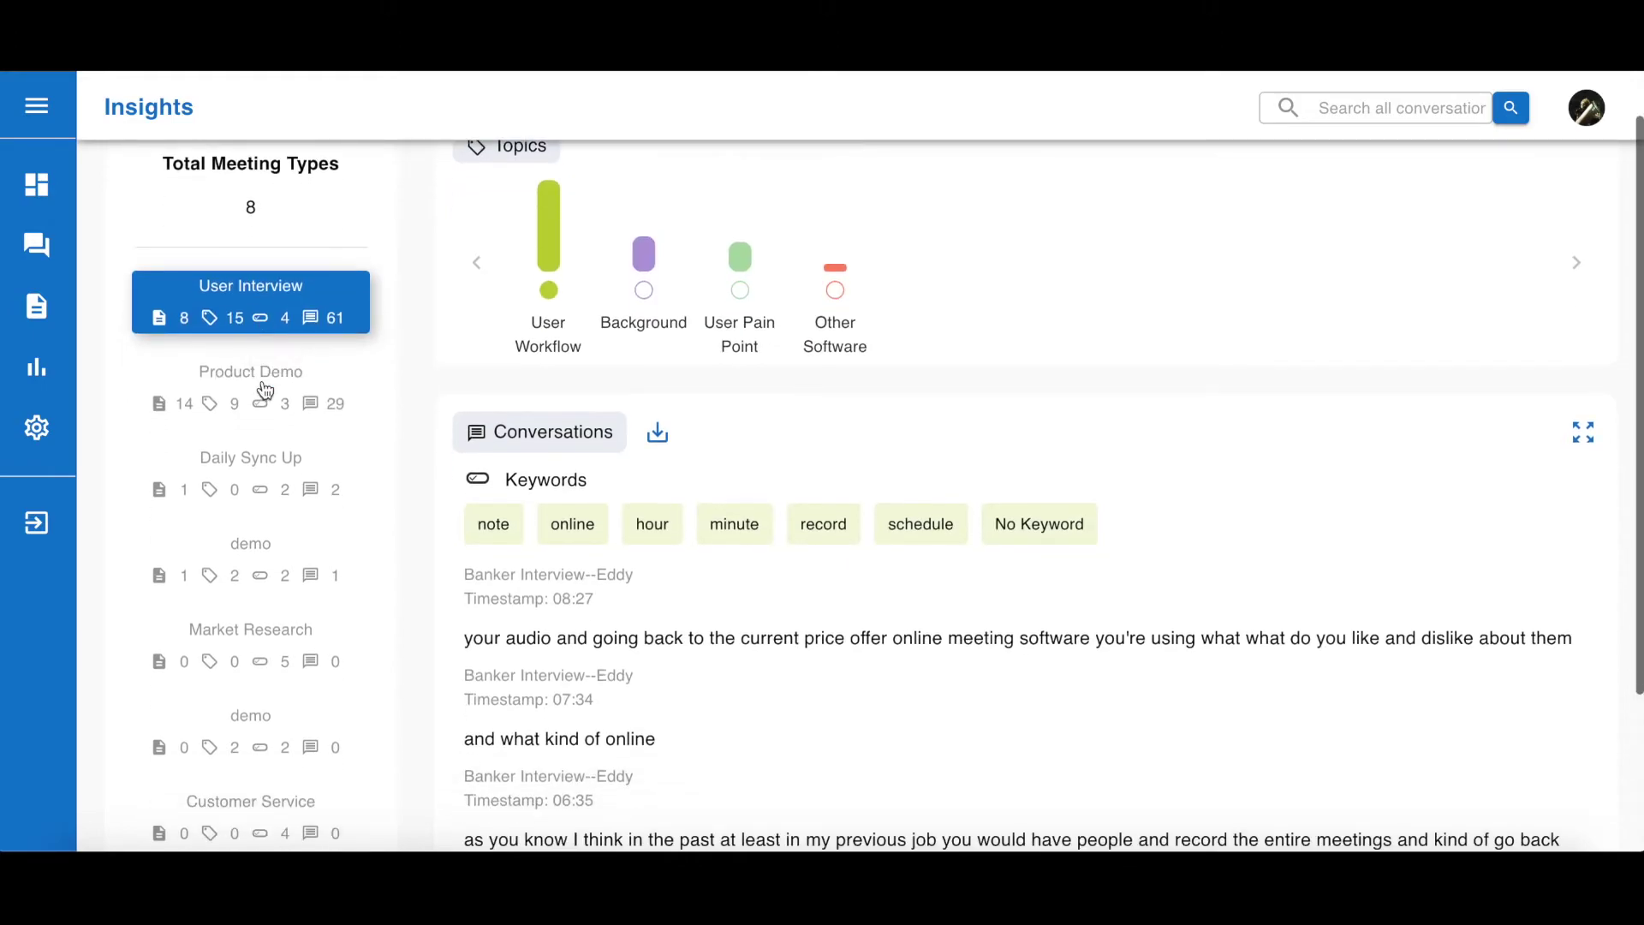
left_click(251, 391)
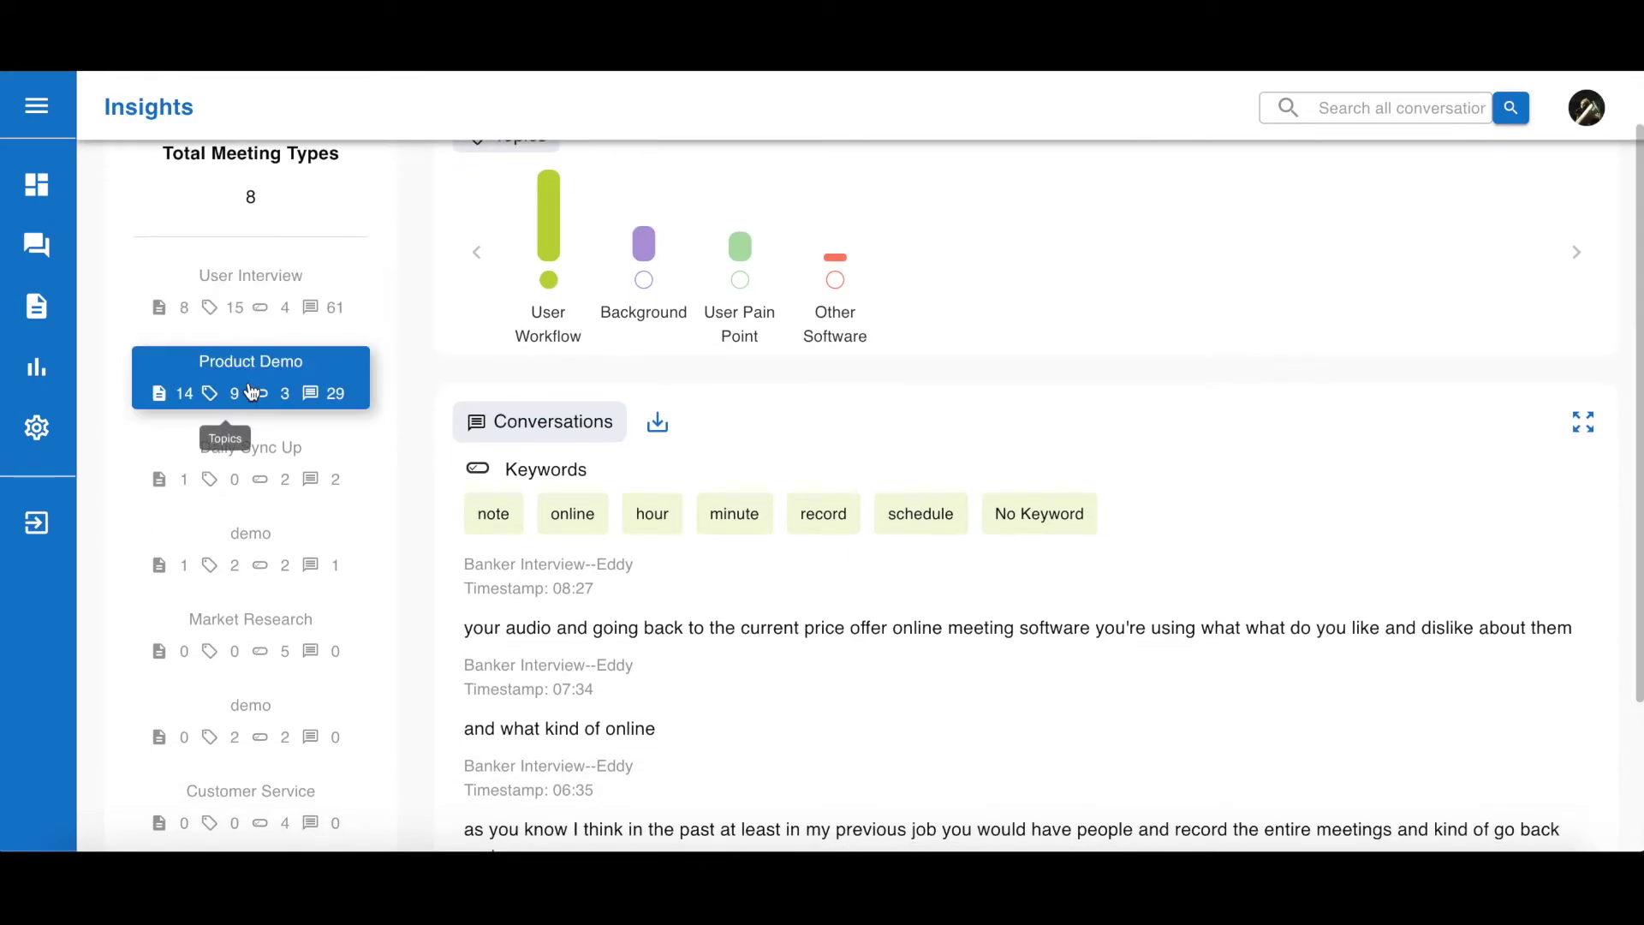
left_click(250, 300)
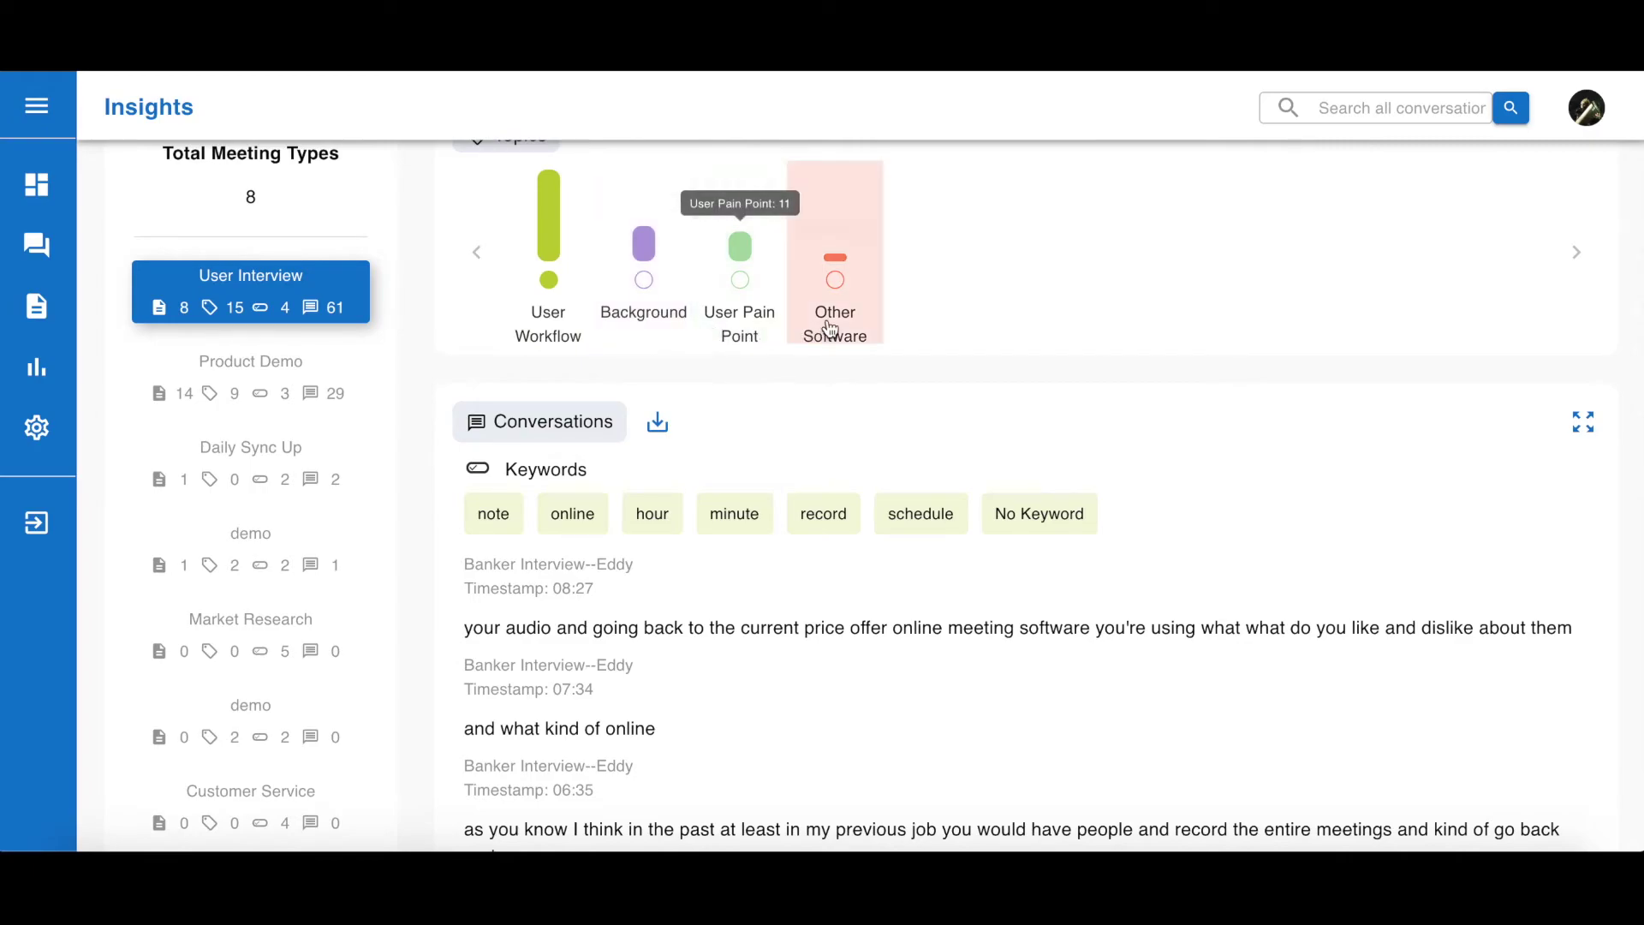
mouse_move(835, 326)
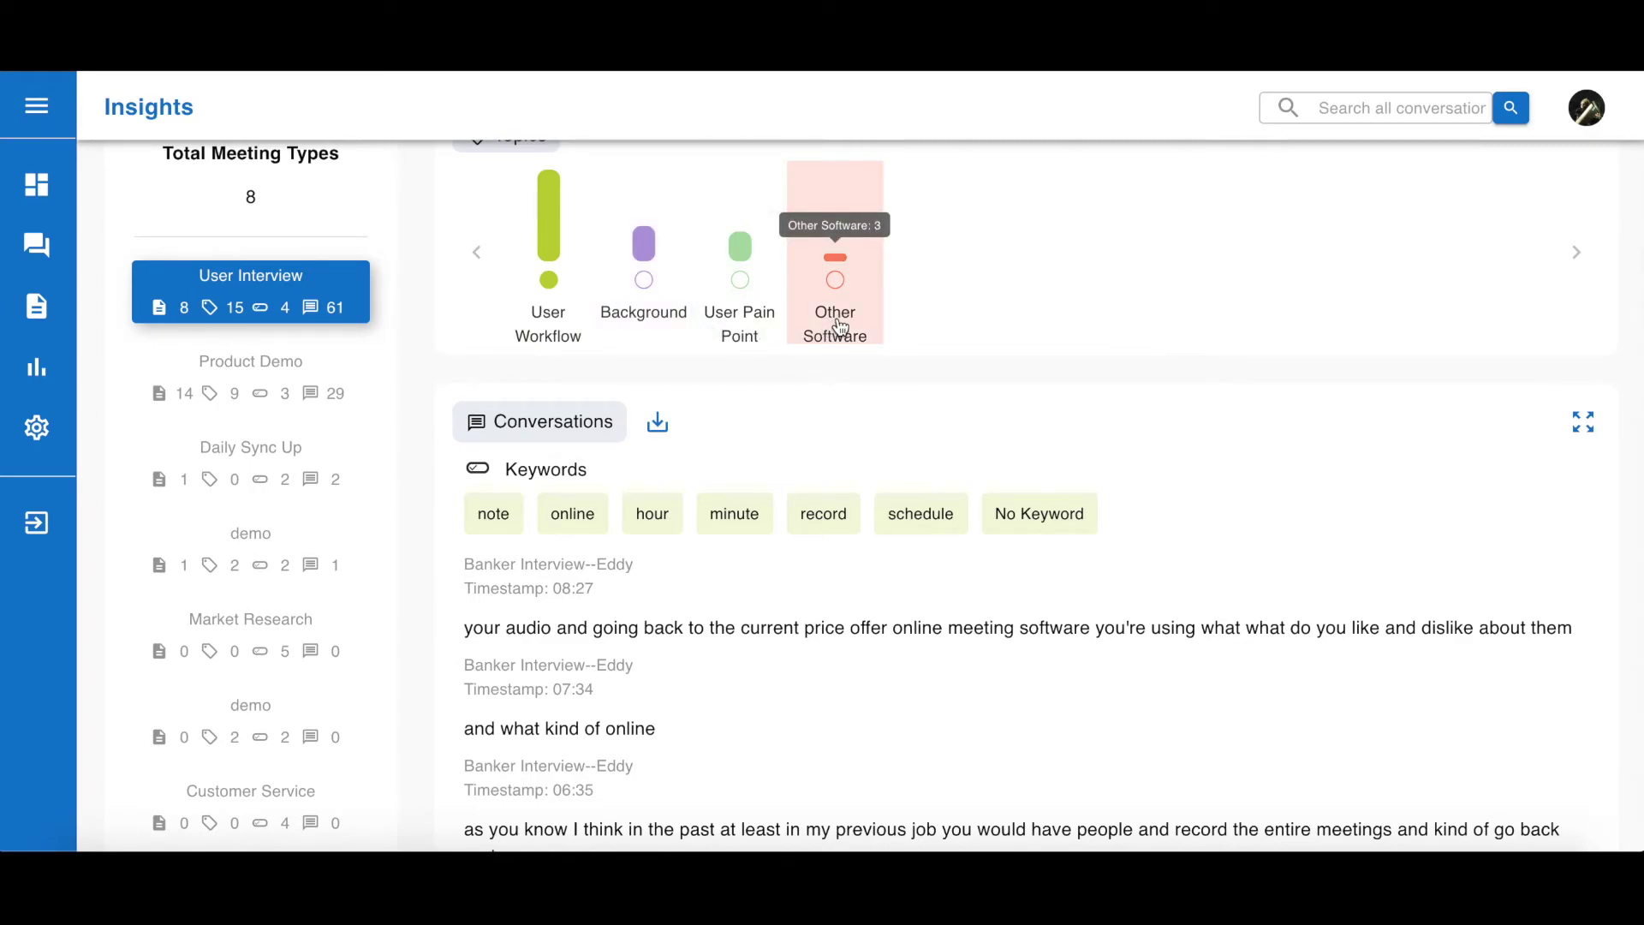
mouse_move(782, 323)
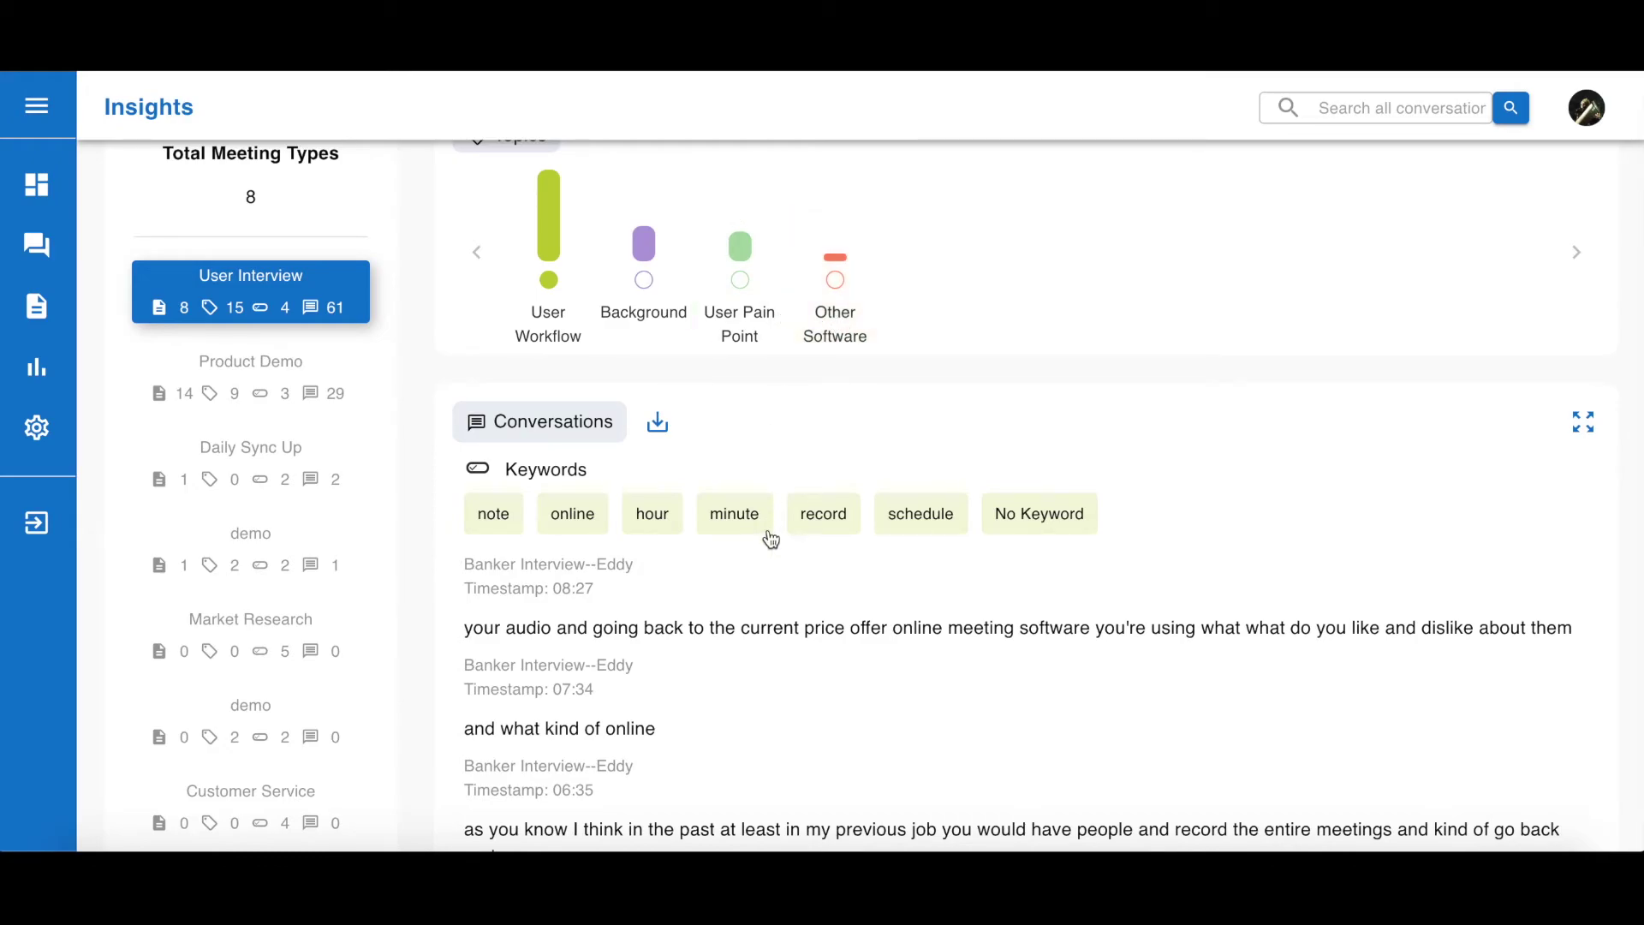
scroll(771, 542, "down", 1)
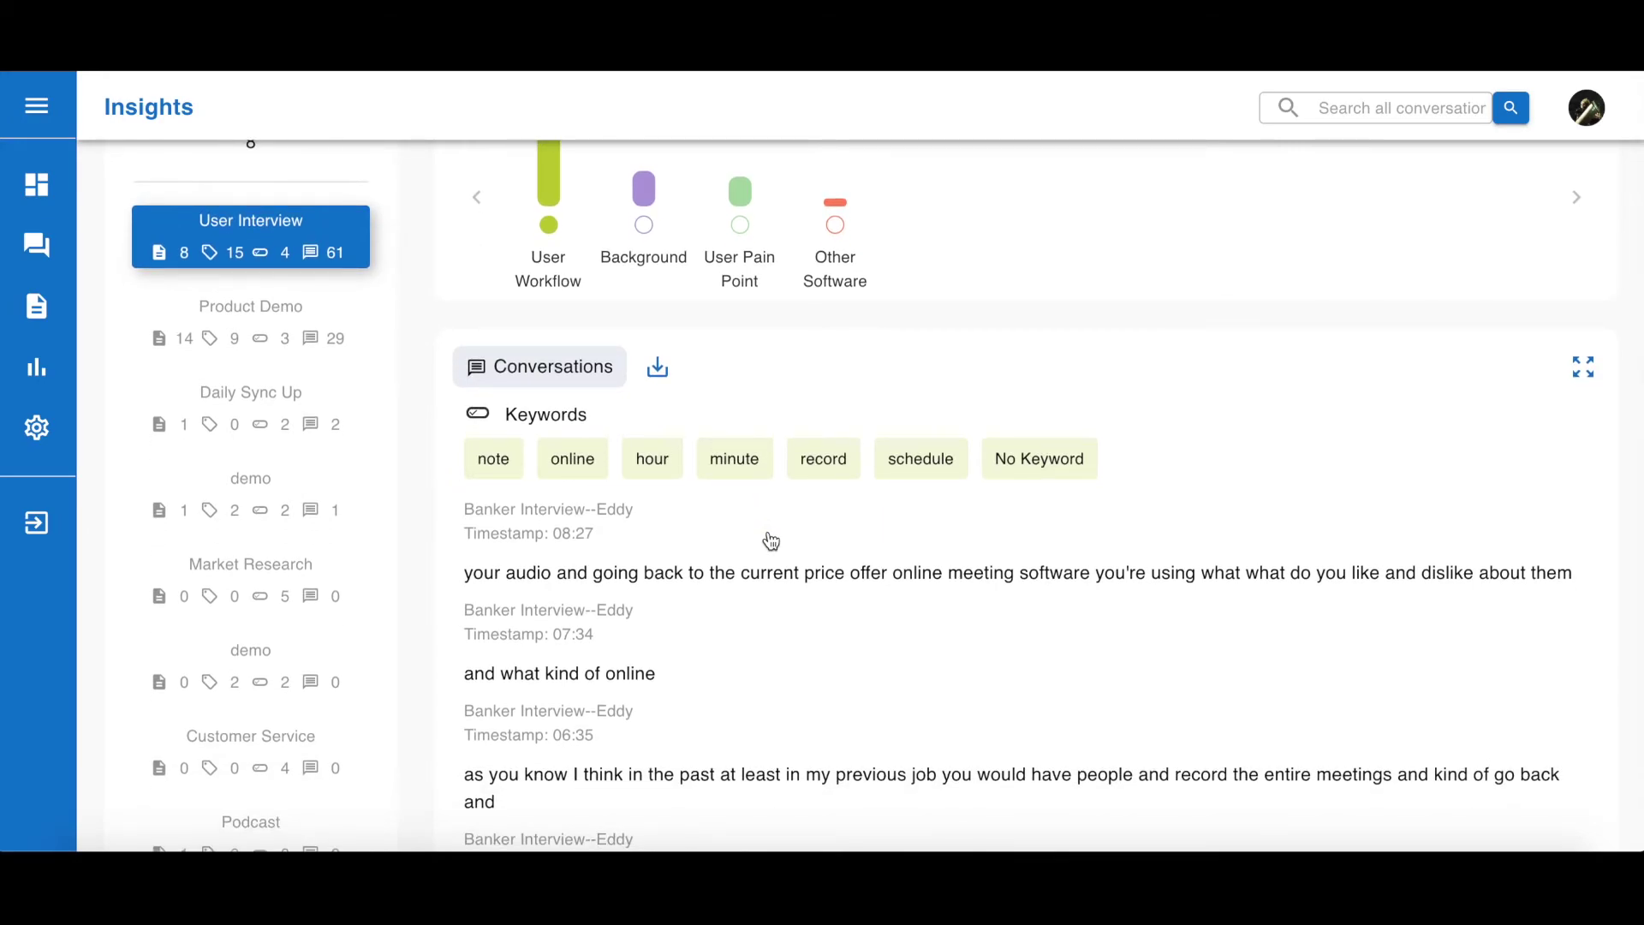
scroll(771, 541, "down", 1)
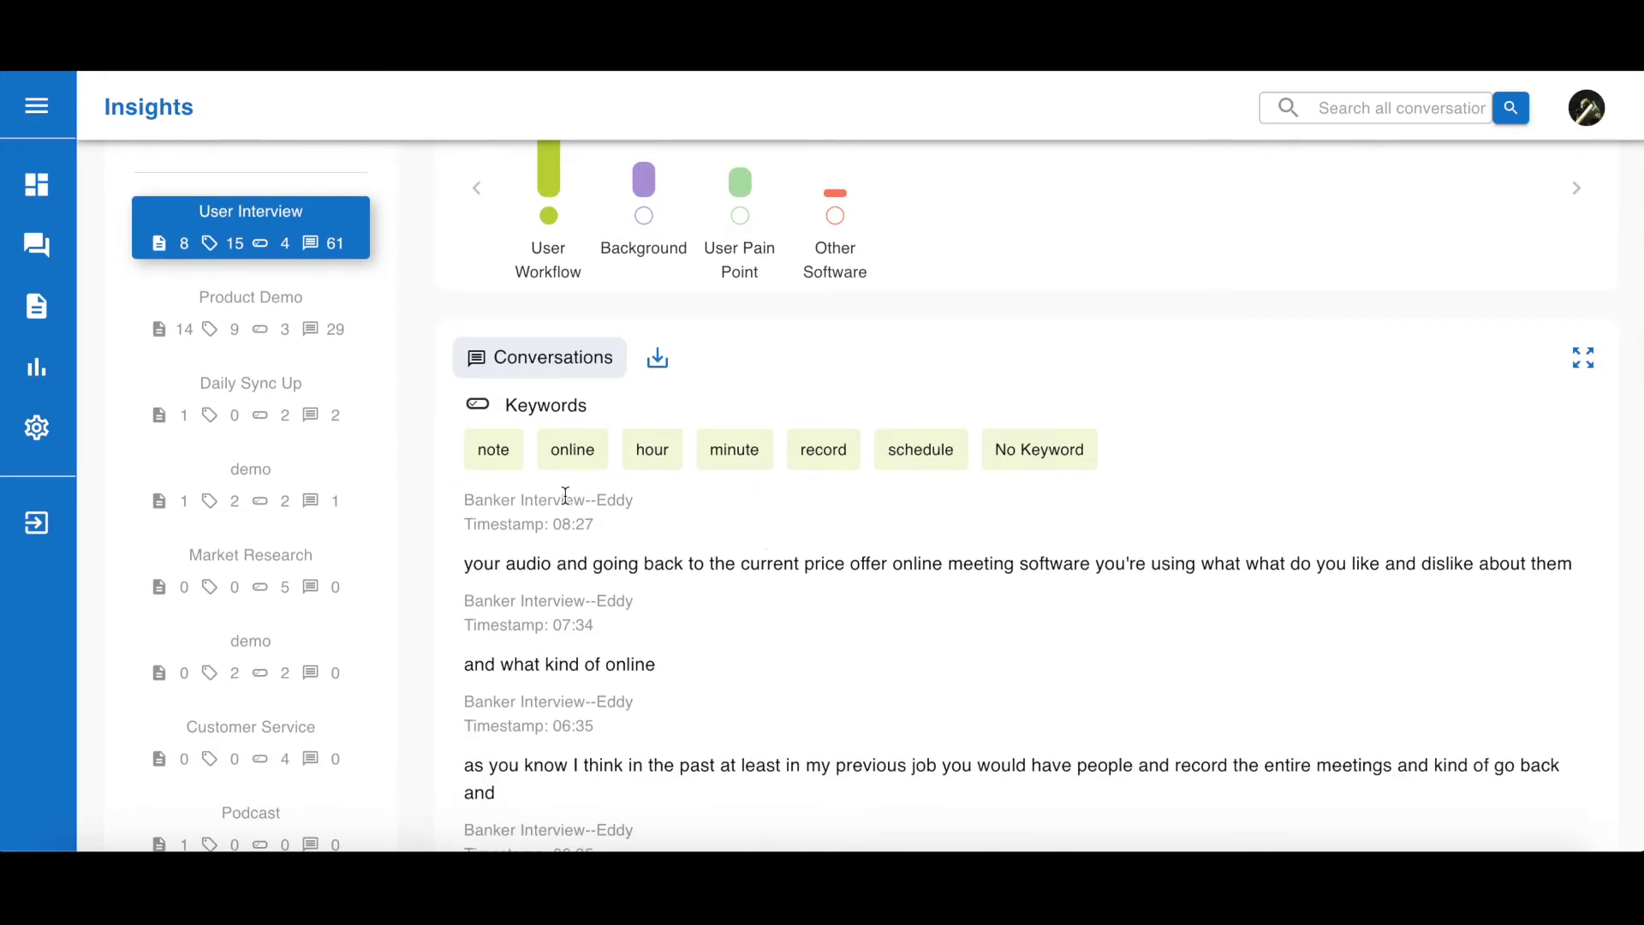
left_click(500, 465)
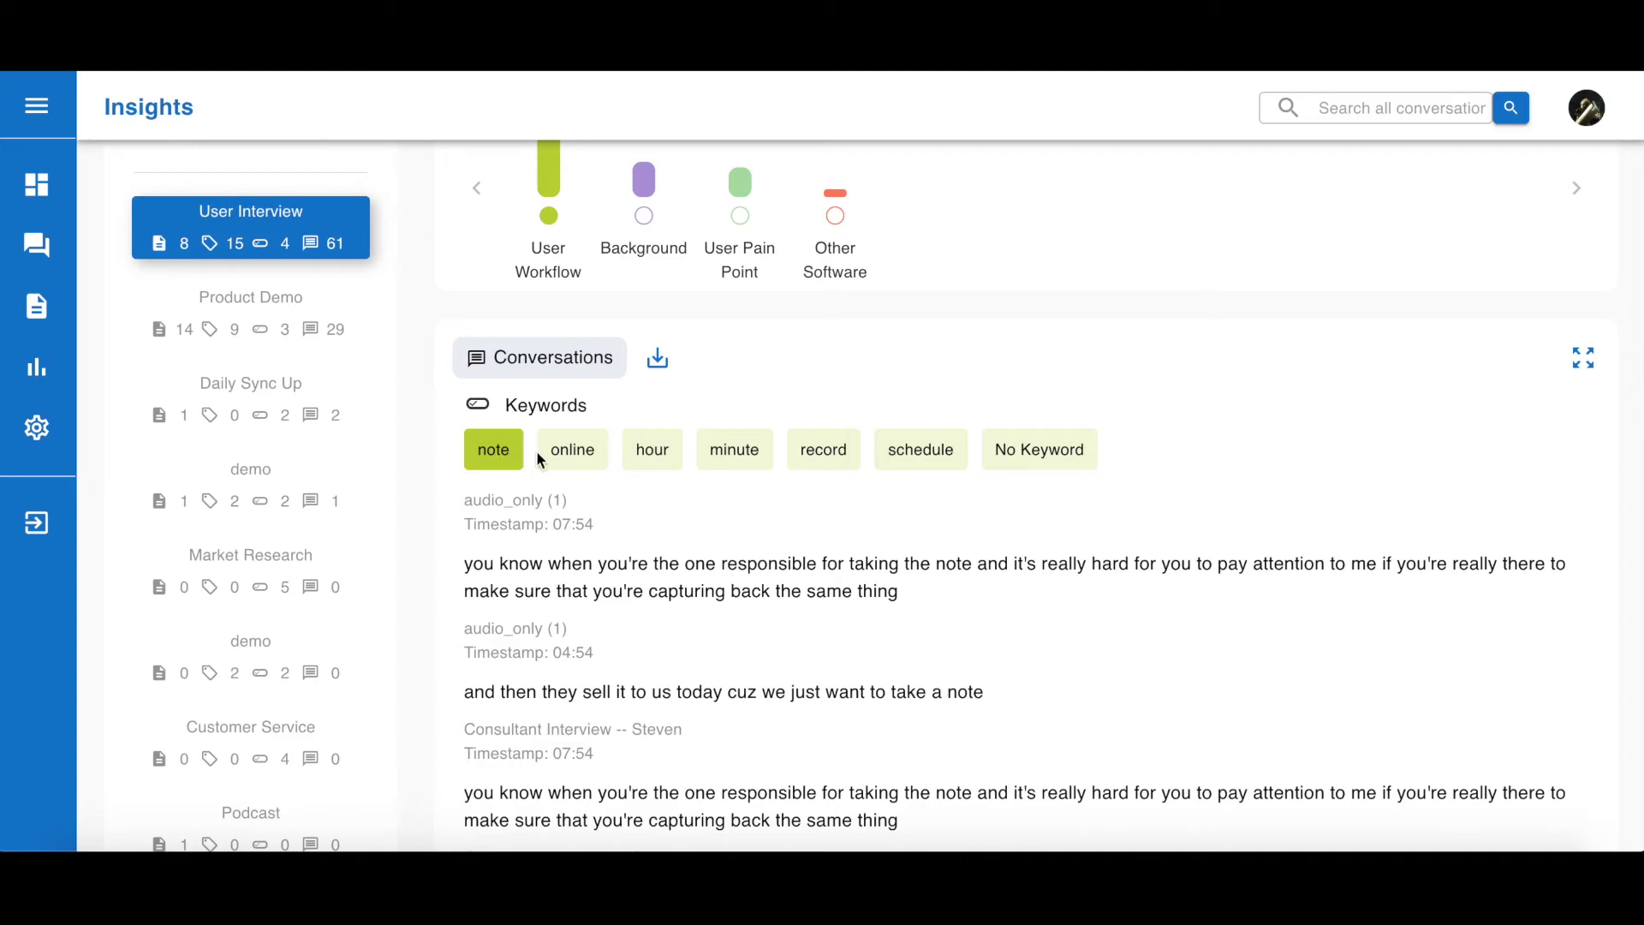
left_click(589, 455)
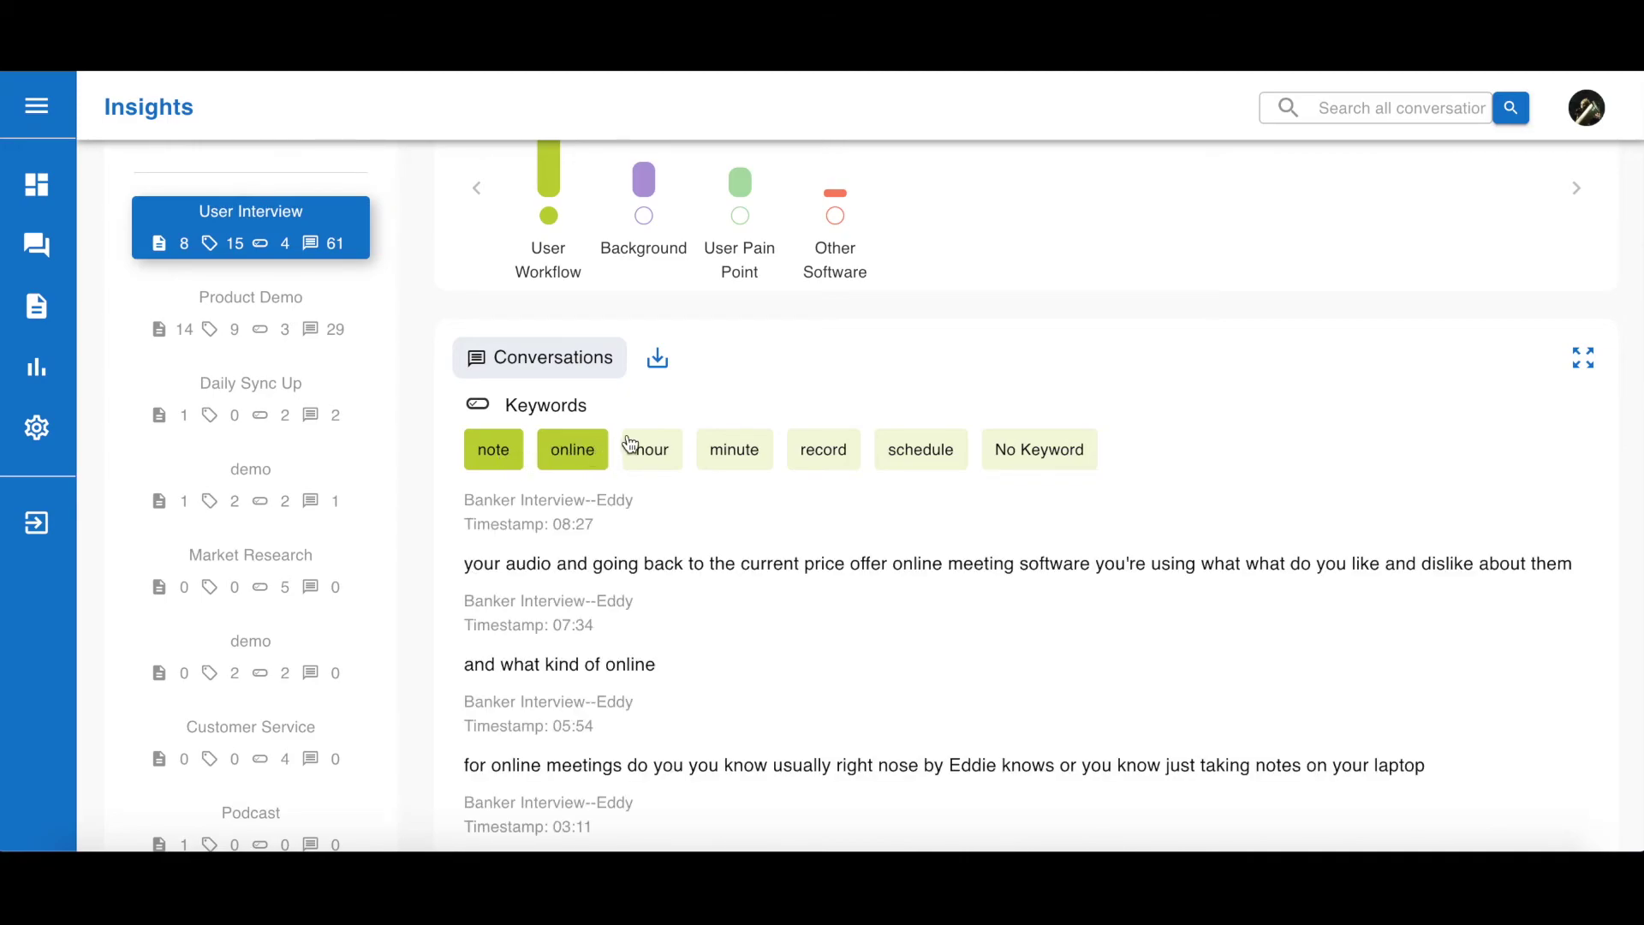
left_click(660, 456)
scroll(671, 465, "down", 3)
scroll(668, 469, "up", 3)
left_click(668, 469)
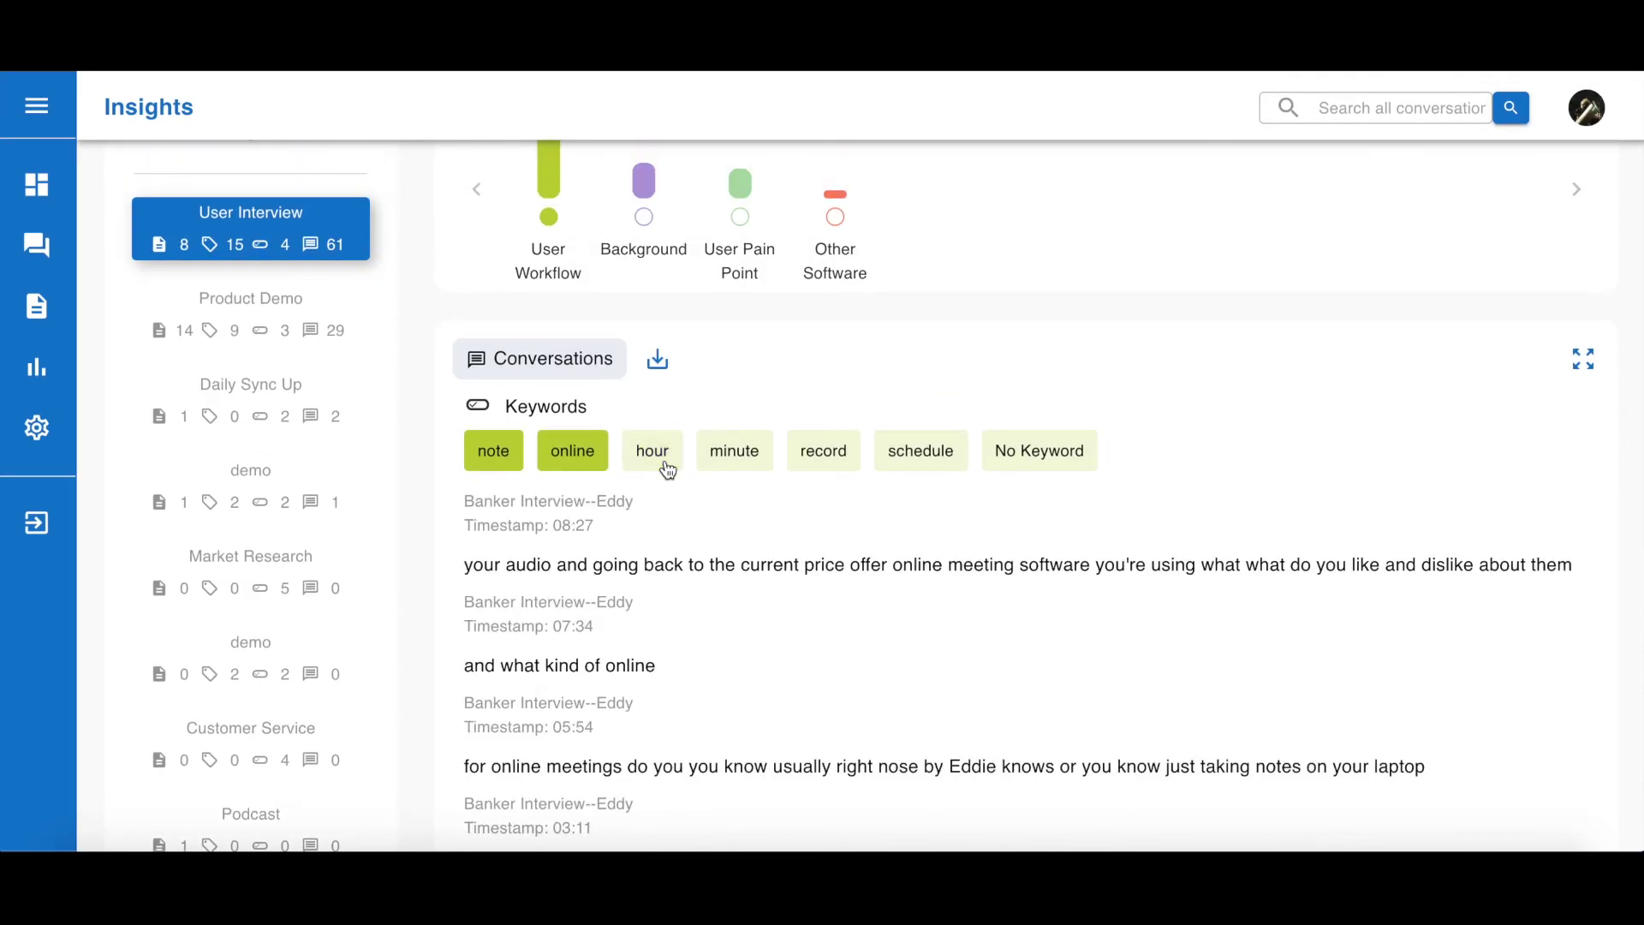
scroll(665, 459, "down", 5)
scroll(665, 459, "up", 5)
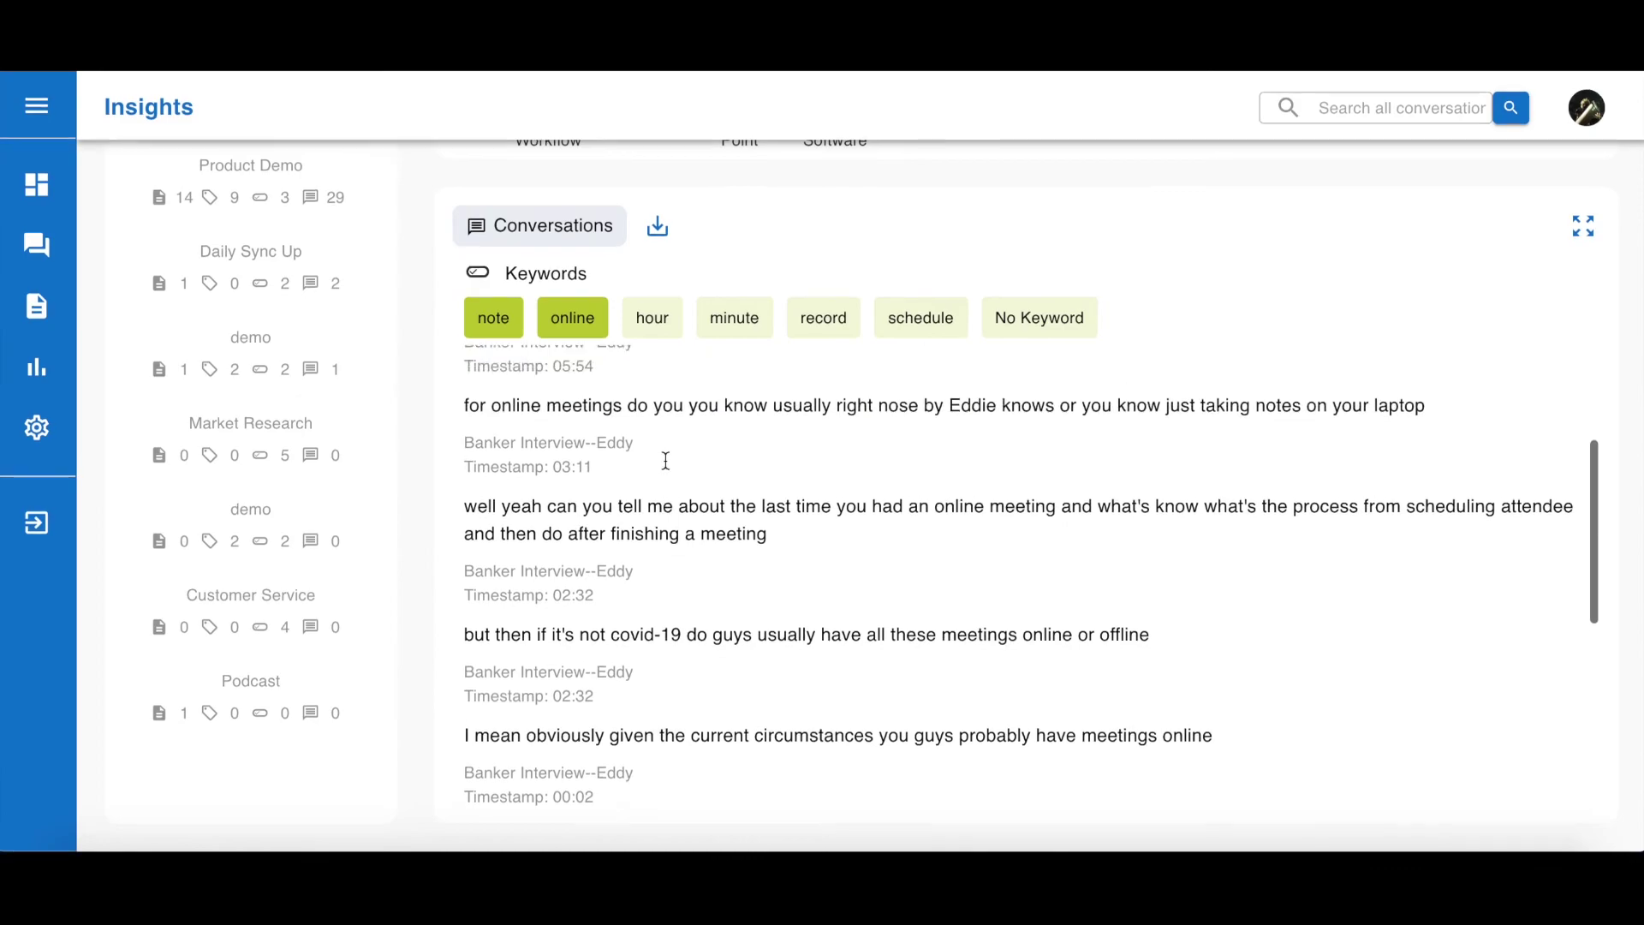
left_click(569, 329)
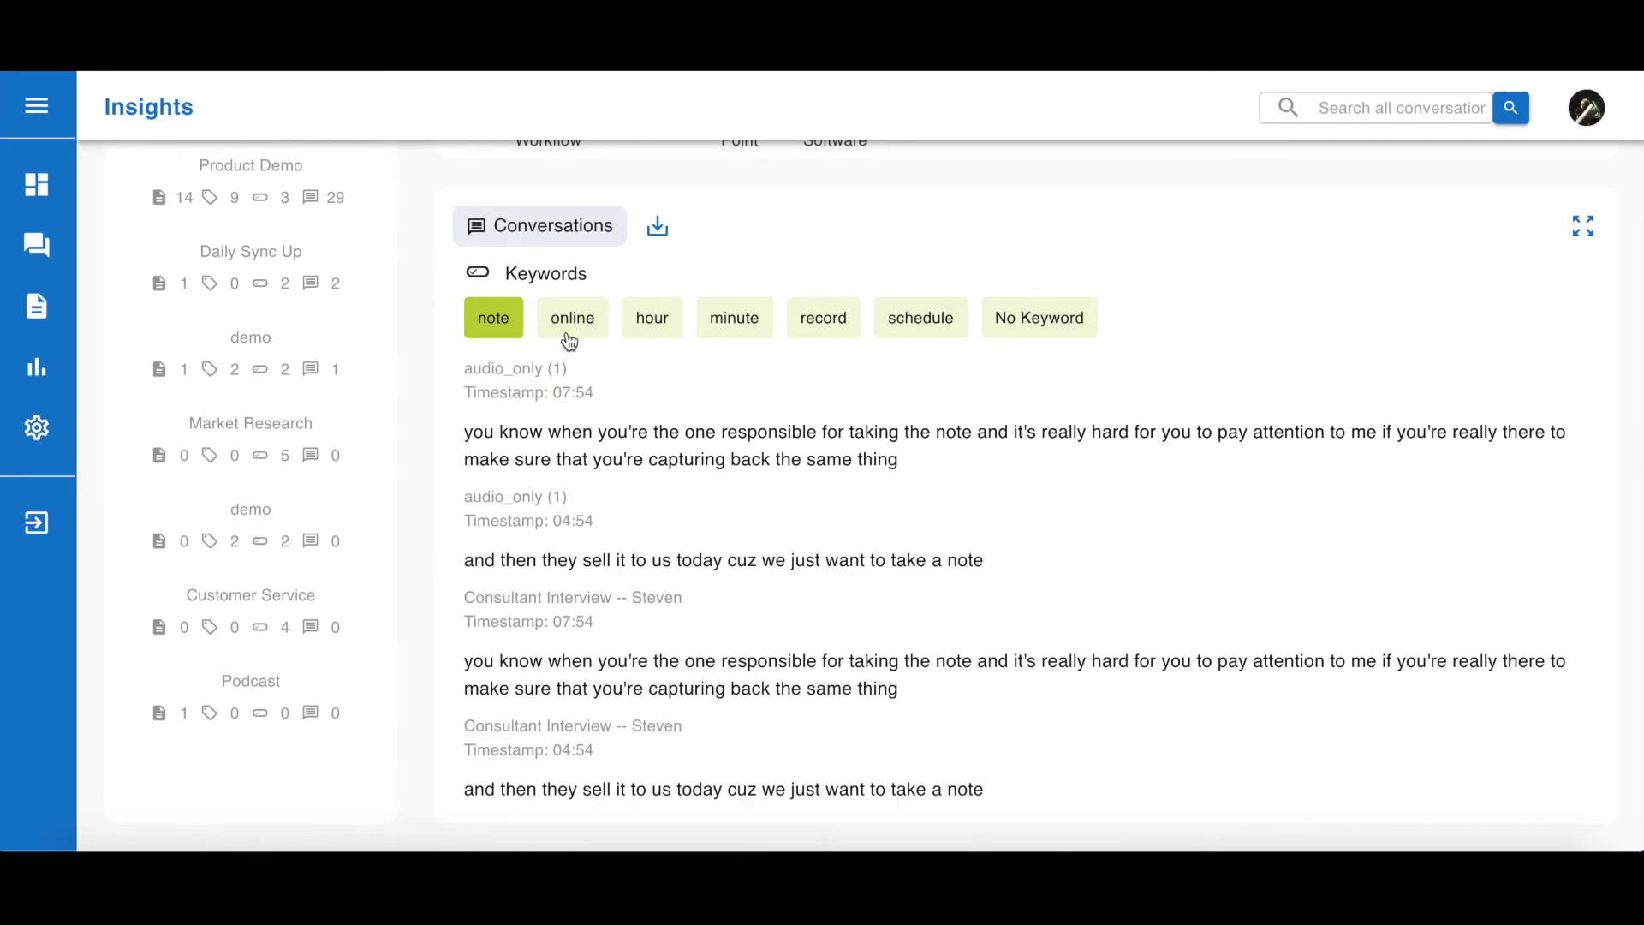
left_click(511, 330)
scroll(649, 456, "up", 2)
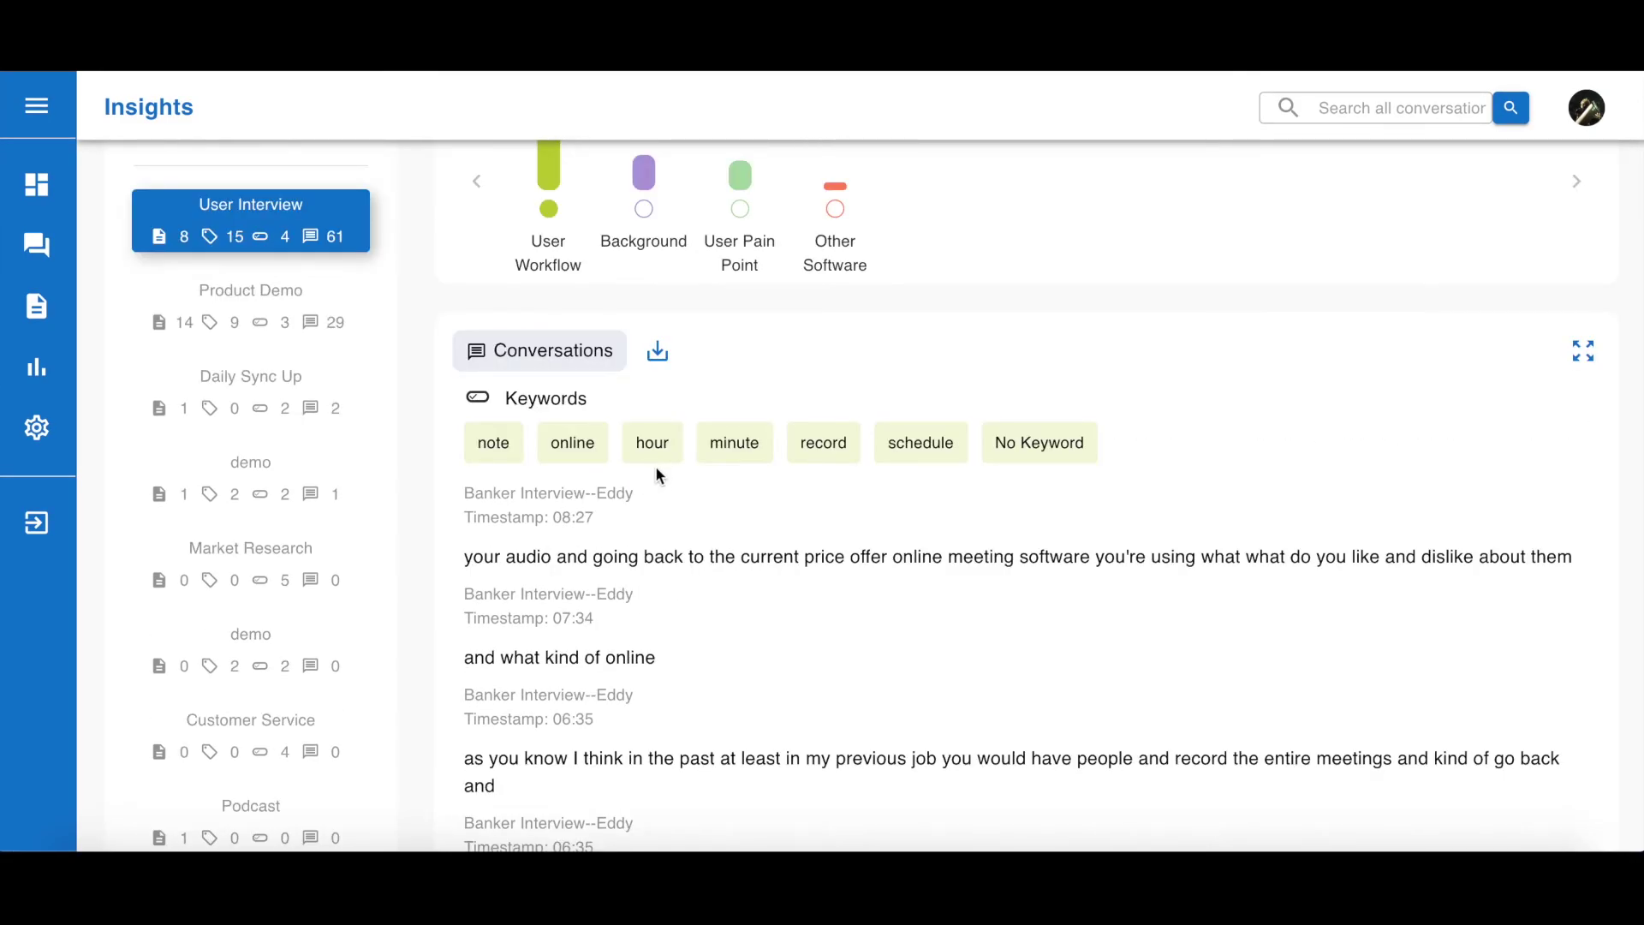
left_click(659, 352)
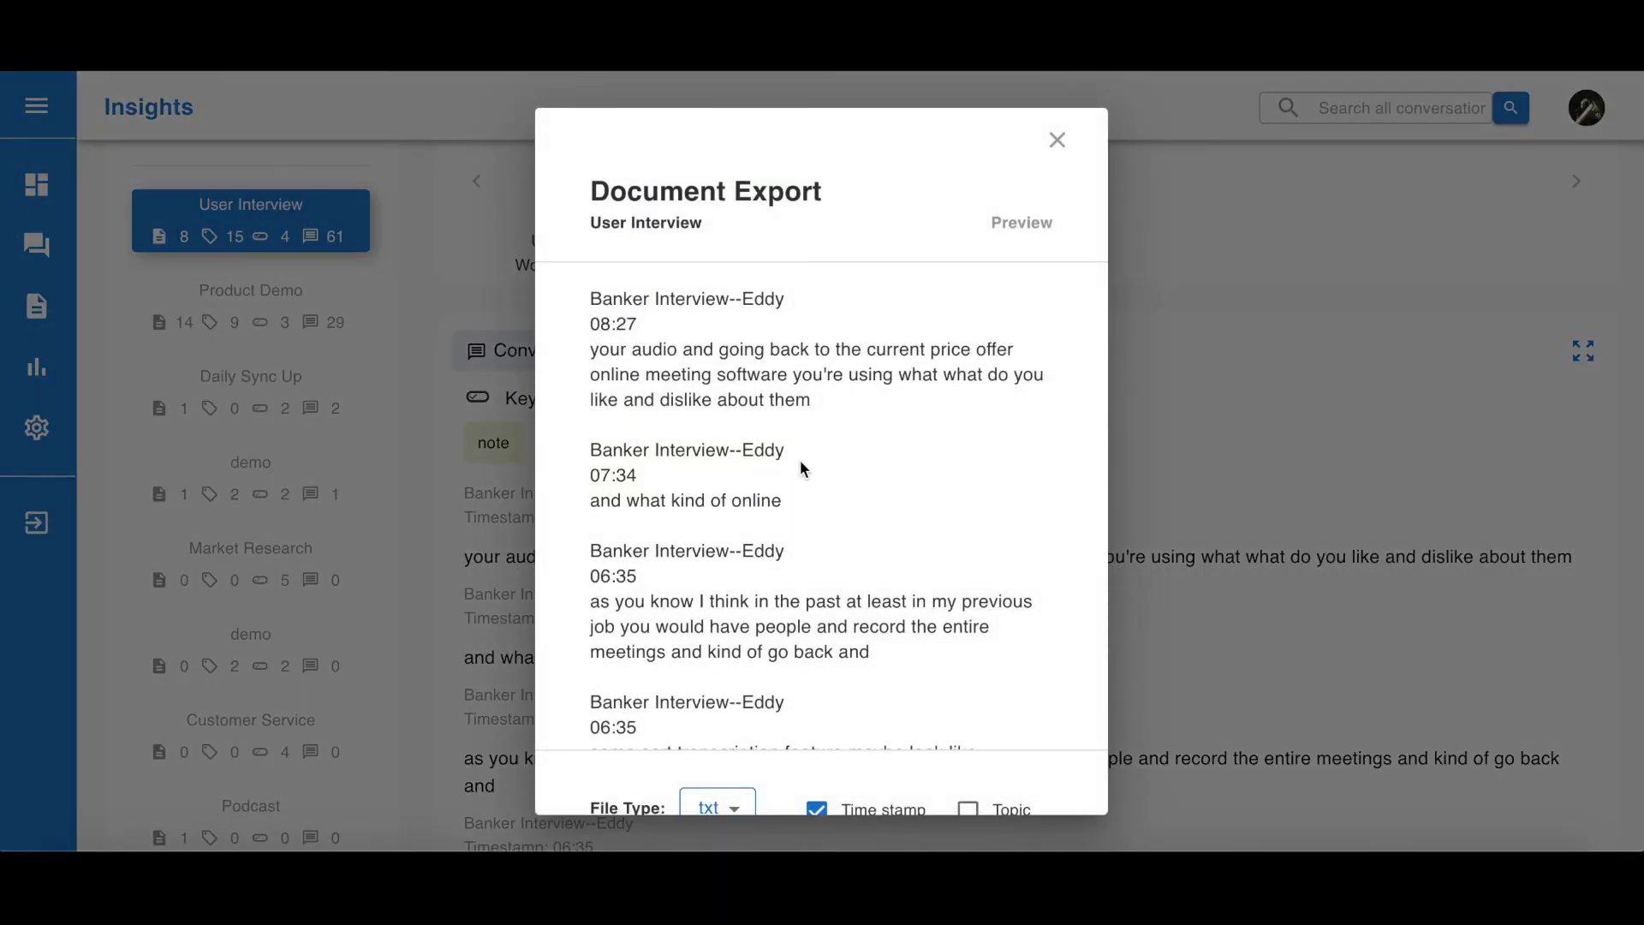
scroll(801, 465, "down", 2)
scroll(800, 460, "down", 5)
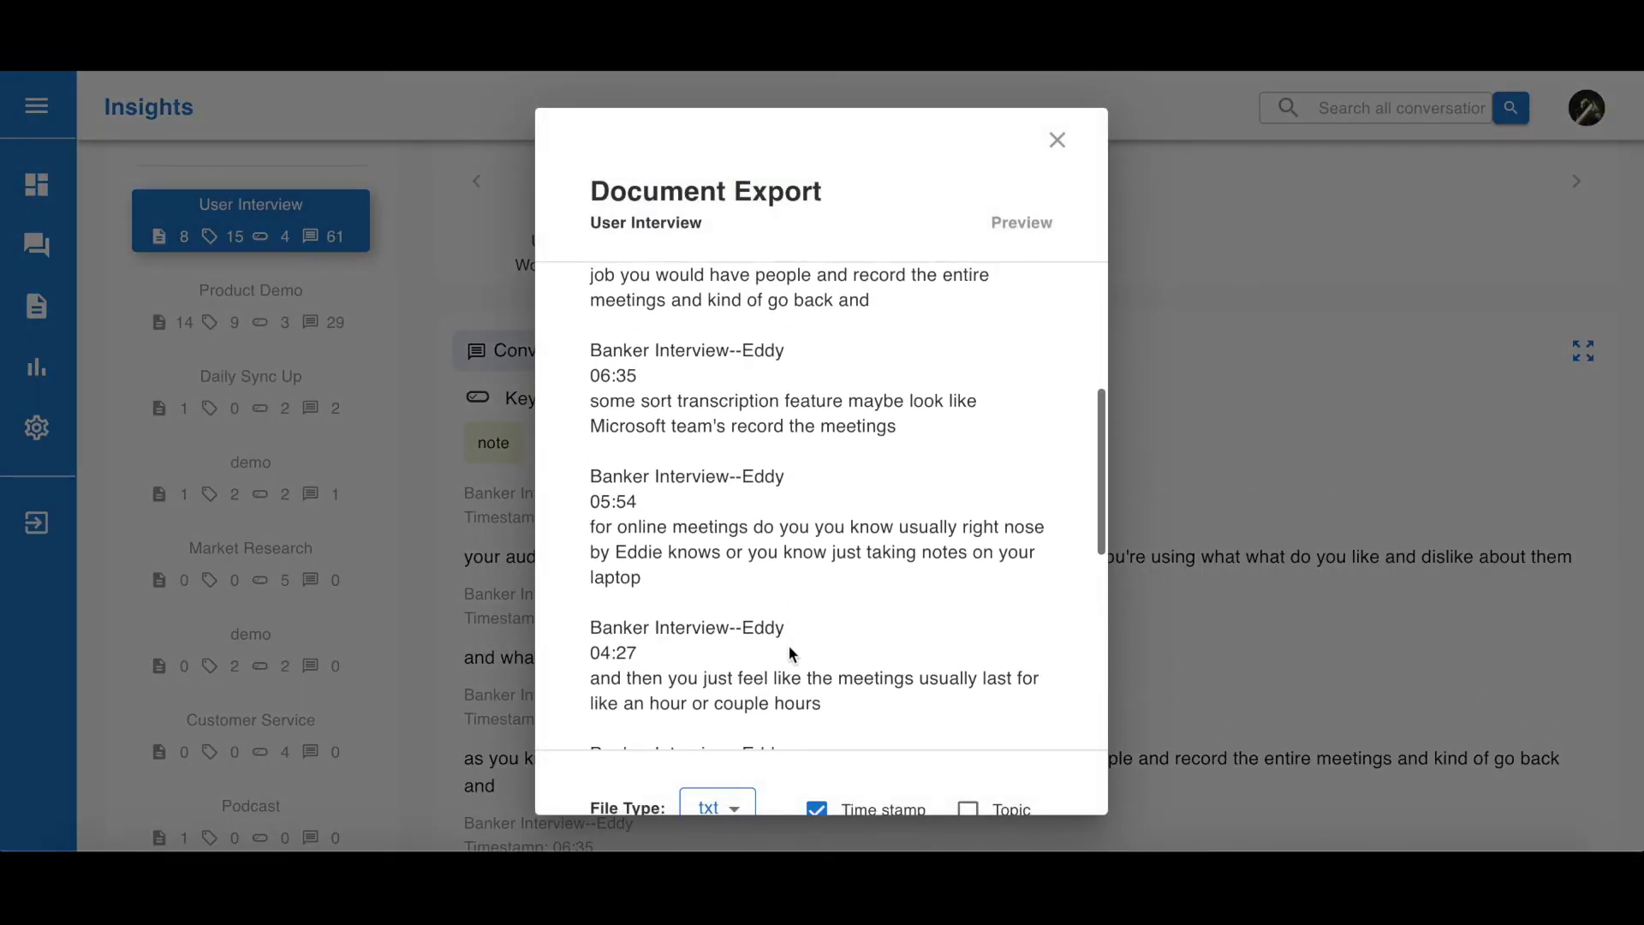
scroll(820, 540, "down", 9)
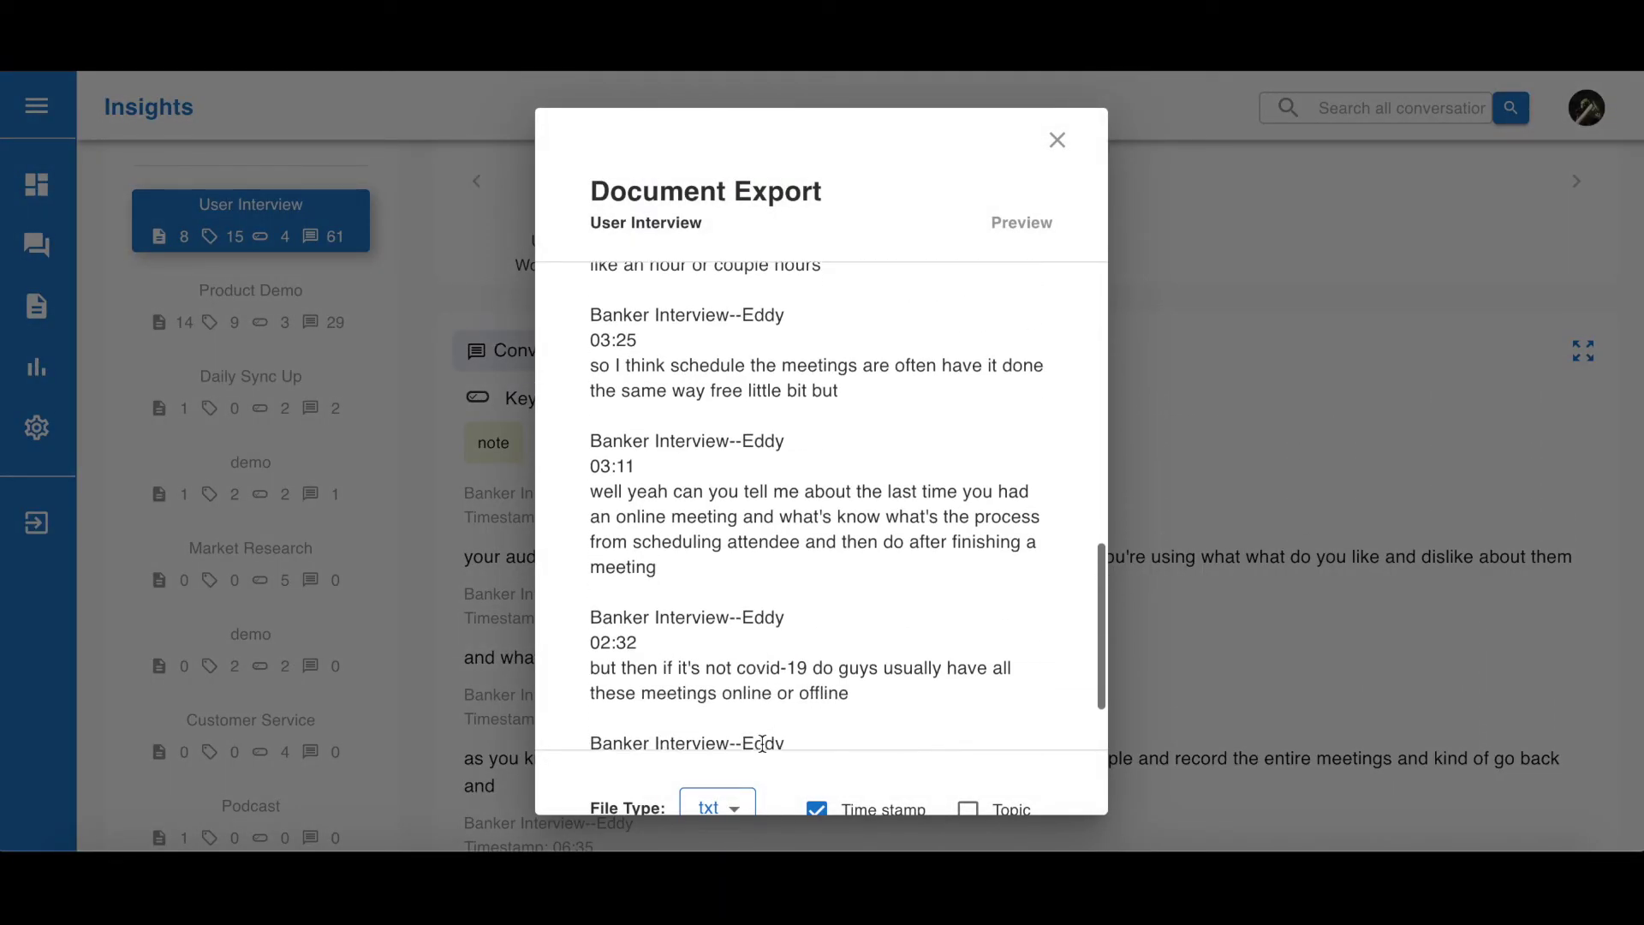
left_click(1058, 141)
scroll(1045, 525, "down", 1)
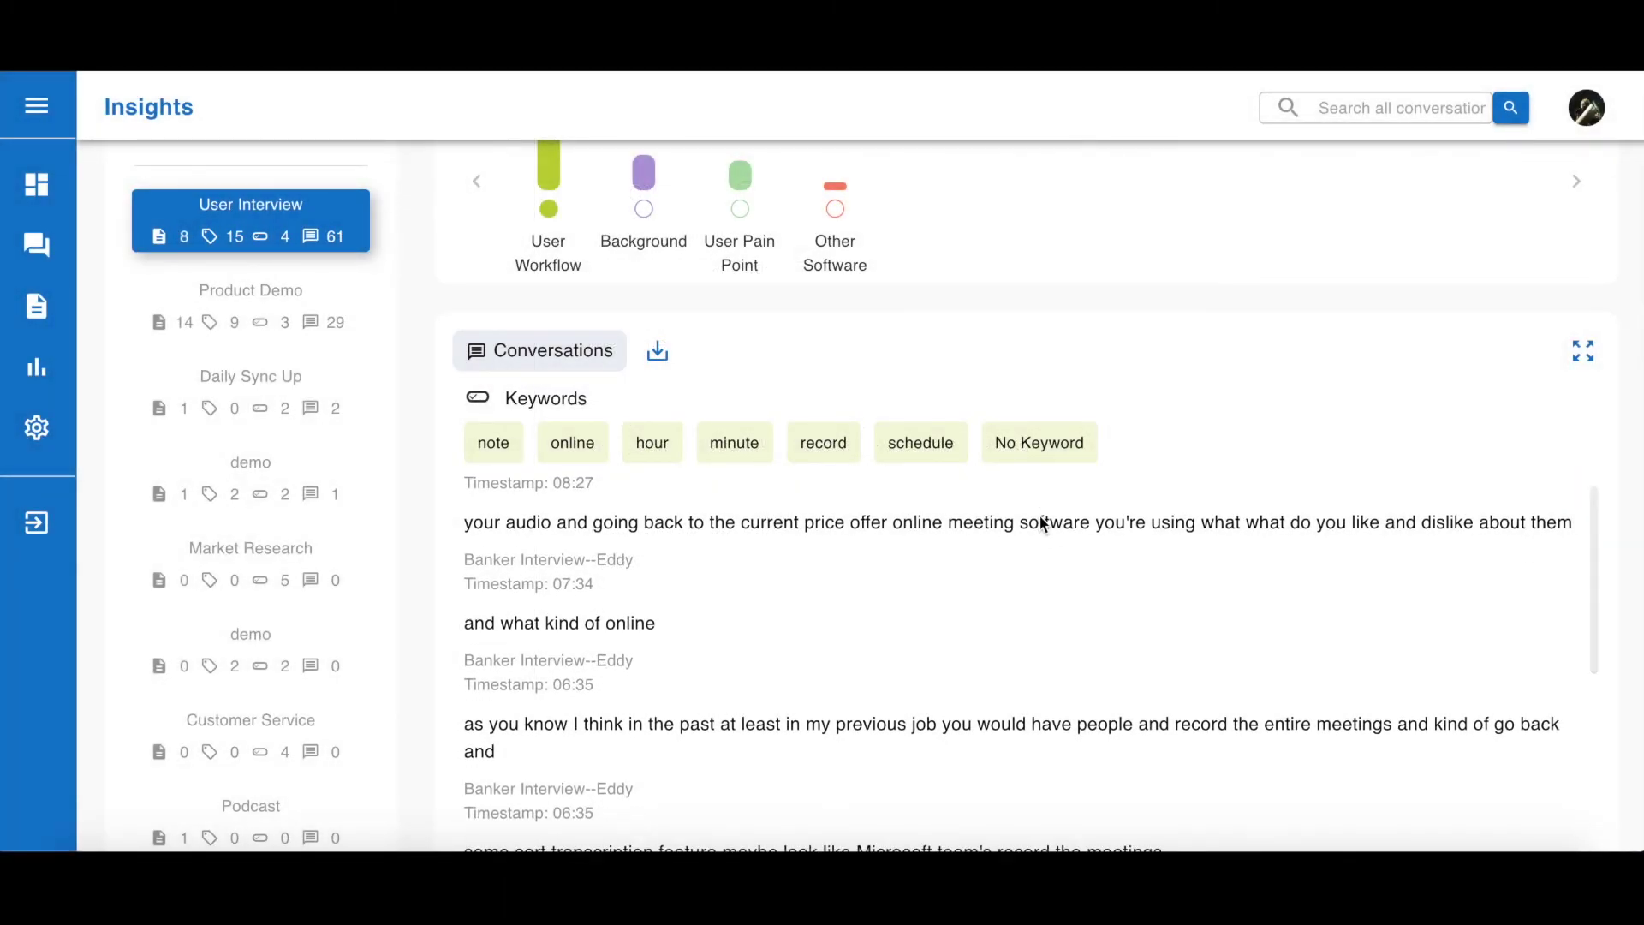
scroll(1043, 524, "up", 1)
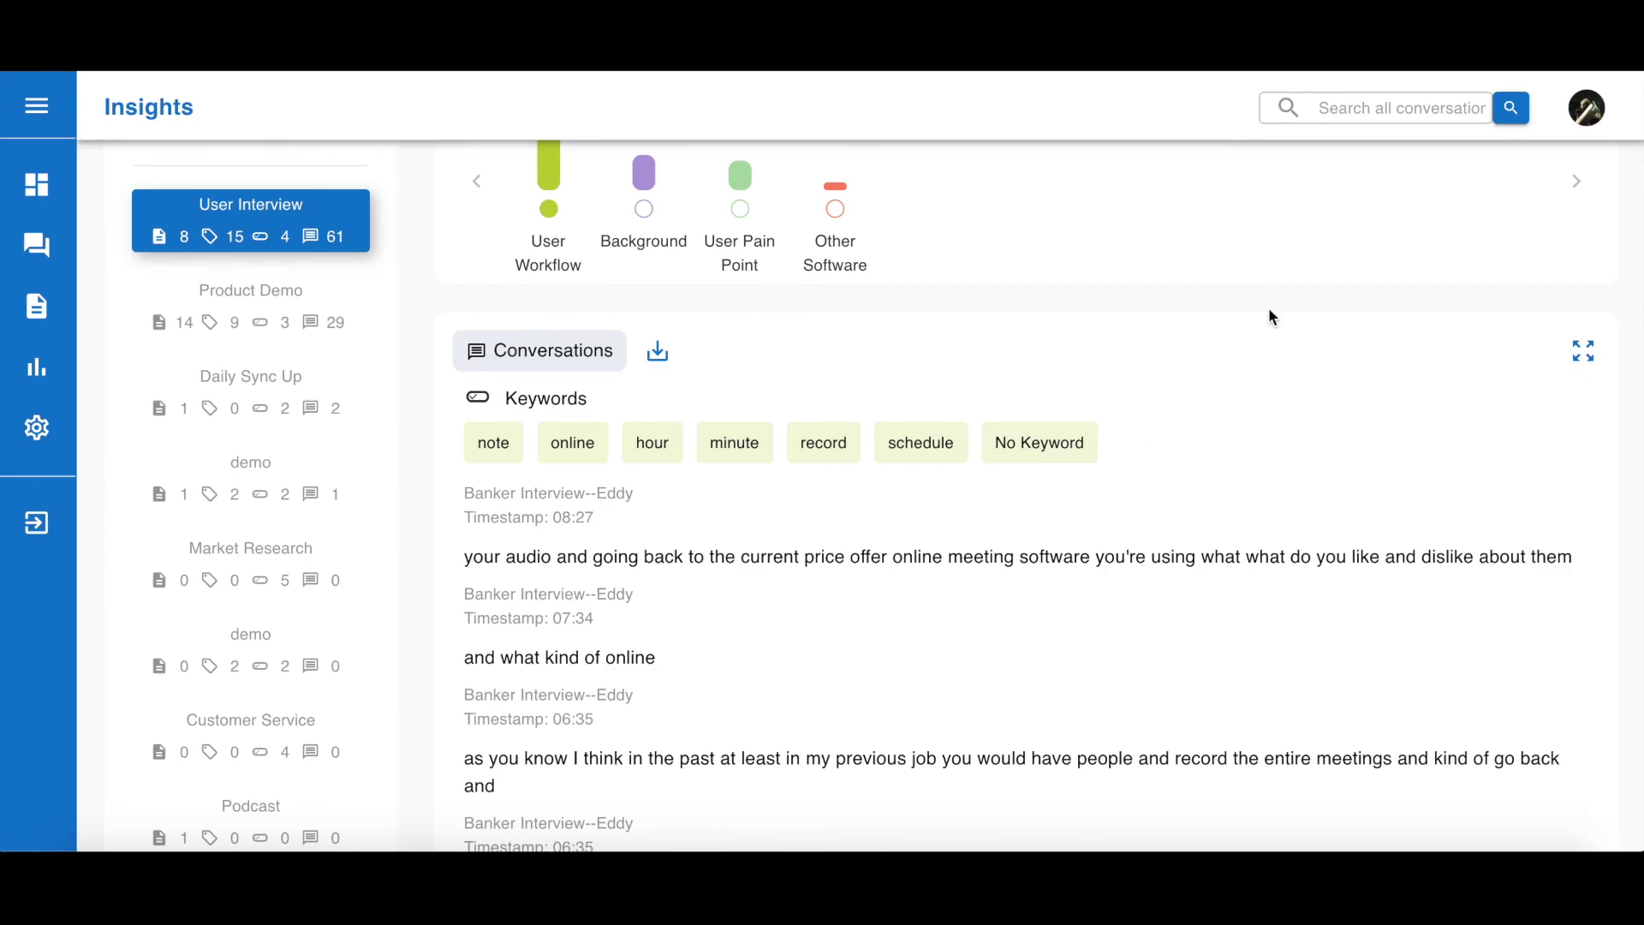
Search all conversations for 'recording' and scroll through the 13 results
left_click(1337, 118)
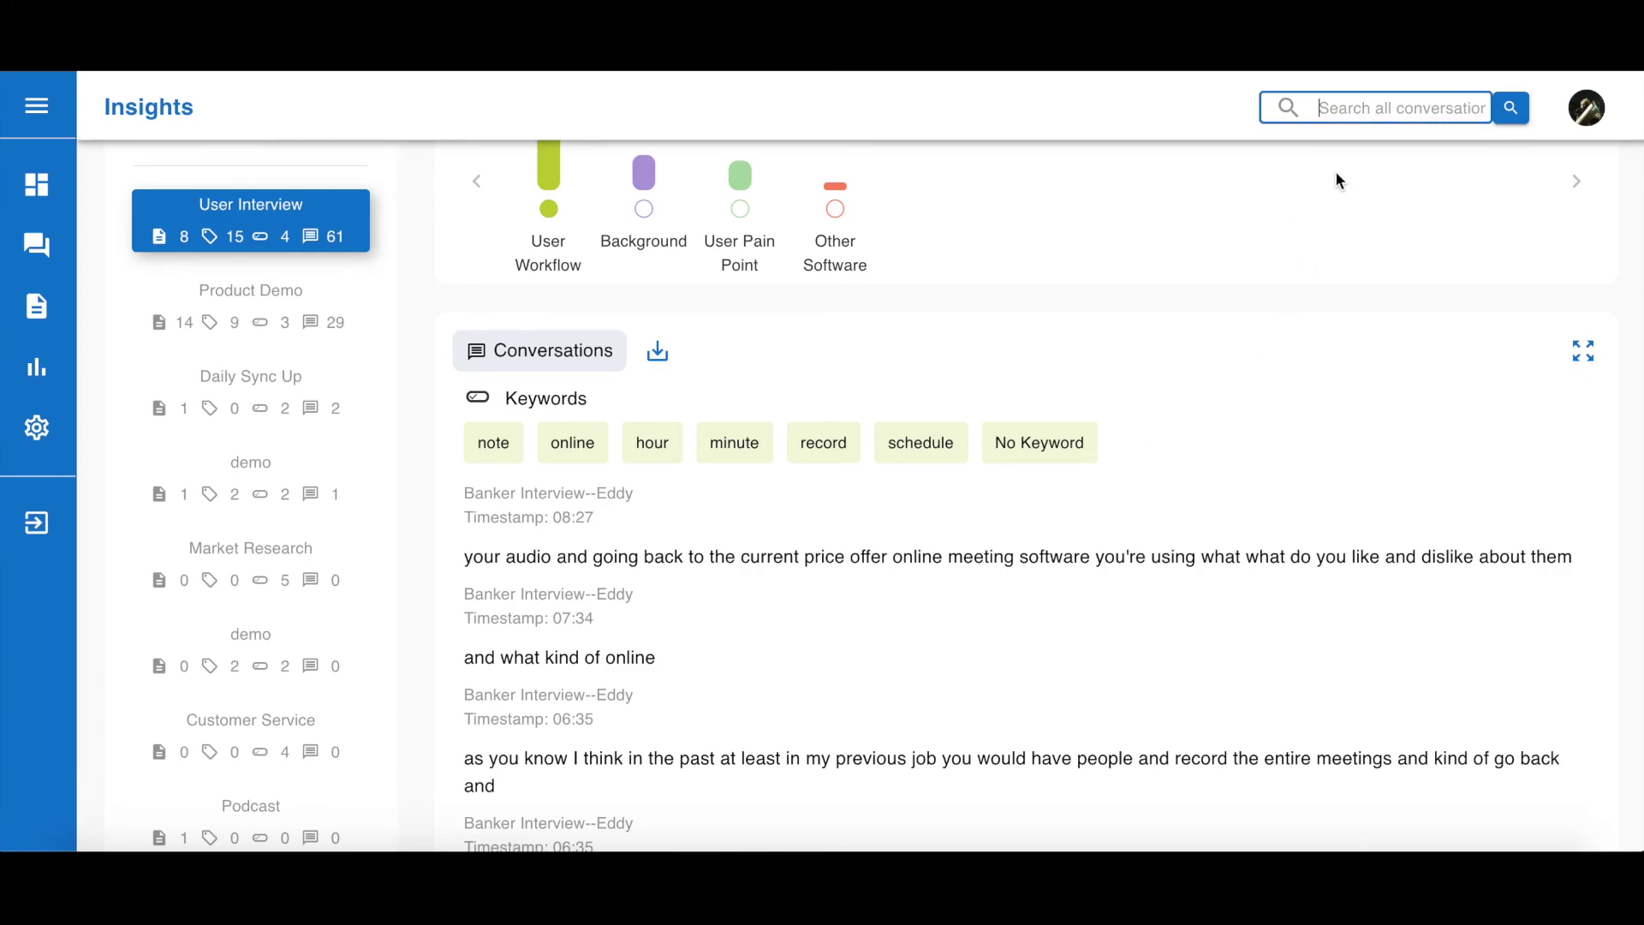
type("recording")
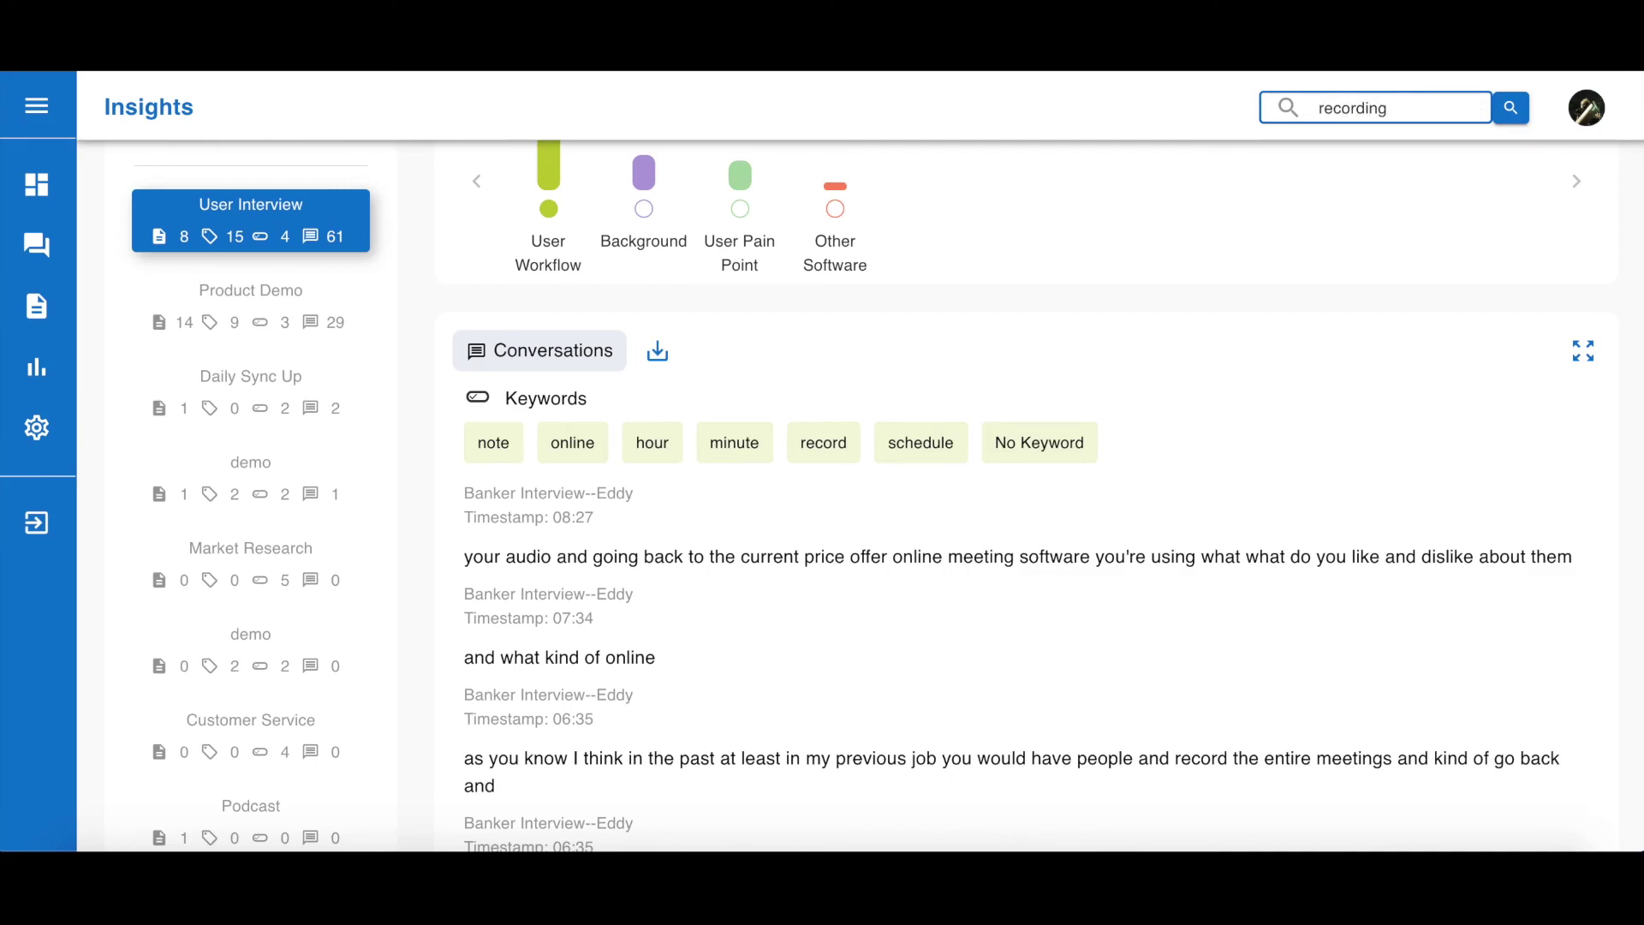
key("Return")
scroll(805, 189, "down", 3)
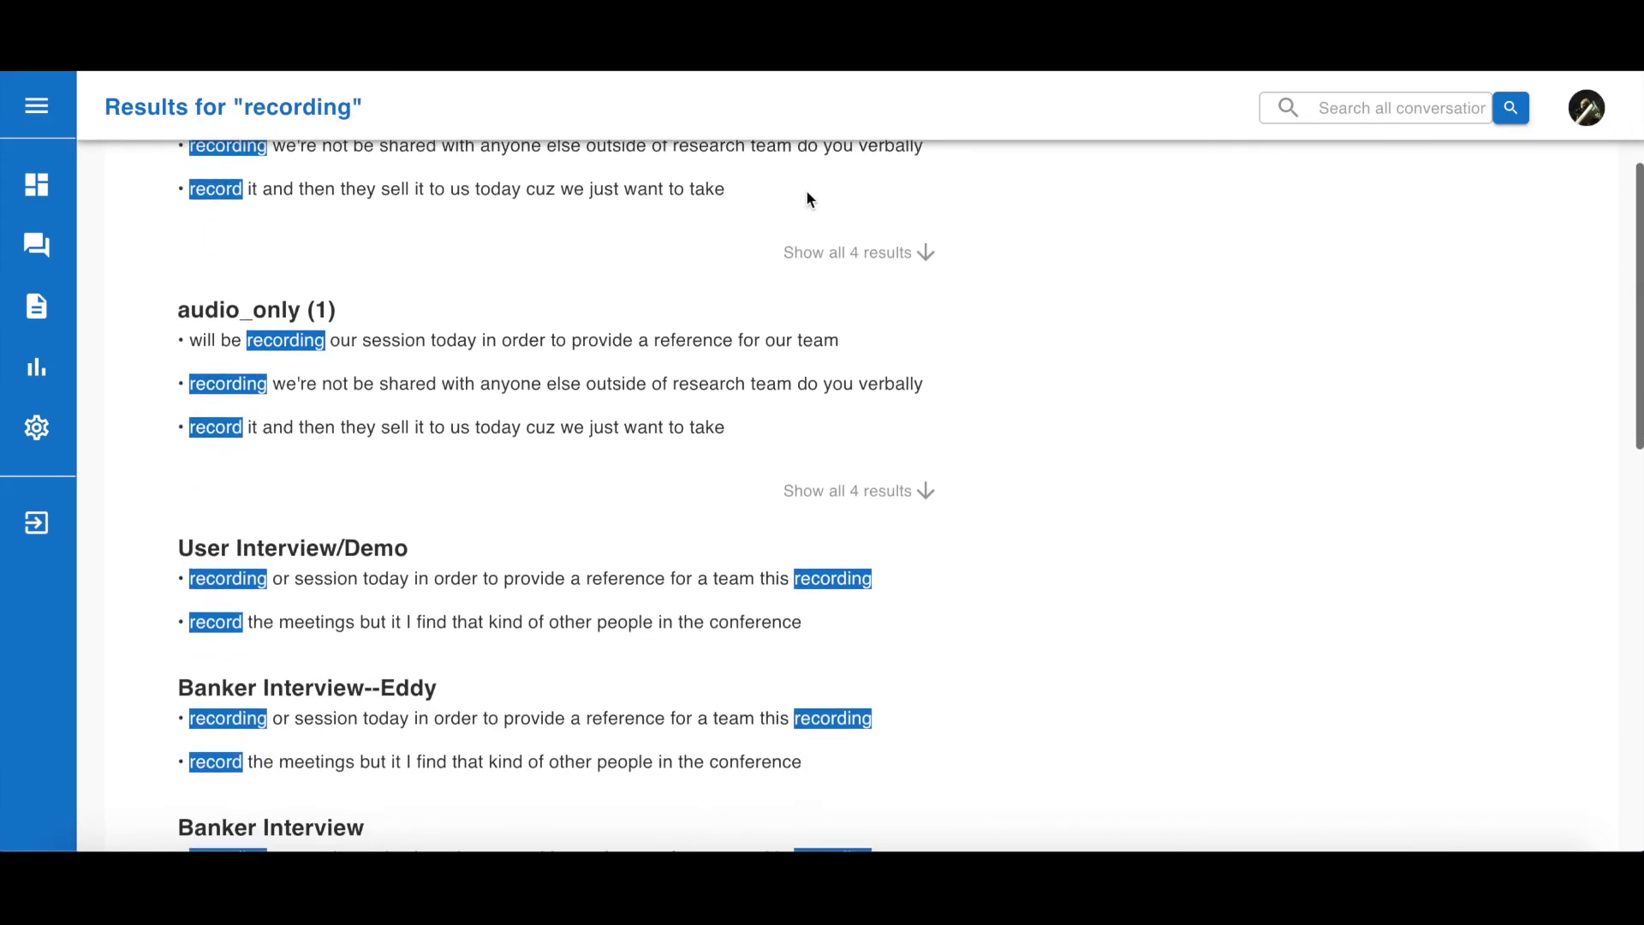
scroll(809, 200, "down", 2)
scroll(809, 200, "up", 4)
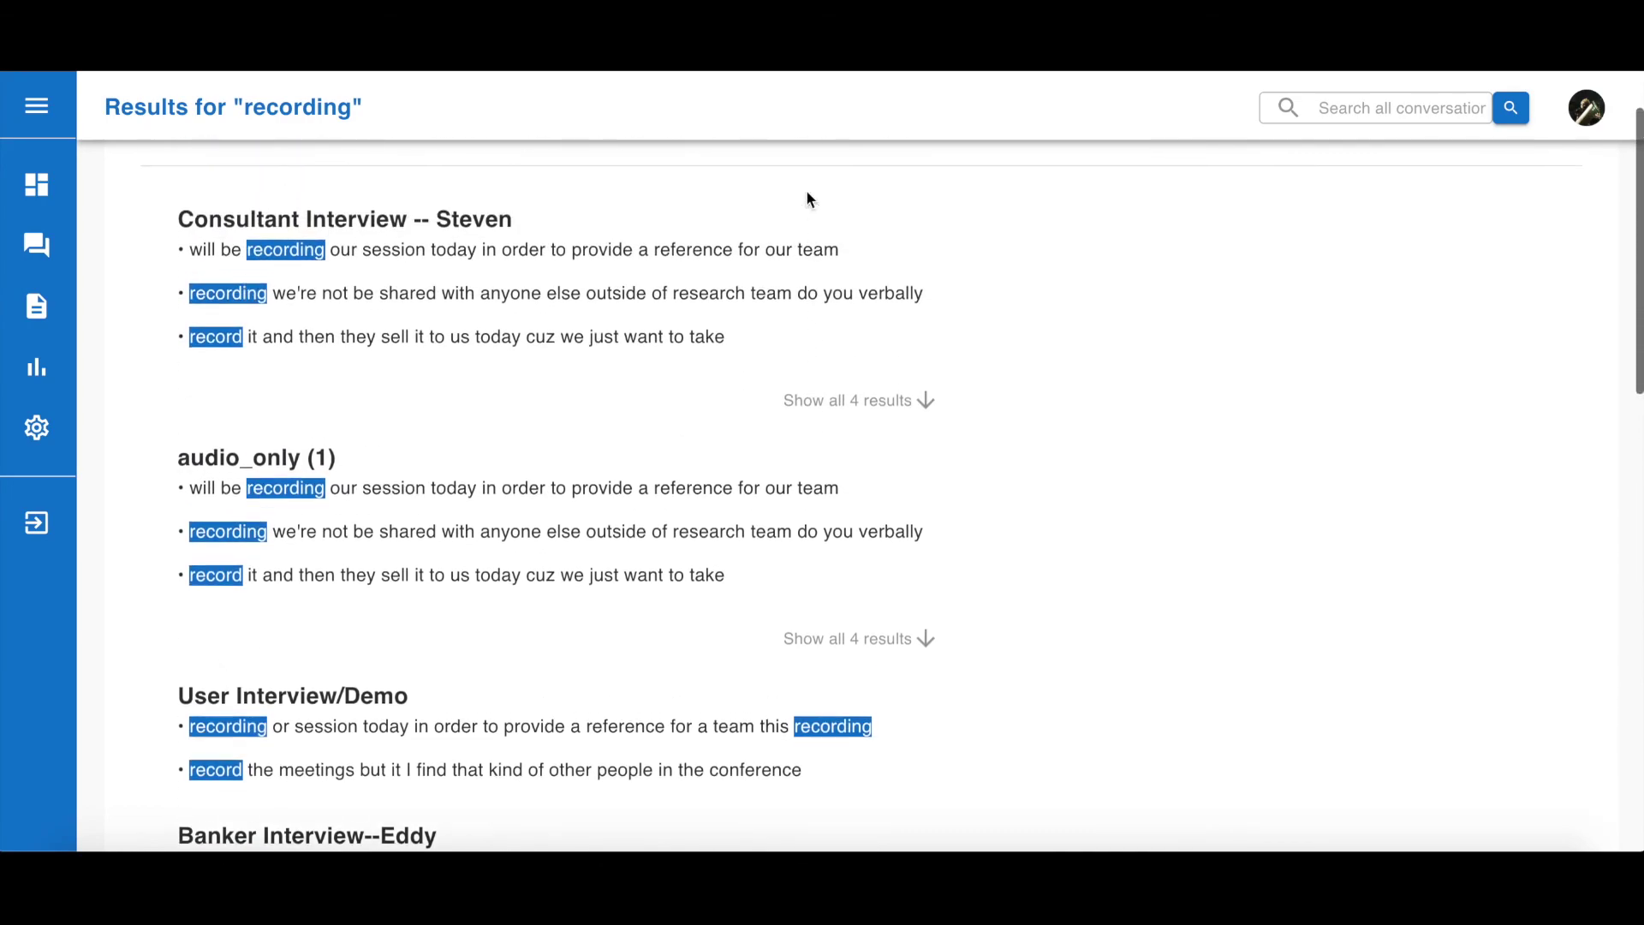
scroll(810, 199, "up", 2)
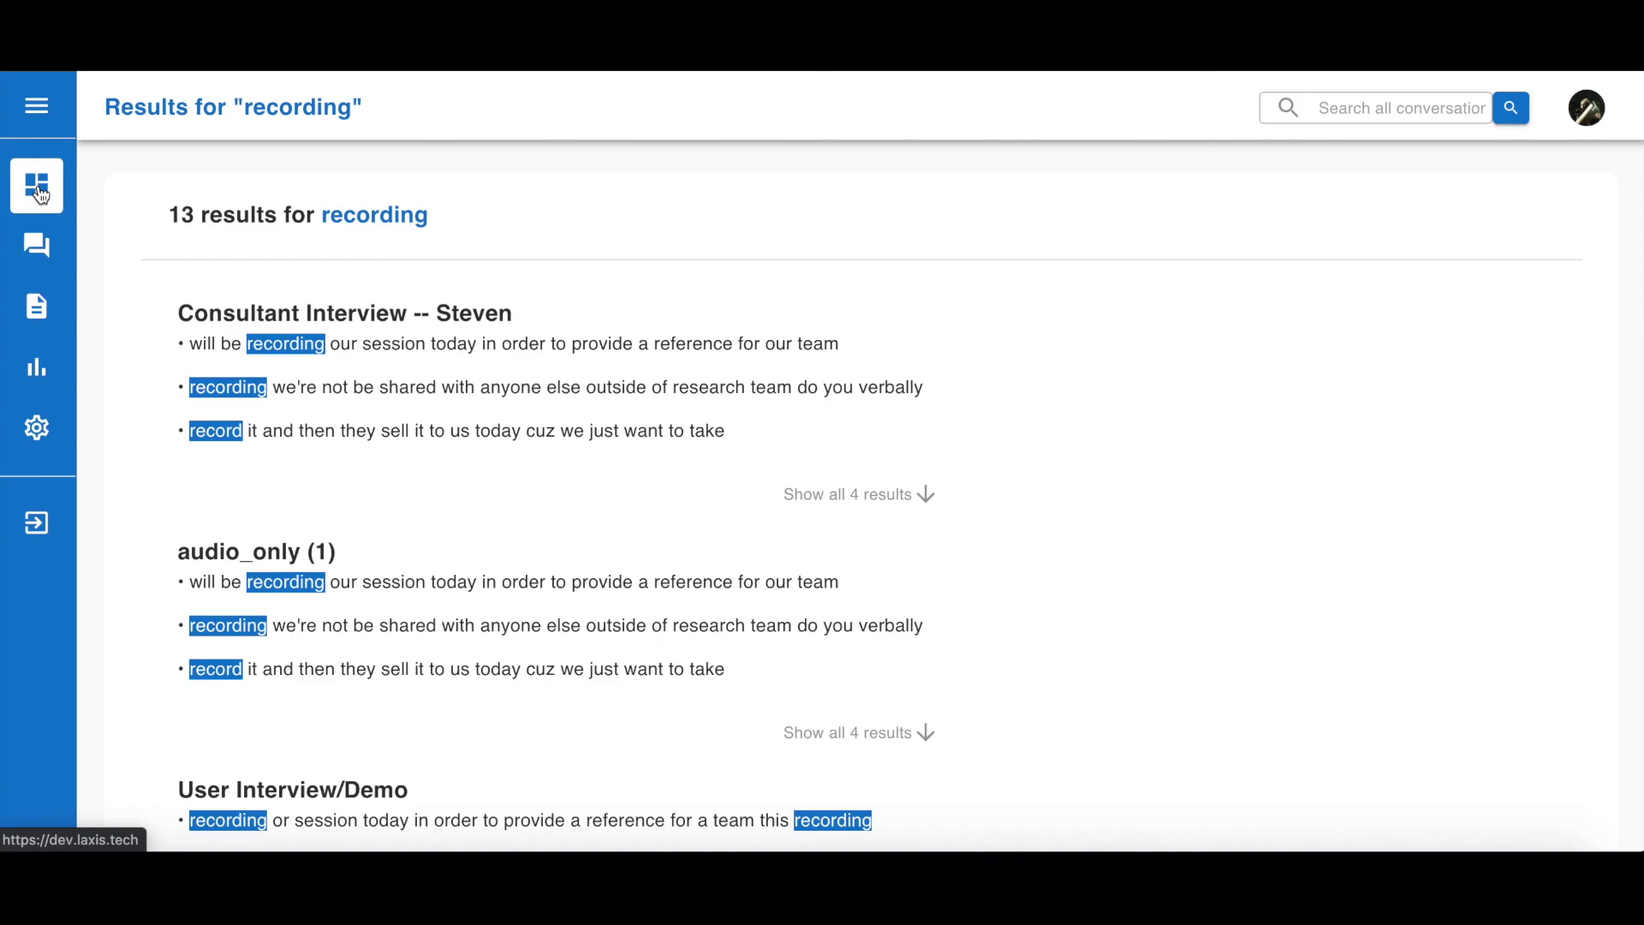
Return to the Home dashboard via the sidebar Dashboard icon
left_click(39, 194)
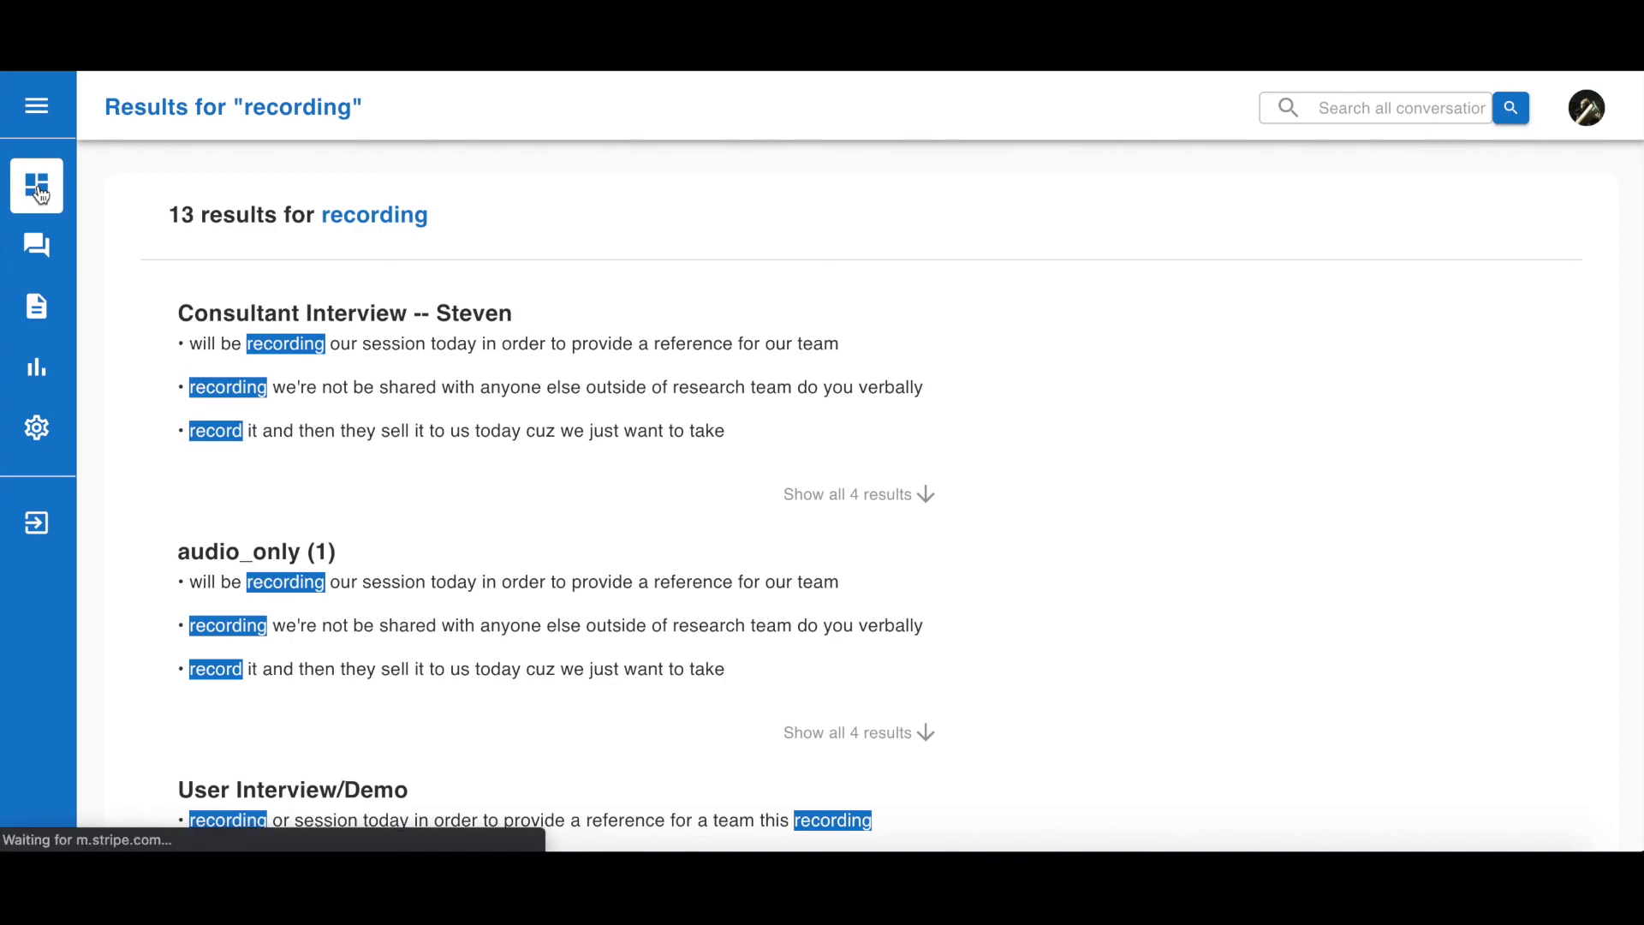